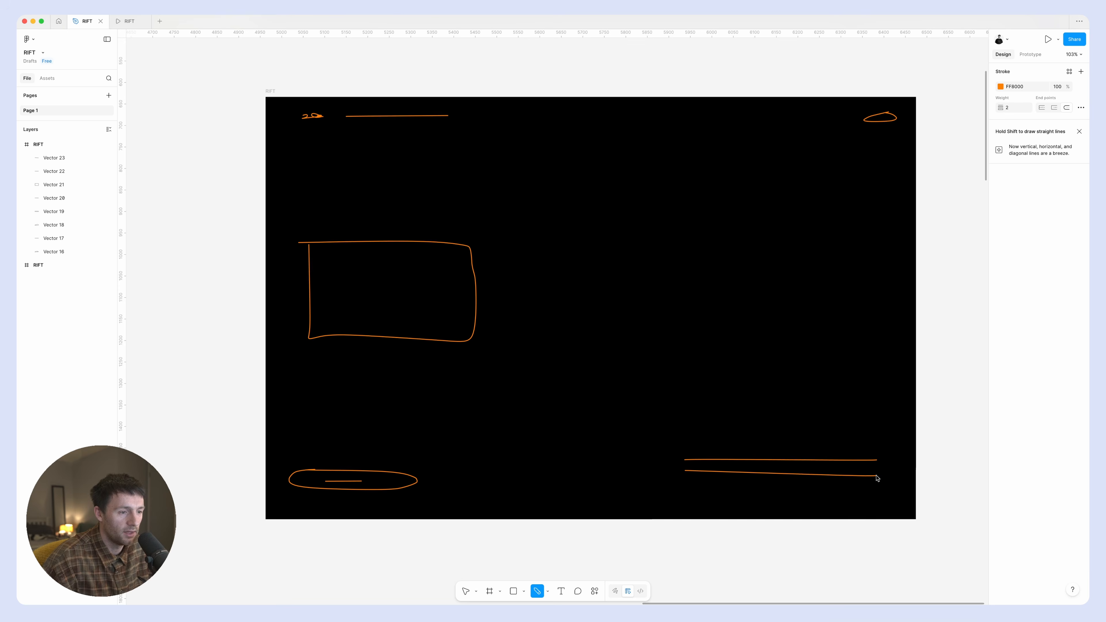
Sketch a third roughly horizontal placeholder line below the two text lines in the wireframe's lower-right area.
{"action": "left_click_drag", "start_coordinate": [683, 492], "coordinate": [889, 496]}
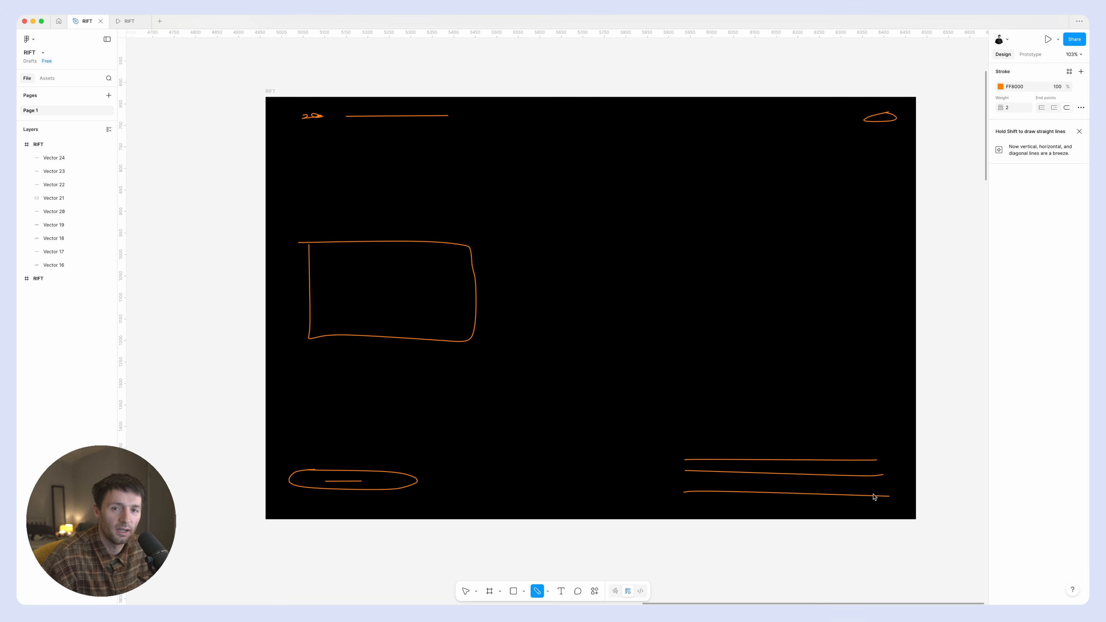
{"action": "scroll", "coordinate": [771, 273], "scroll_direction": "right", "scroll_amount": 1}
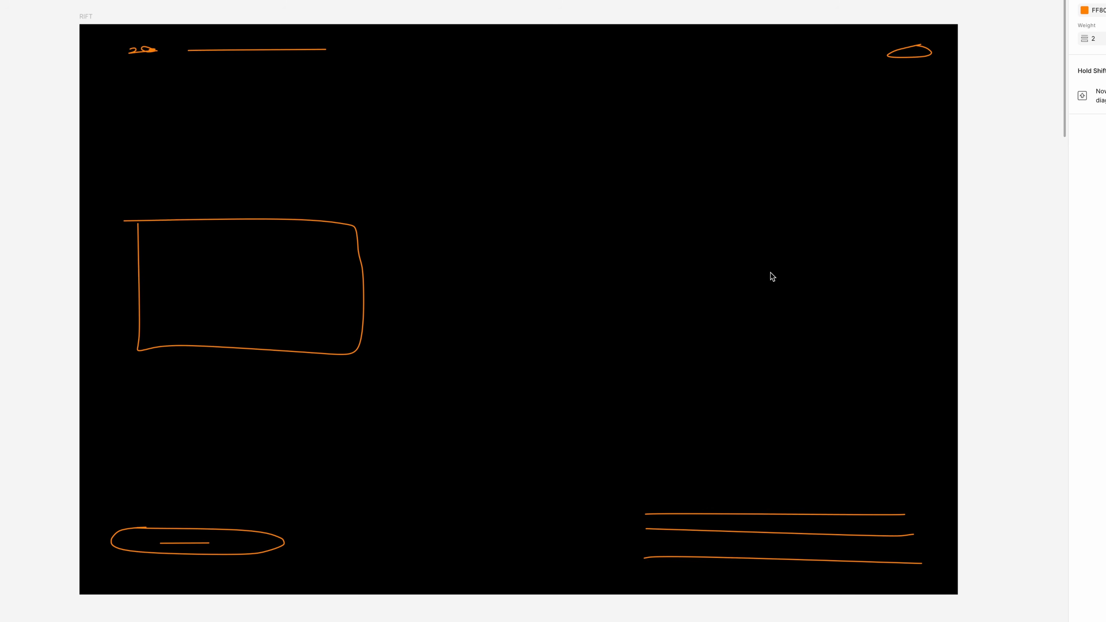
{"action": "scroll", "coordinate": [771, 273], "scroll_direction": "left", "scroll_amount": 1}
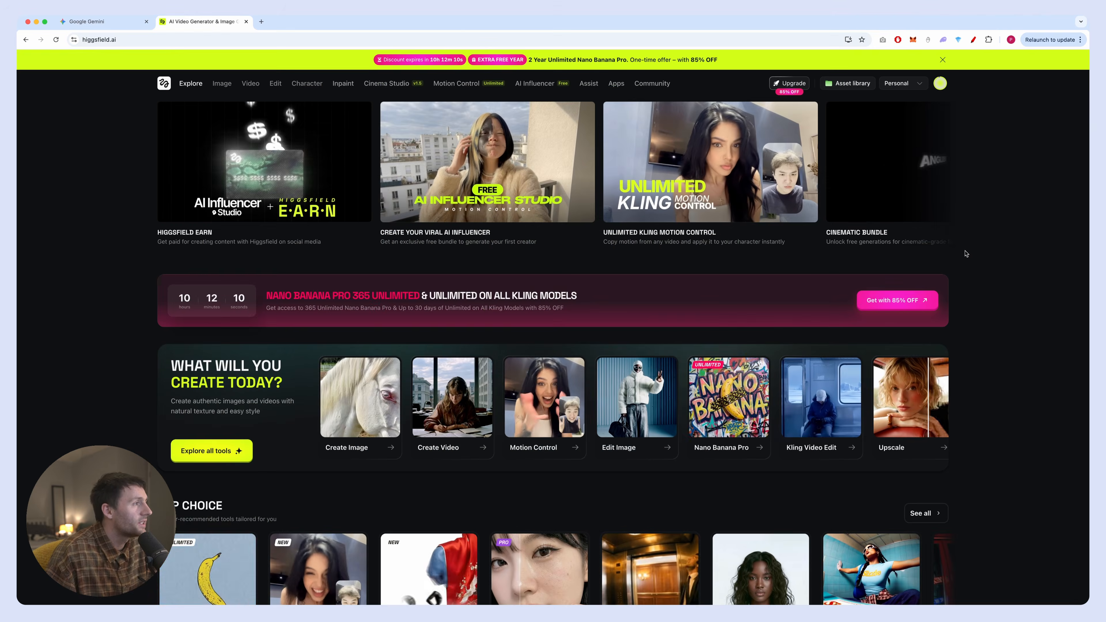
Switch to Higgsfield Cinema Studio and browse the camera and lens choices in the image generator's camera setup.
{"action": "mouse_move", "coordinate": [222, 83]}
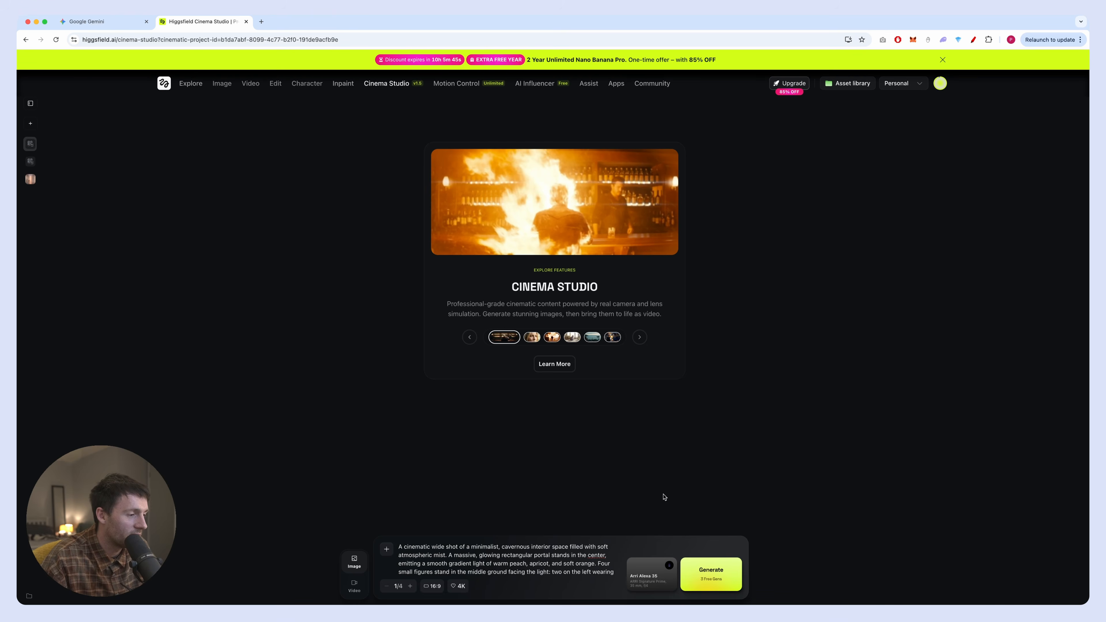
{"action": "left_click", "coordinate": [643, 575]}
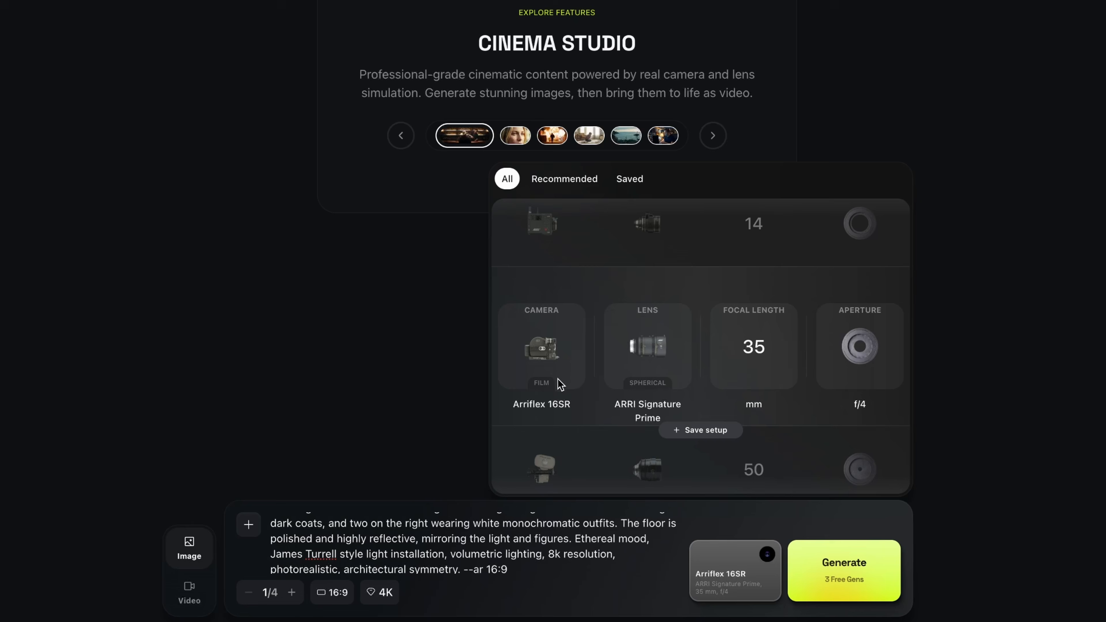
{"action": "scroll", "coordinate": [560, 383], "scroll_direction": "down", "scroll_amount": 1}
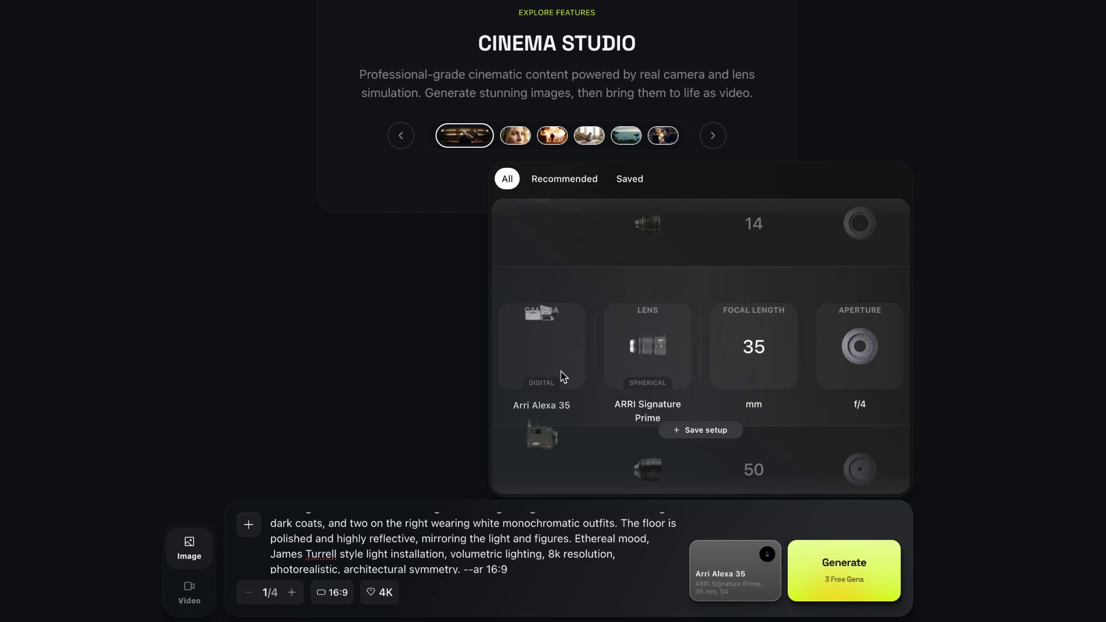
{"action": "scroll", "coordinate": [564, 376], "scroll_direction": "up", "scroll_amount": 3}
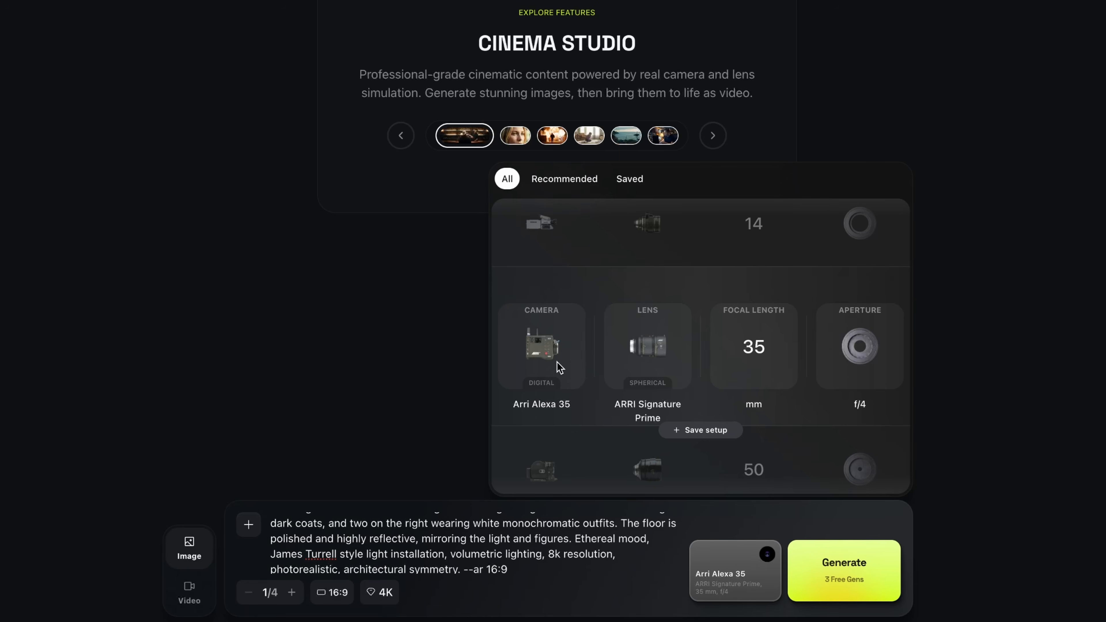
{"action": "scroll", "coordinate": [661, 349], "scroll_direction": "down", "scroll_amount": 2}
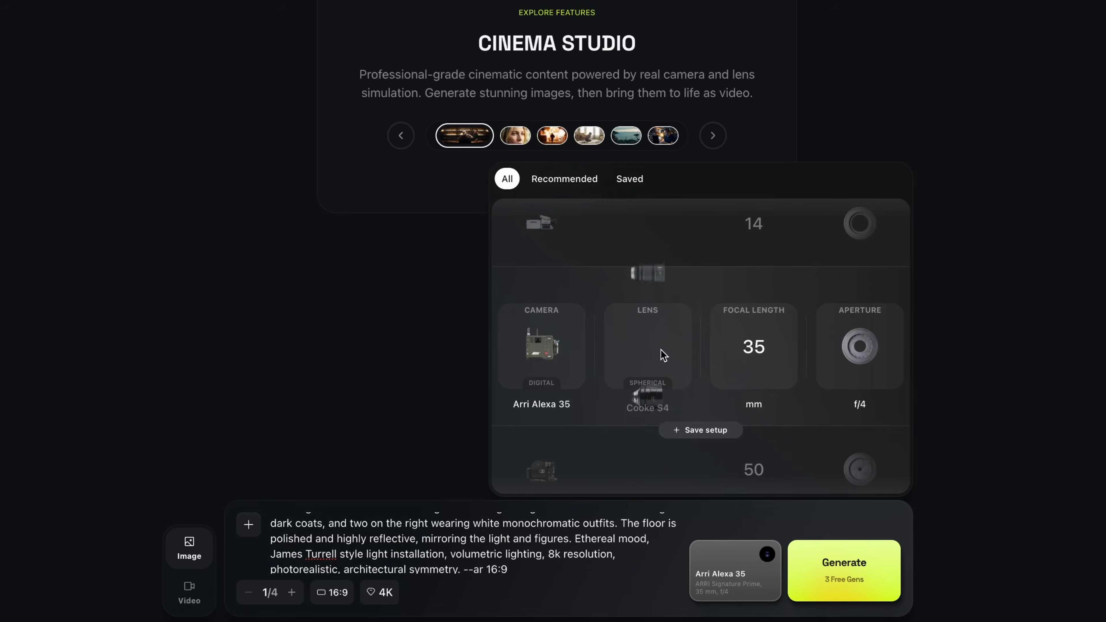
{"action": "scroll", "coordinate": [660, 349], "scroll_direction": "up", "scroll_amount": 2}
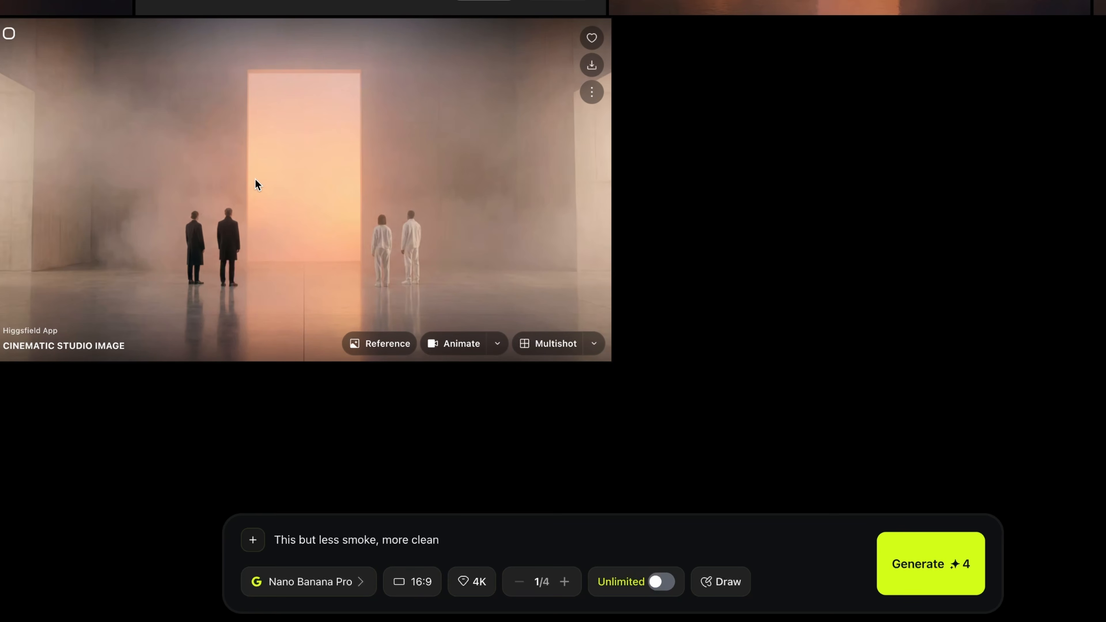
Add the generated glowing portal image as a reference for the prompt "This but less smoke, more clean".
{"action": "left_click_drag", "start_coordinate": [258, 185], "coordinate": [483, 536]}
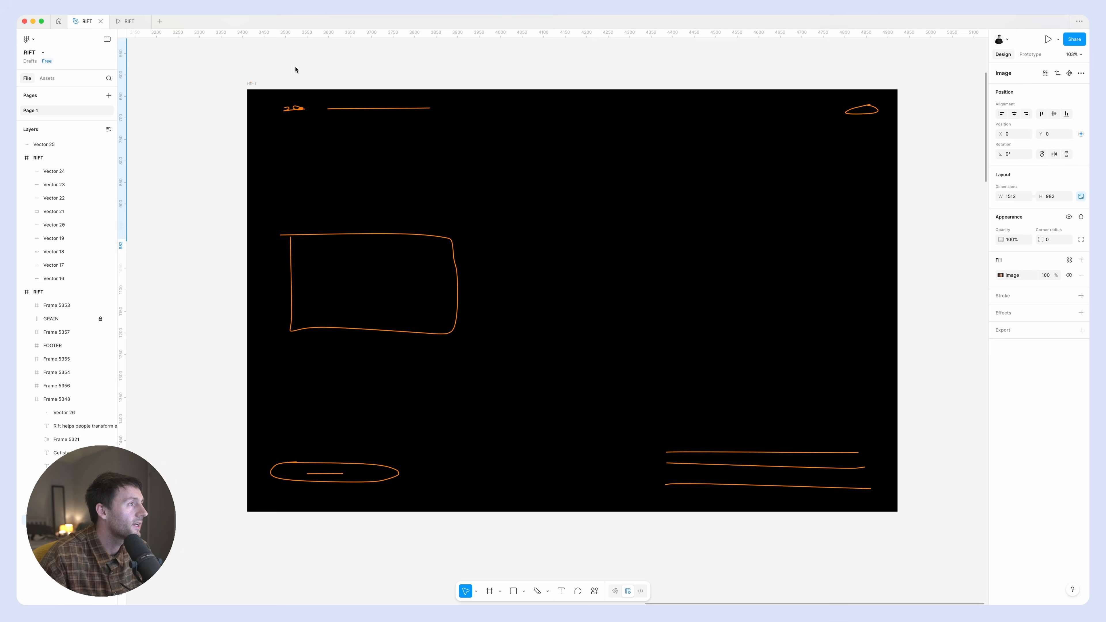
Switch to Figma and paste the portal hero image into the black RIFT wireframe frame.
{"action": "left_click", "coordinate": [295, 69]}
{"action": "left_click", "coordinate": [252, 84]}
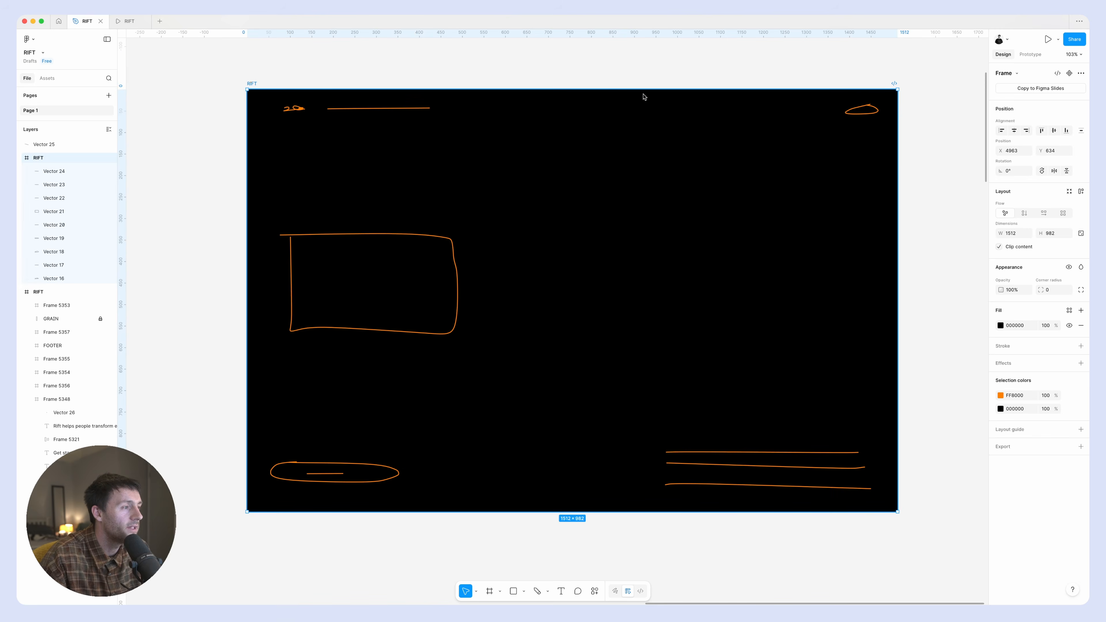
{"action": "key", "text": "super+v"}
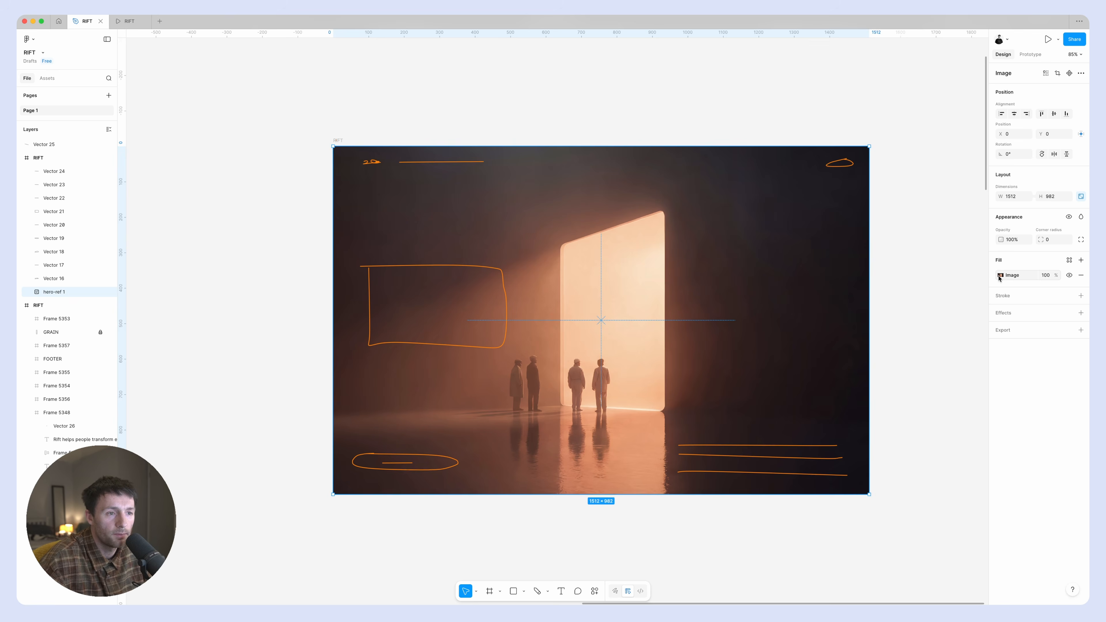
Set the highlights adjustment of the hero image's fill to its maximum.
{"action": "left_click", "coordinate": [999, 276]}
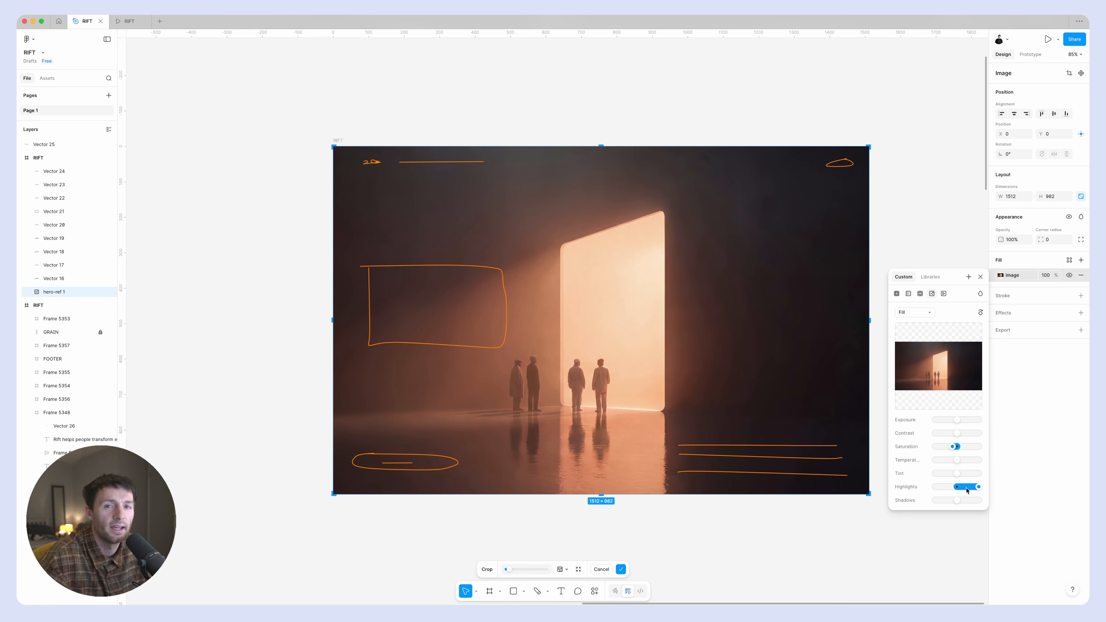
{"action": "left_click_drag", "start_coordinate": [974, 493], "coordinate": [1020, 487]}
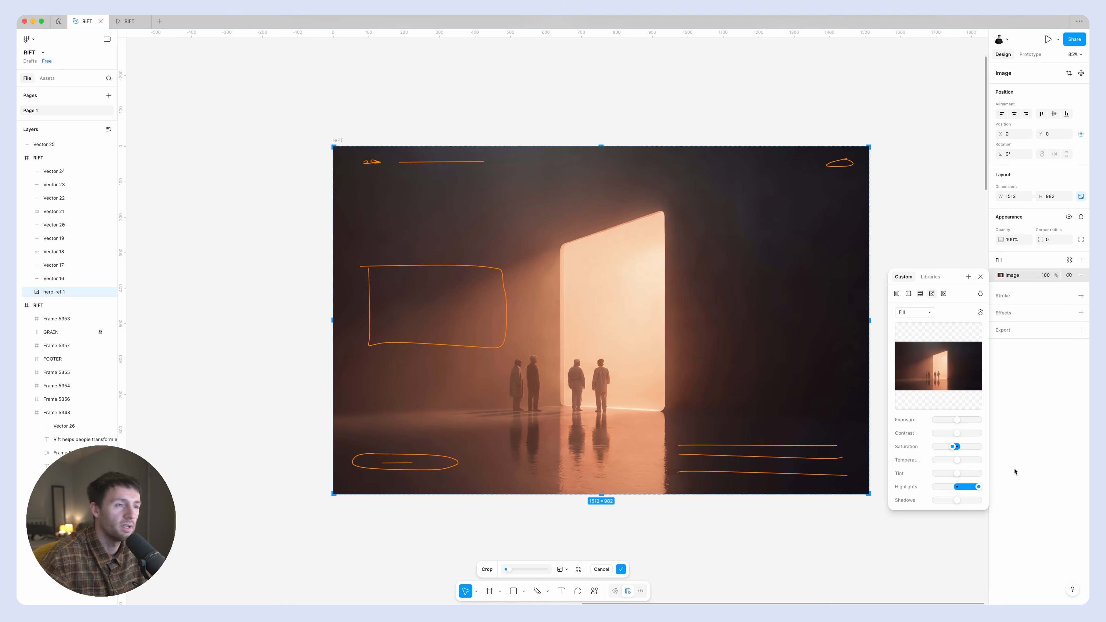
{"action": "scroll", "coordinate": [724, 117], "scroll_direction": "left", "scroll_amount": 2}
{"action": "left_click", "coordinate": [725, 118]}
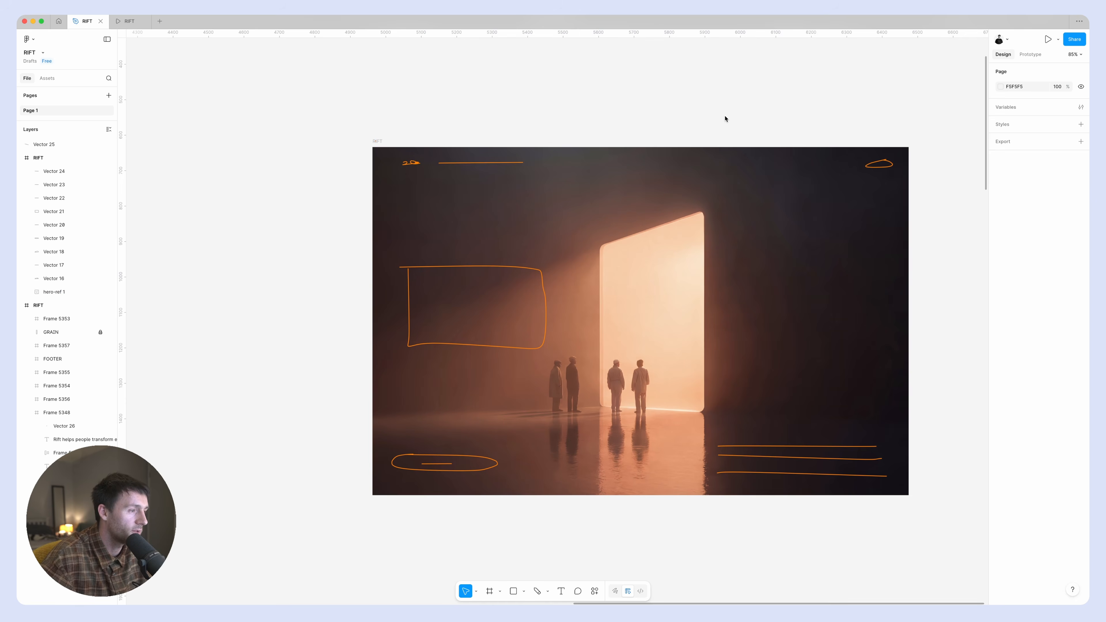
Add the text "Rift" on the dark area of the hero image, above the sketched box.
{"action": "left_click", "coordinate": [561, 591]}
{"action": "scroll", "coordinate": [560, 218], "scroll_direction": "right", "scroll_amount": 1}
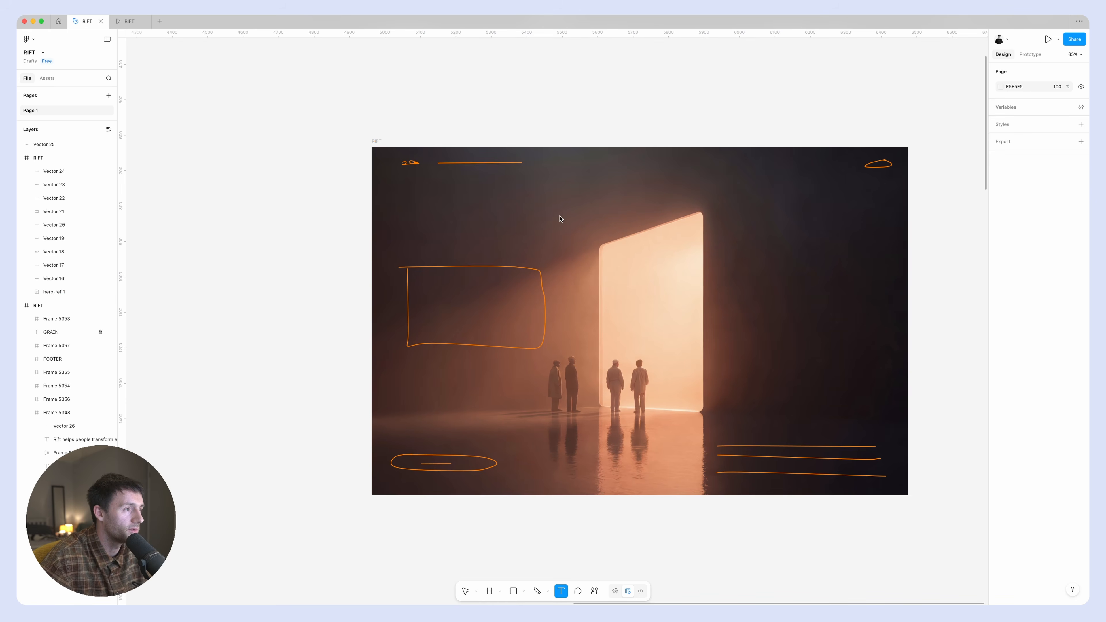
{"action": "left_click", "coordinate": [552, 217]}
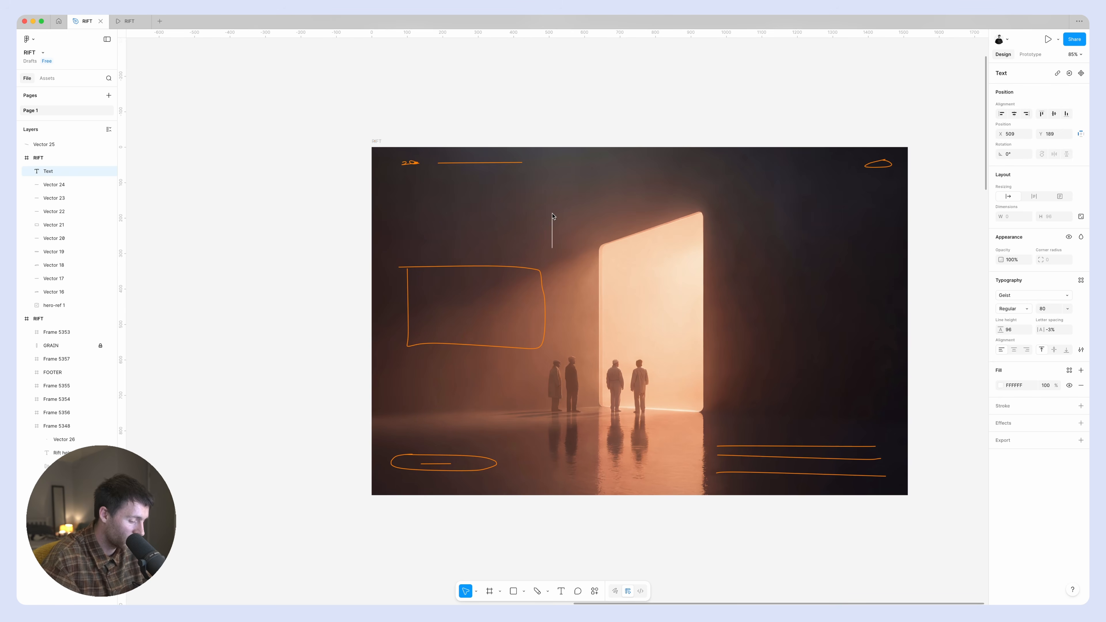
{"action": "type", "text": "Rigf"}
{"action": "type", "text": "t"}
{"action": "key", "text": "Left"}
{"action": "key", "text": "Left"}
{"action": "key", "text": "BackSpace"}
{"action": "key", "text": "Escape"}
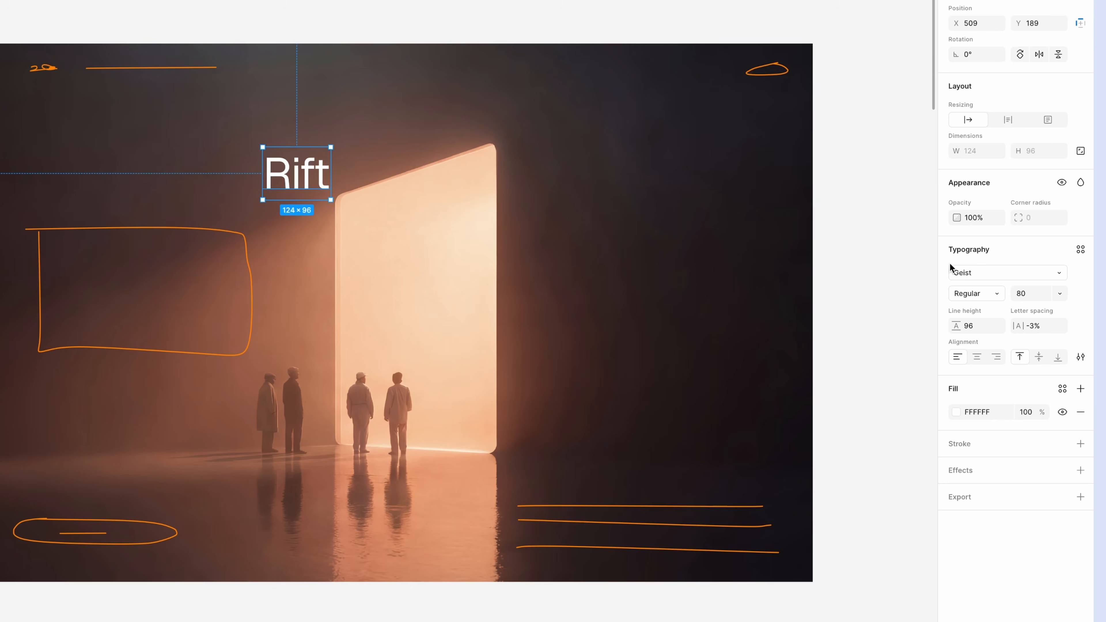
Format the Rift text with font size 24, letter spacing -1% and line height Auto.
{"action": "left_click", "coordinate": [1033, 295]}
{"action": "type", "text": "24"}
{"action": "key", "text": "Return"}
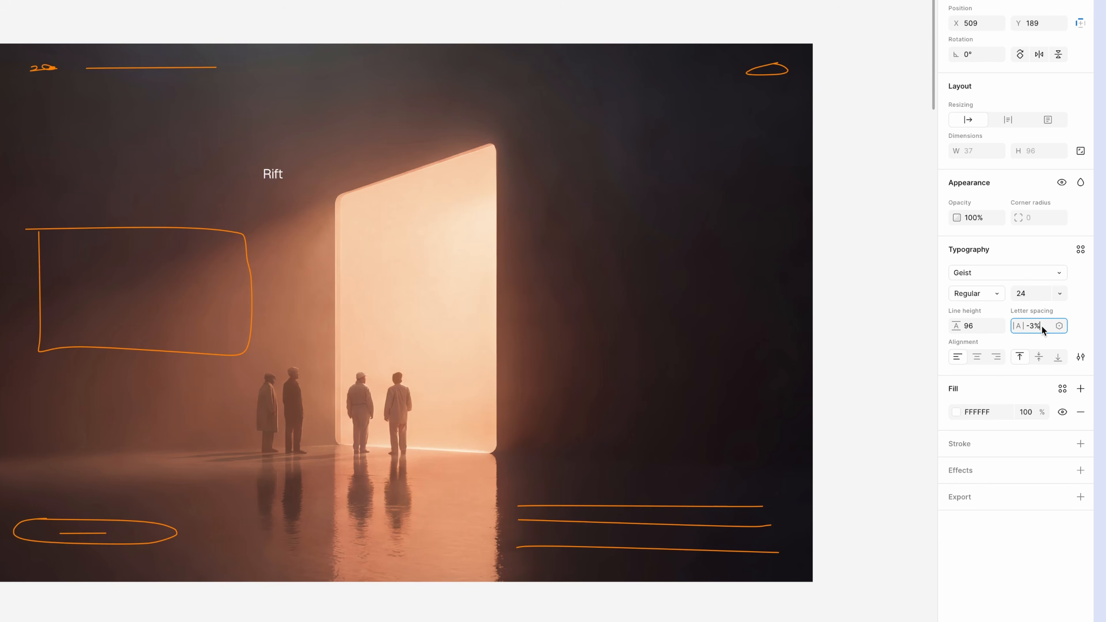
{"action": "left_click", "coordinate": [1043, 329]}
{"action": "type", "text": "-1"}
{"action": "key", "text": "Return"}
{"action": "key", "text": "BackSpace"}
{"action": "key", "text": "BackSpace"}
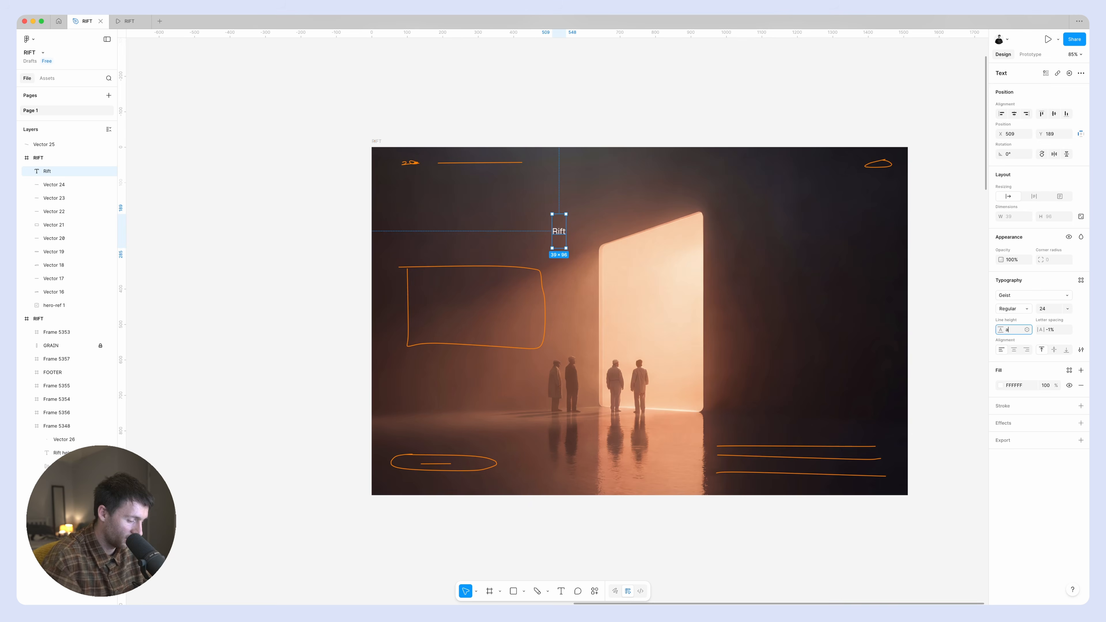
{"action": "type", "text": "130%"}
{"action": "key", "text": "Return"}
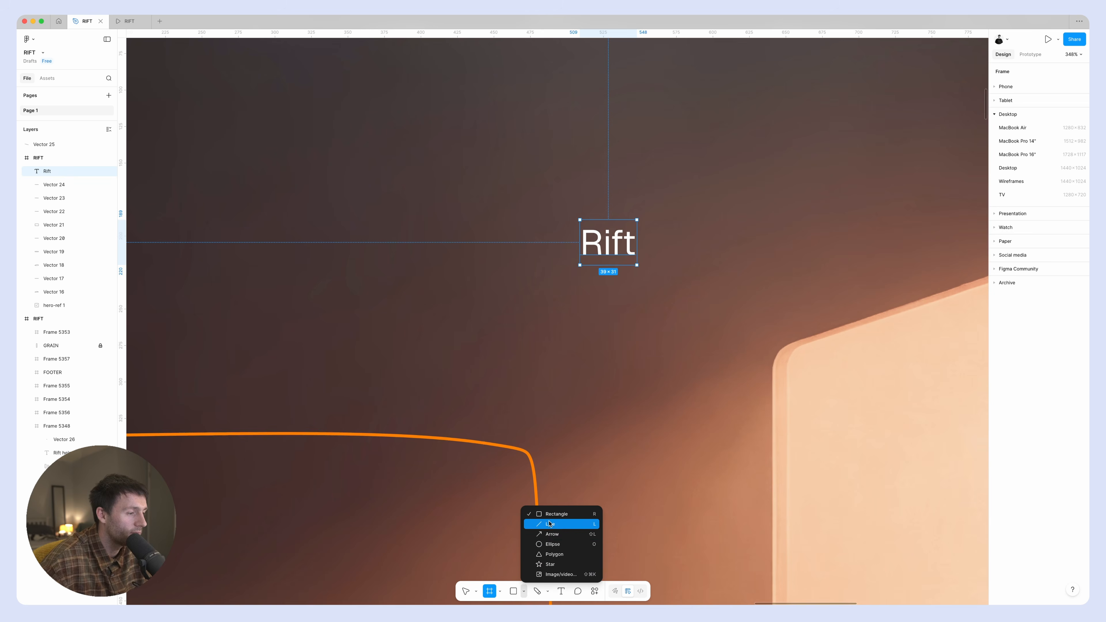
Draw a vertical line about 24 px long just left of the Rift text.
{"action": "left_click", "coordinate": [549, 524]}
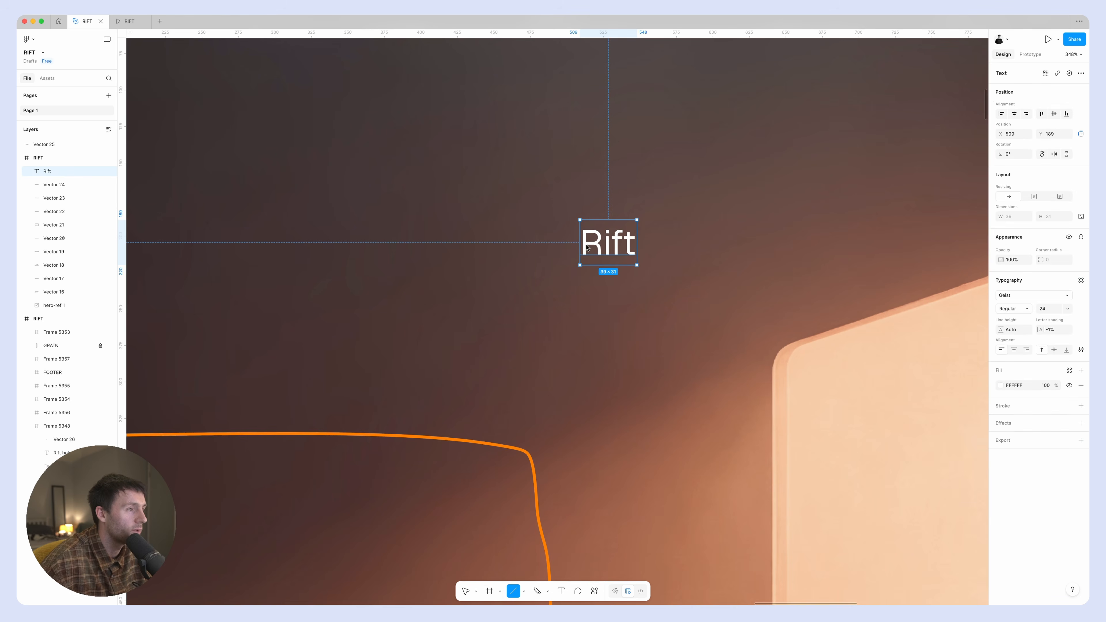
{"action": "left_click_drag", "start_coordinate": [539, 220], "coordinate": [540, 256]}
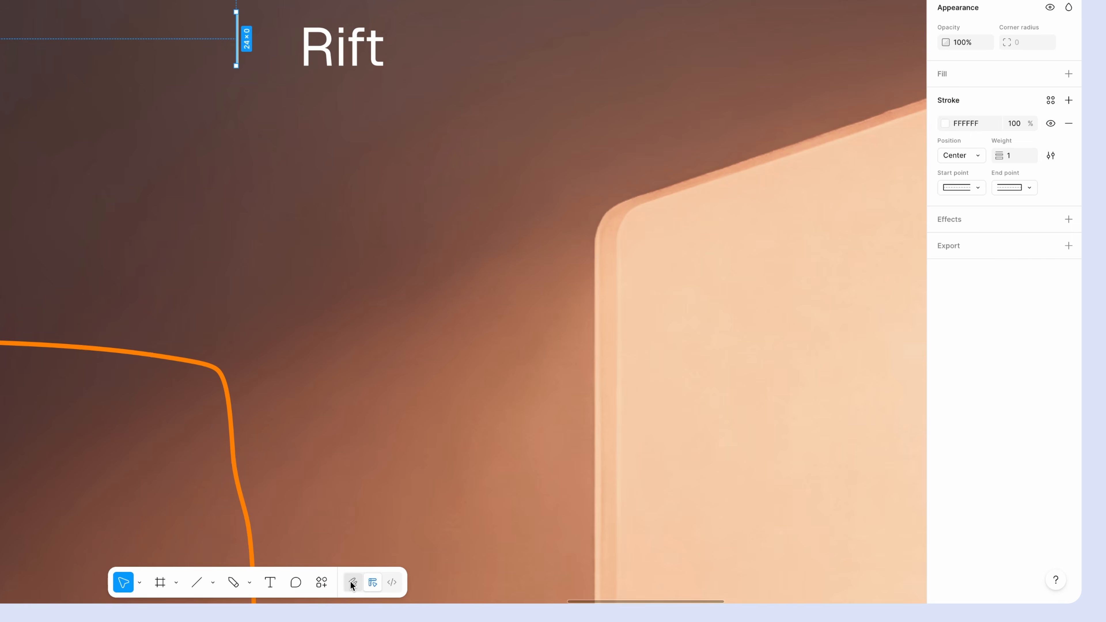
Apply a radial Repeat transform to the line in Draw mode and set its gap to 0.
{"action": "left_click", "coordinate": [351, 582]}
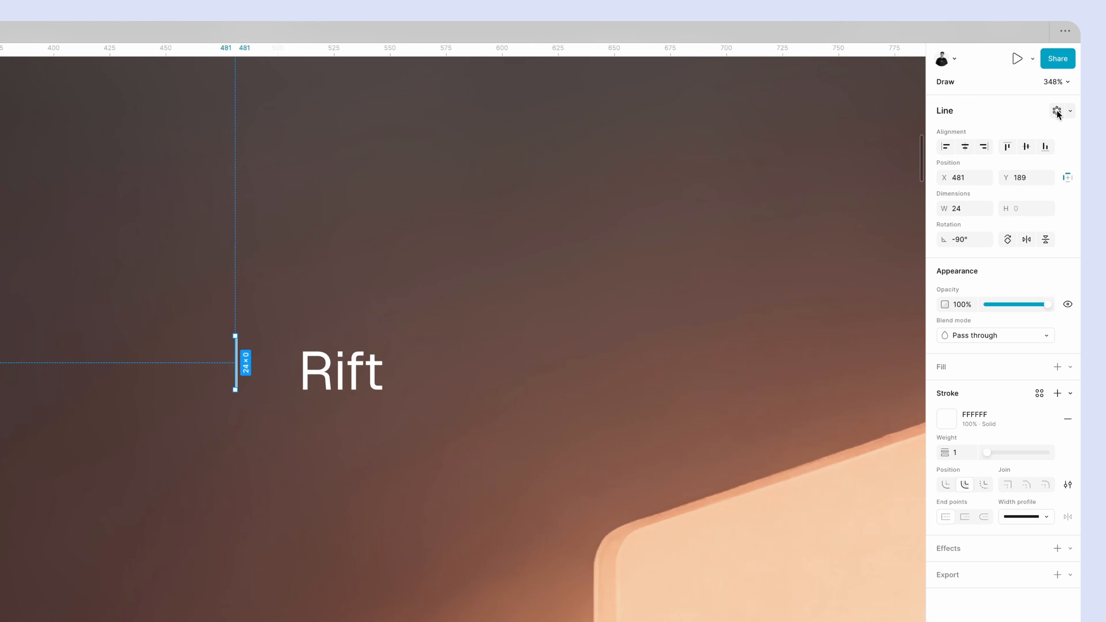
{"action": "left_click", "coordinate": [1056, 111]}
{"action": "left_click", "coordinate": [946, 140]}
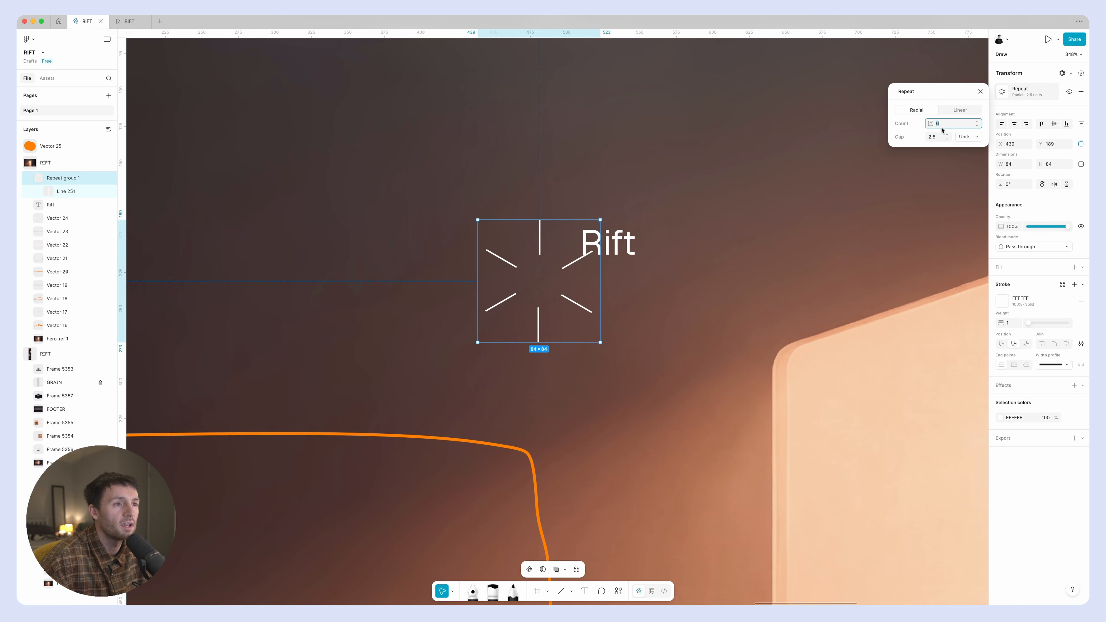
{"action": "left_click", "coordinate": [934, 138]}
{"action": "type", "text": "0"}
{"action": "key", "text": "Return"}
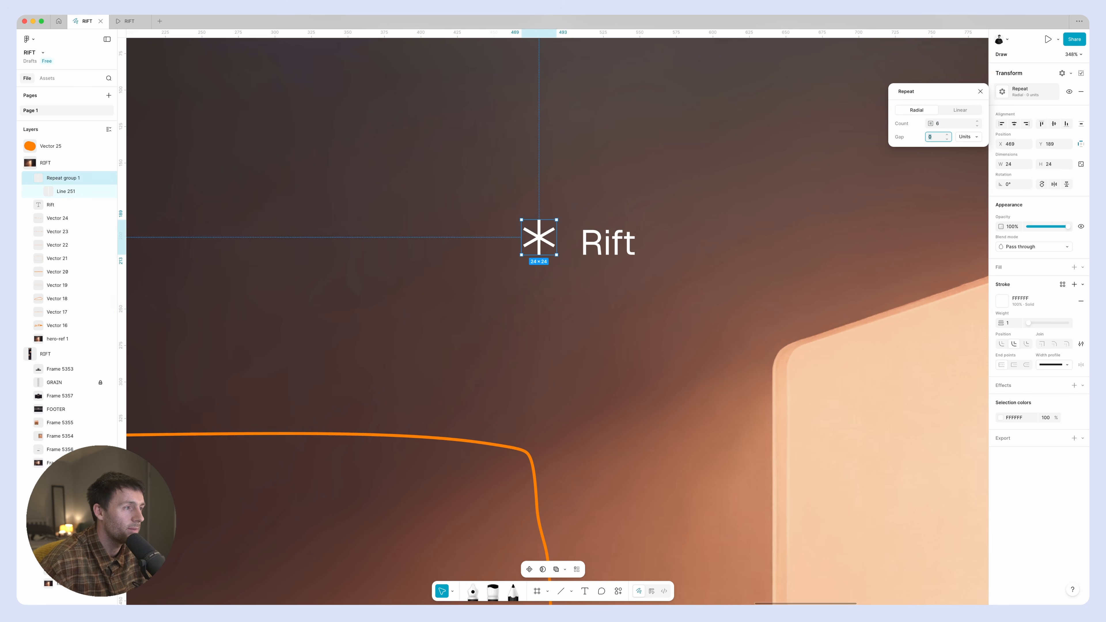
Adjust the radial repeat into an eight-spoke starburst with a gap of 1 unit.
{"action": "left_click", "coordinate": [941, 125]}
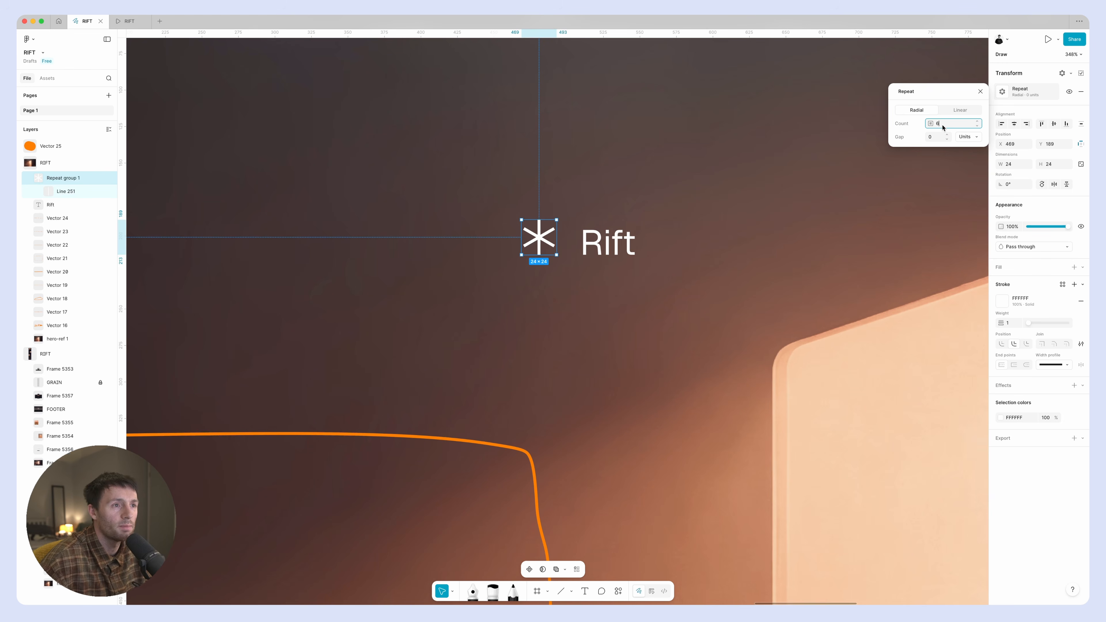
{"action": "key", "text": "Up"}
{"action": "key", "text": "Up"}
{"action": "key", "text": "Down"}
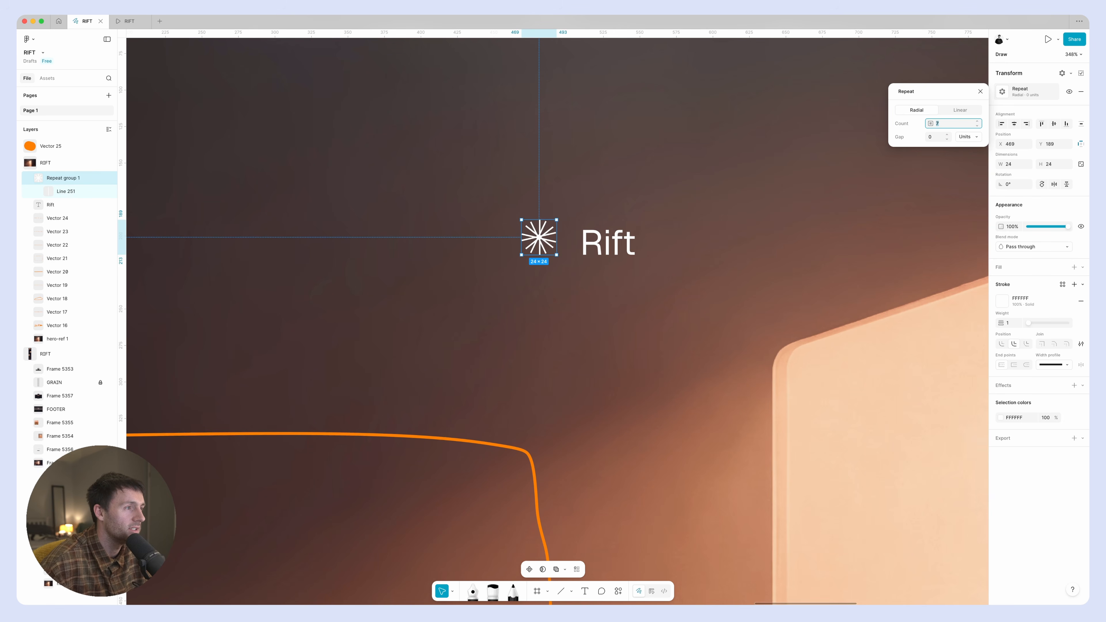
{"action": "key", "text": "Down"}
{"action": "key", "text": "Tab"}
{"action": "key", "text": "Up"}
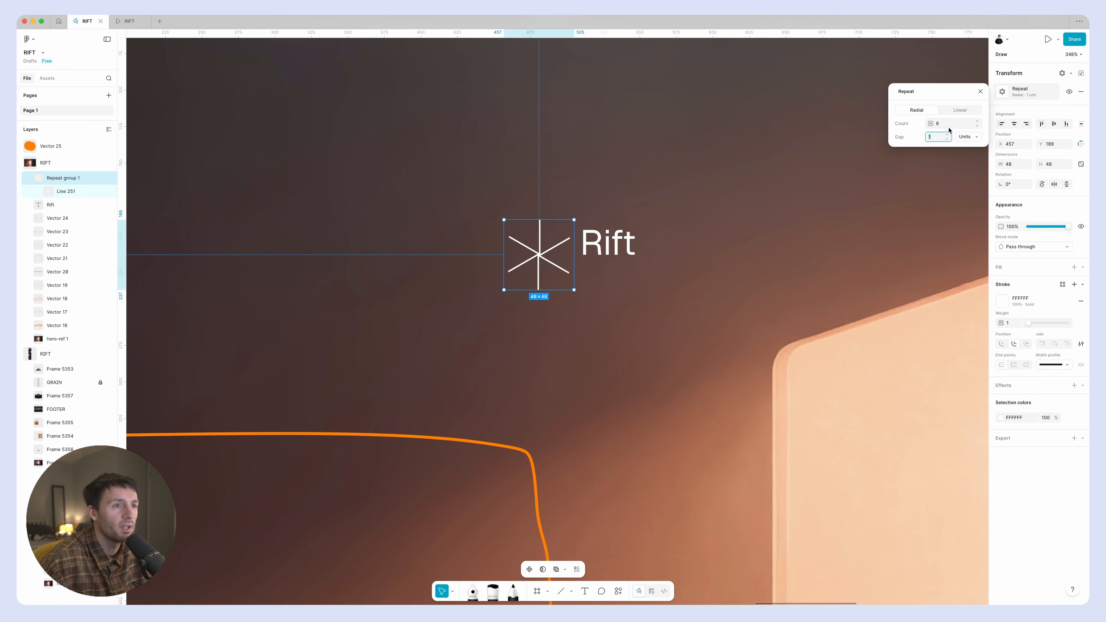
{"action": "key", "text": "shift+Tab"}
{"action": "key", "text": "Down"}
{"action": "key", "text": "Up"}
{"action": "key", "text": "Up"}
{"action": "key", "text": "Up"}
{"action": "key", "text": "Up"}
{"action": "key", "text": "Up"}
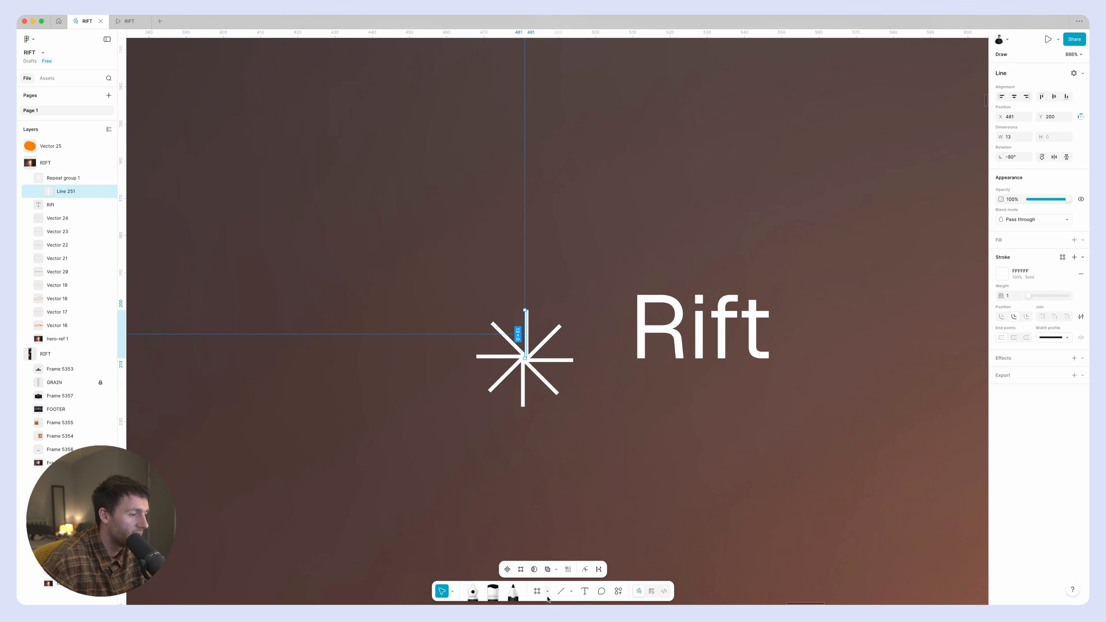
Draw a 32 × 32 frame around the starburst and center the repeat group horizontally and vertically inside it.
{"action": "left_click", "coordinate": [537, 593]}
{"action": "left_click_drag", "start_coordinate": [462, 299], "coordinate": [580, 413]}
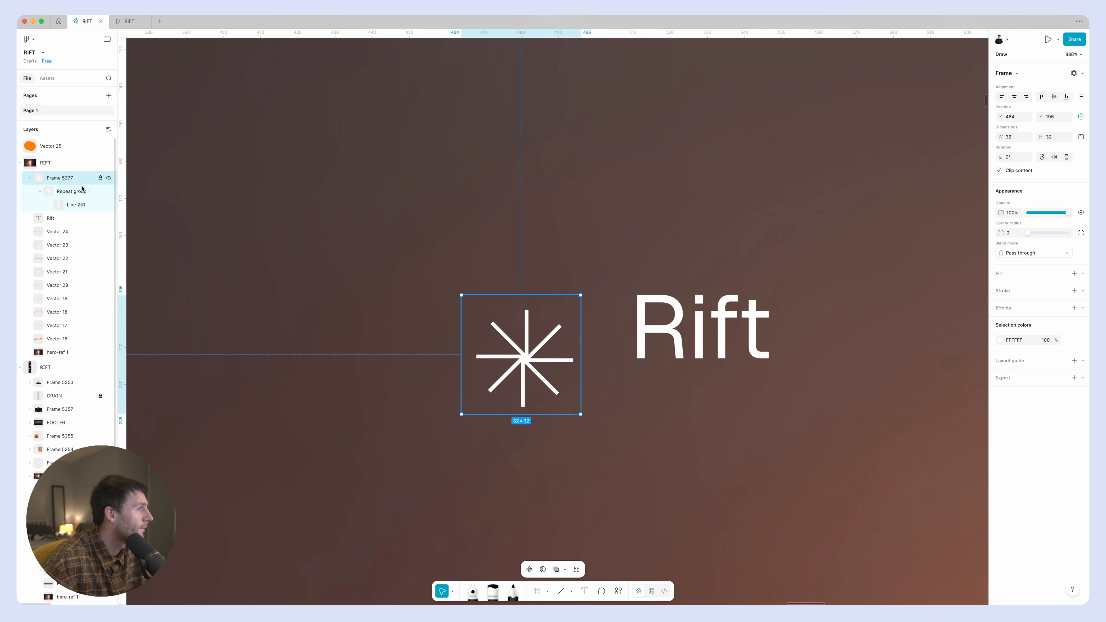
{"action": "left_click", "coordinate": [72, 191]}
{"action": "left_click", "coordinate": [1014, 135]}
{"action": "left_click", "coordinate": [1053, 136]}
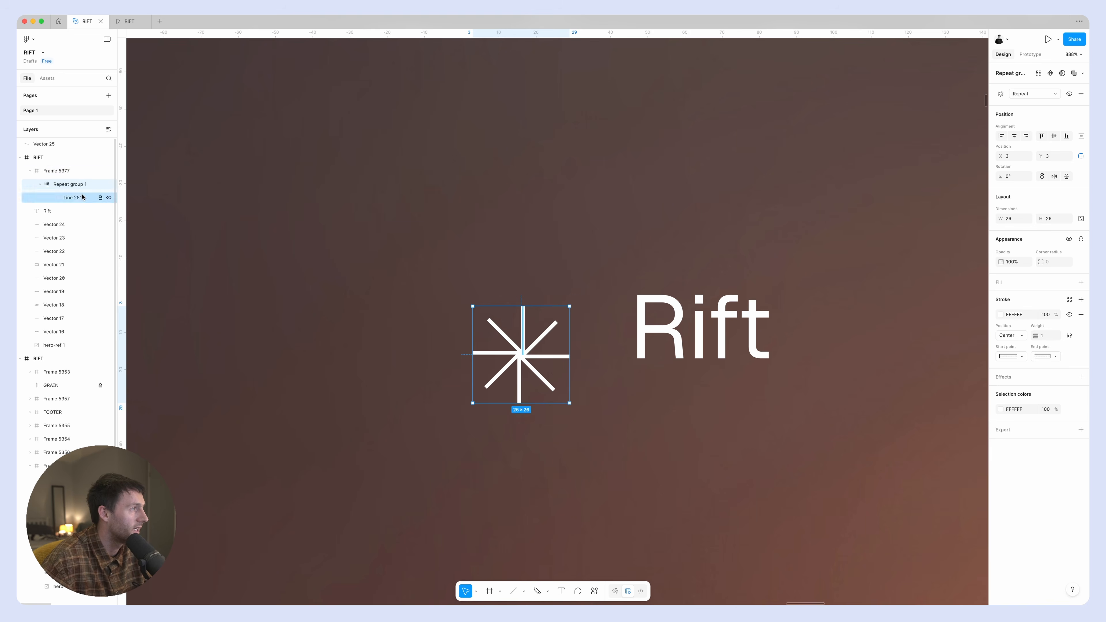
Give the starburst's frame a solid fill of colour F7A062.
{"action": "left_click", "coordinate": [65, 171]}
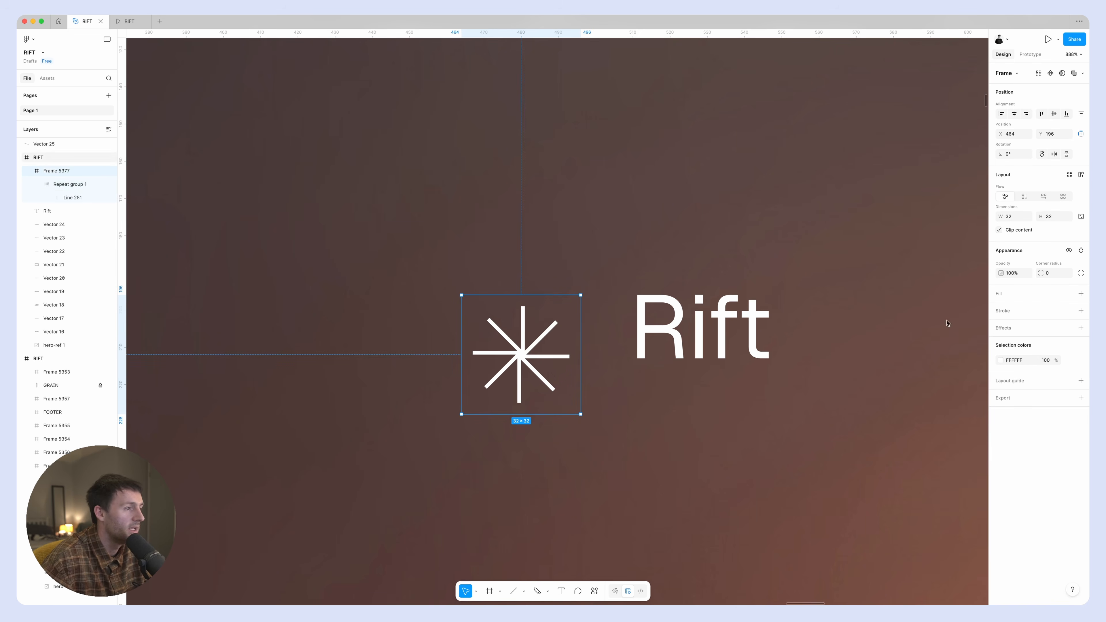
{"action": "left_click", "coordinate": [1002, 297]}
{"action": "left_click_drag", "start_coordinate": [950, 380], "coordinate": [1034, 319]}
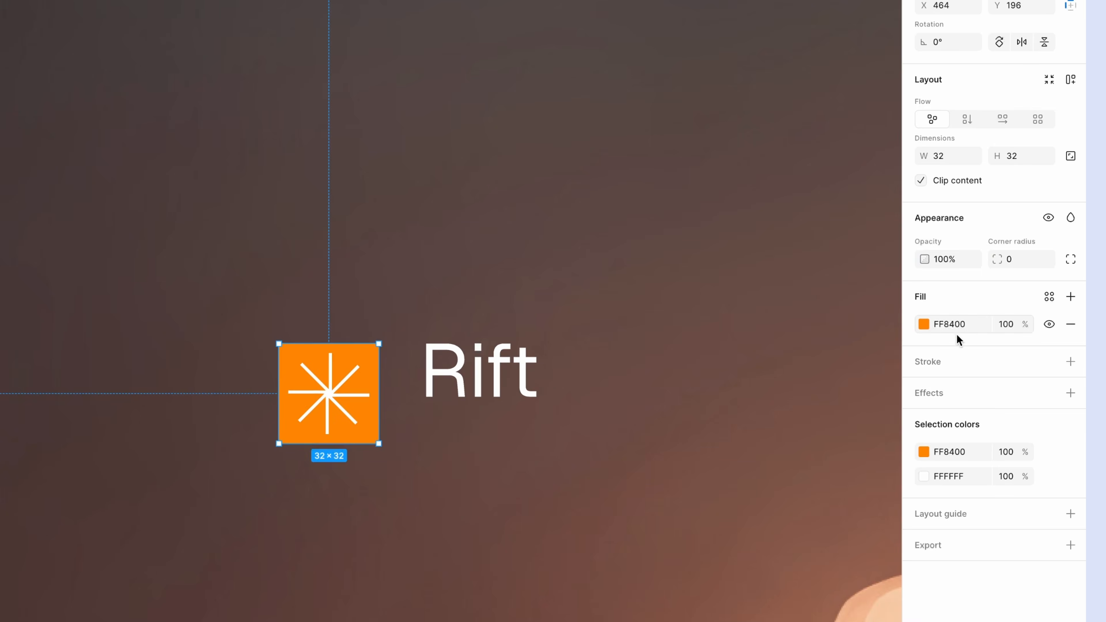
{"action": "left_click", "coordinate": [1020, 309]}
{"action": "type", "text": "F7A062"}
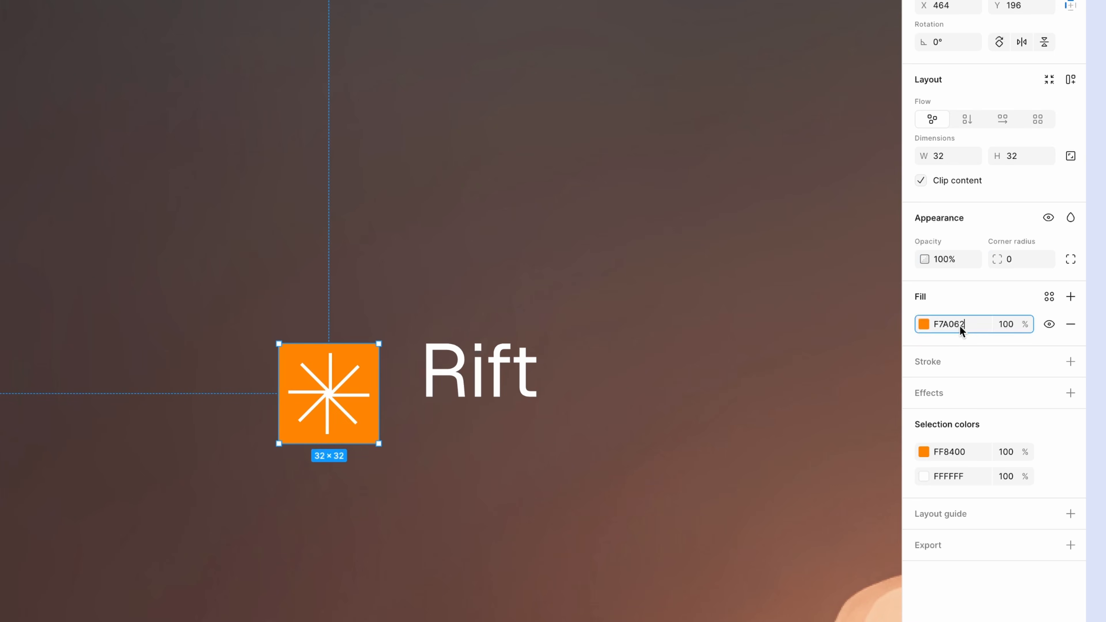
{"action": "key", "text": "Return"}
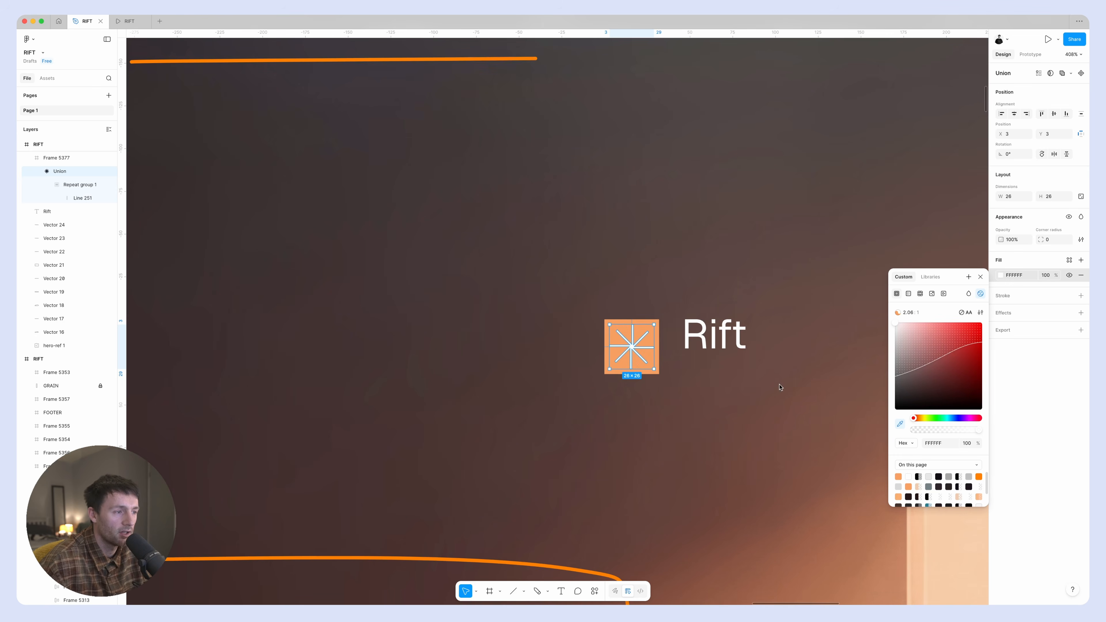
Recolour the starburst with the sampled background colour 584441 and wrap its square and the Rift text in a horizontal auto layout.
{"action": "key", "text": "i"}
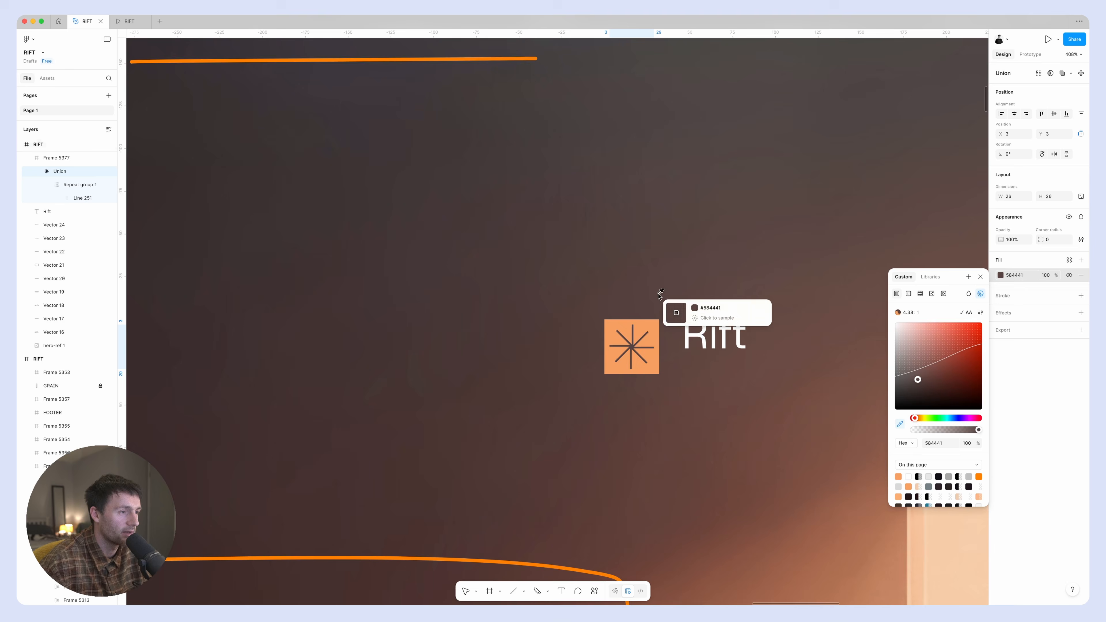
{"action": "scroll", "coordinate": [660, 296], "scroll_direction": "down", "scroll_amount": 3}
{"action": "left_click", "coordinate": [686, 340]}
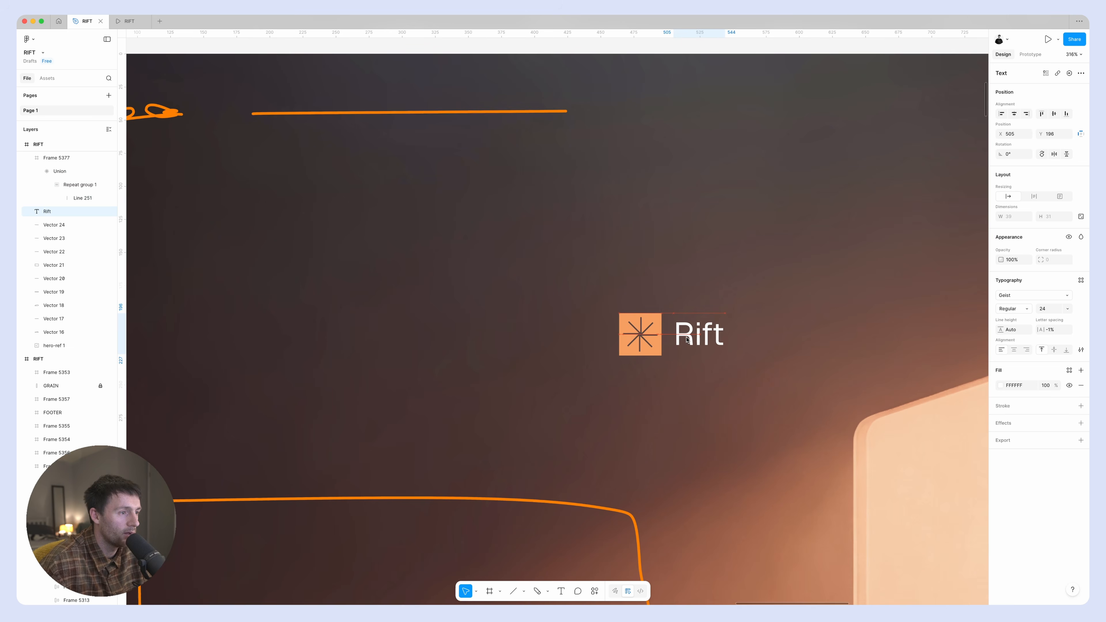
{"action": "left_click_drag", "start_coordinate": [586, 290], "coordinate": [771, 390]}
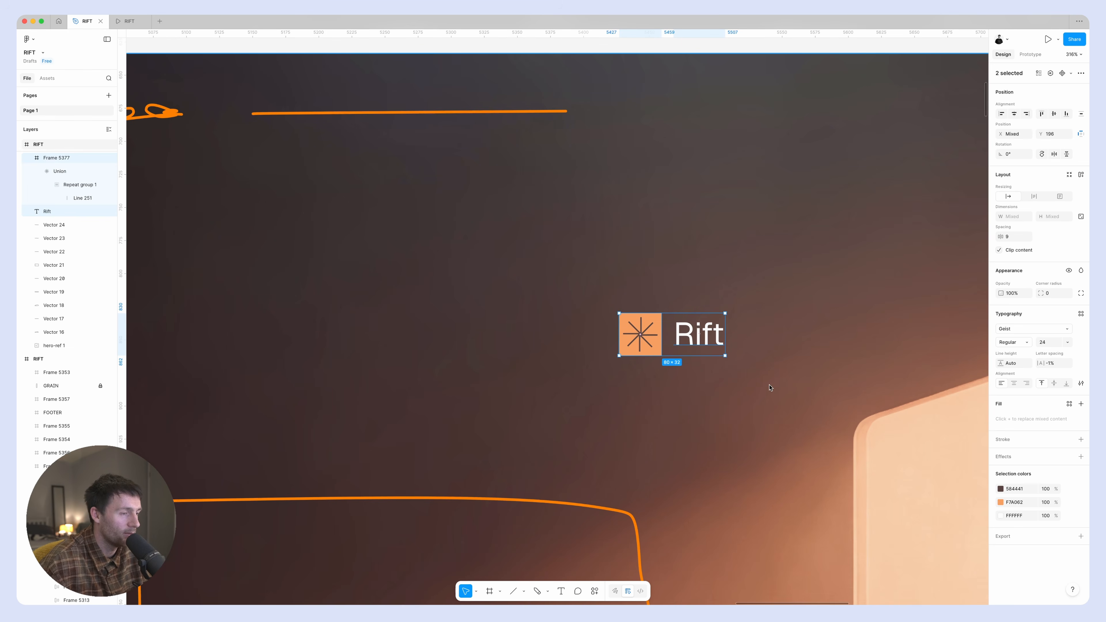
{"action": "key", "text": "shift+a"}
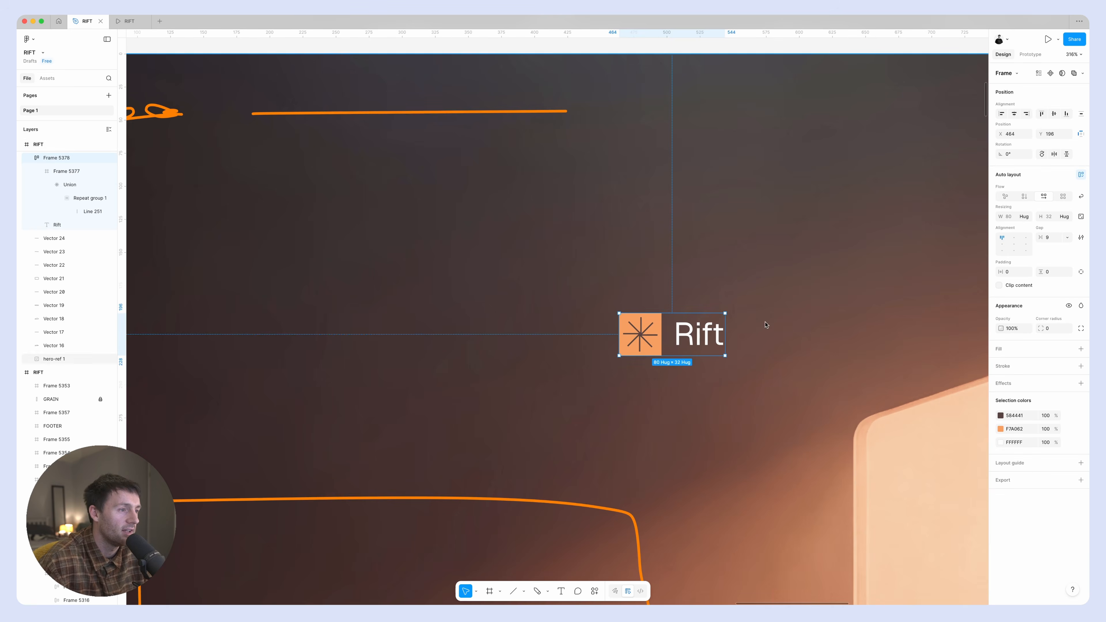
Resize the starburst square to 24 × 24 and align the logo's auto layout contents left and vertically centered.
{"action": "scroll", "coordinate": [765, 323], "scroll_direction": "down", "scroll_amount": 3}
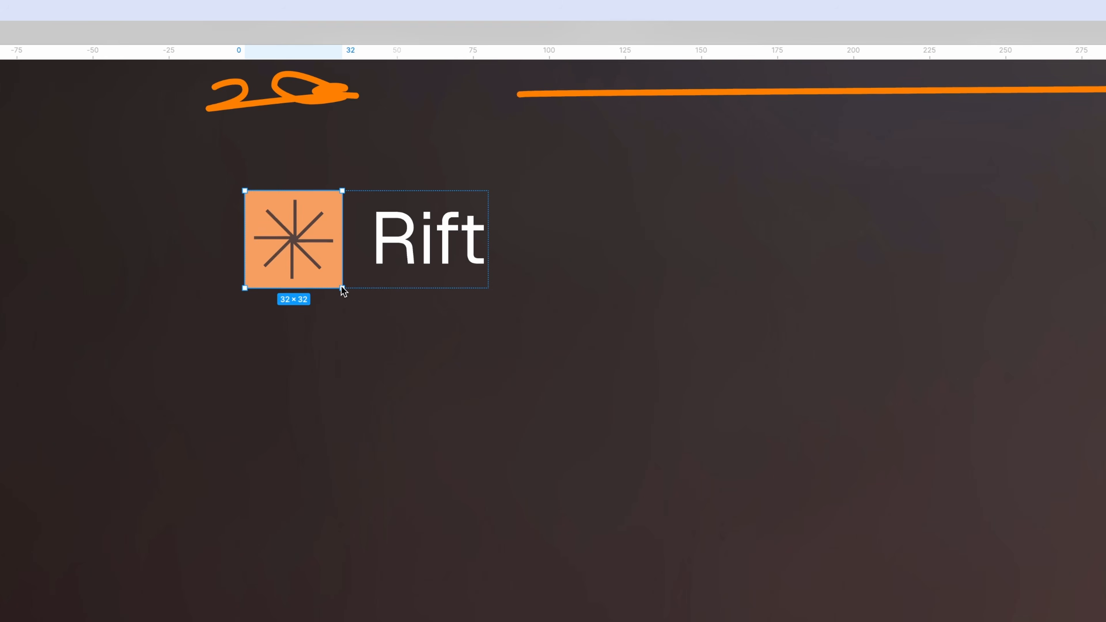
{"action": "left_click_drag", "start_coordinate": [341, 286], "coordinate": [316, 265]}
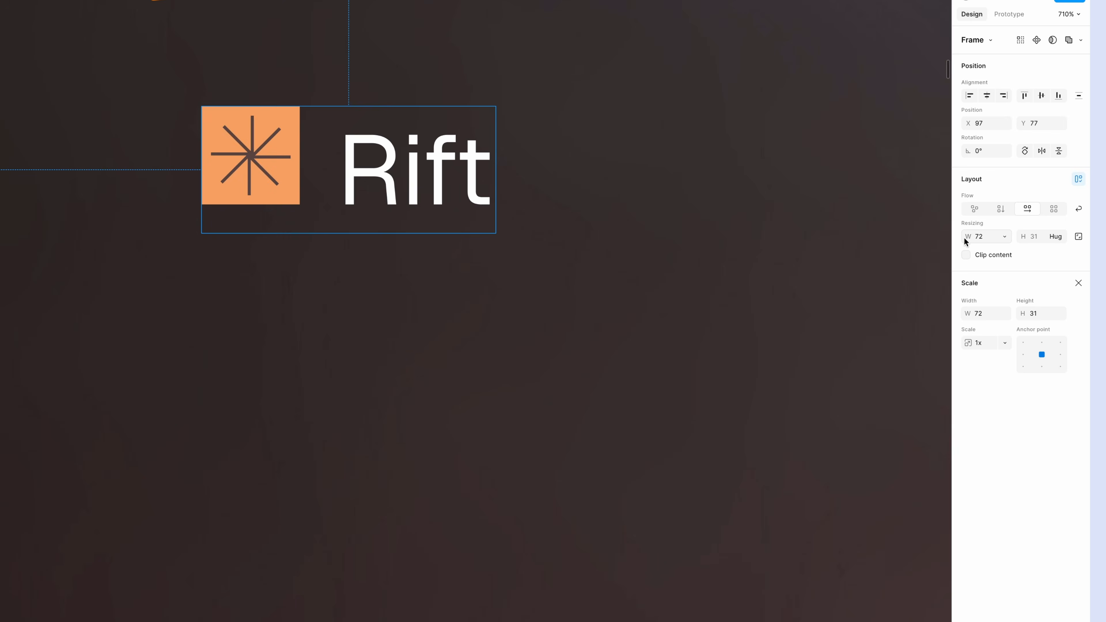
{"action": "left_click", "coordinate": [964, 237]}
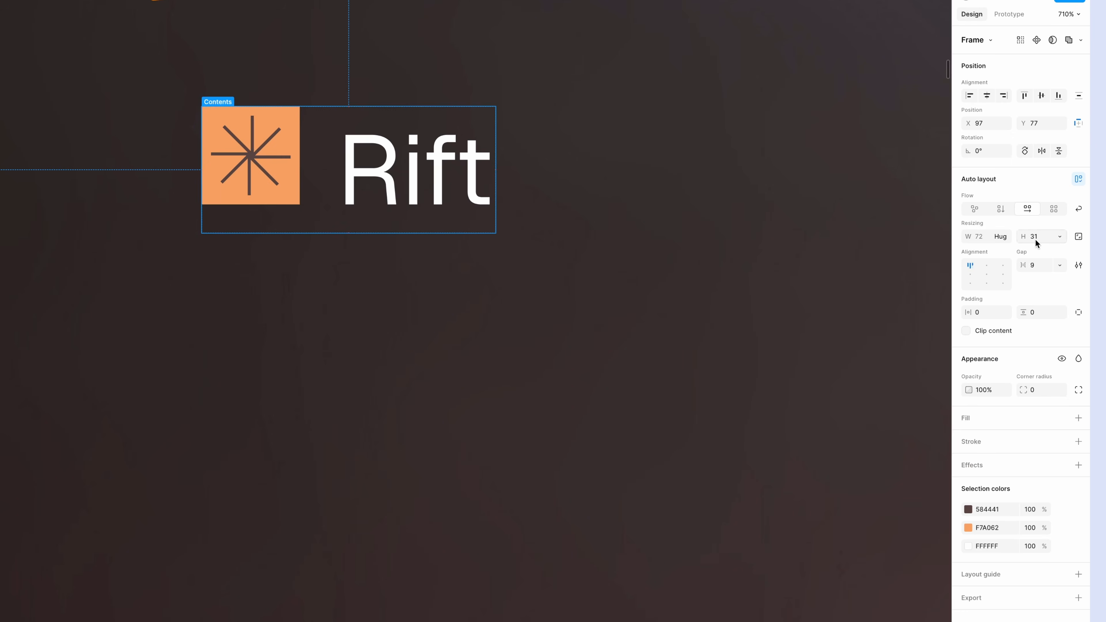
{"action": "left_click", "coordinate": [972, 275]}
{"action": "scroll", "coordinate": [390, 185], "scroll_direction": "down", "scroll_amount": 5}
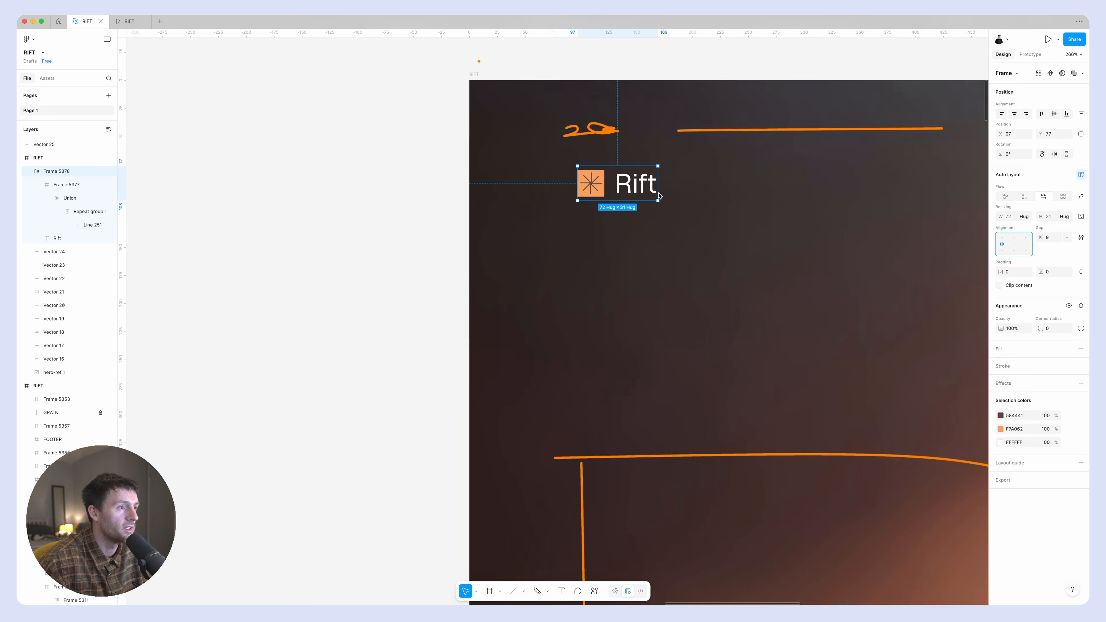
Move the Rift logo up onto the header's sketched logo position and delete the orange scribble there.
{"action": "mouse_move", "coordinate": [581, 179]}
{"action": "left_mouse_down"}
{"action": "mouse_move", "coordinate": [570, 144]}
{"action": "mouse_move", "coordinate": [599, 127]}
{"action": "left_mouse_up"}
{"action": "left_click", "coordinate": [532, 136]}
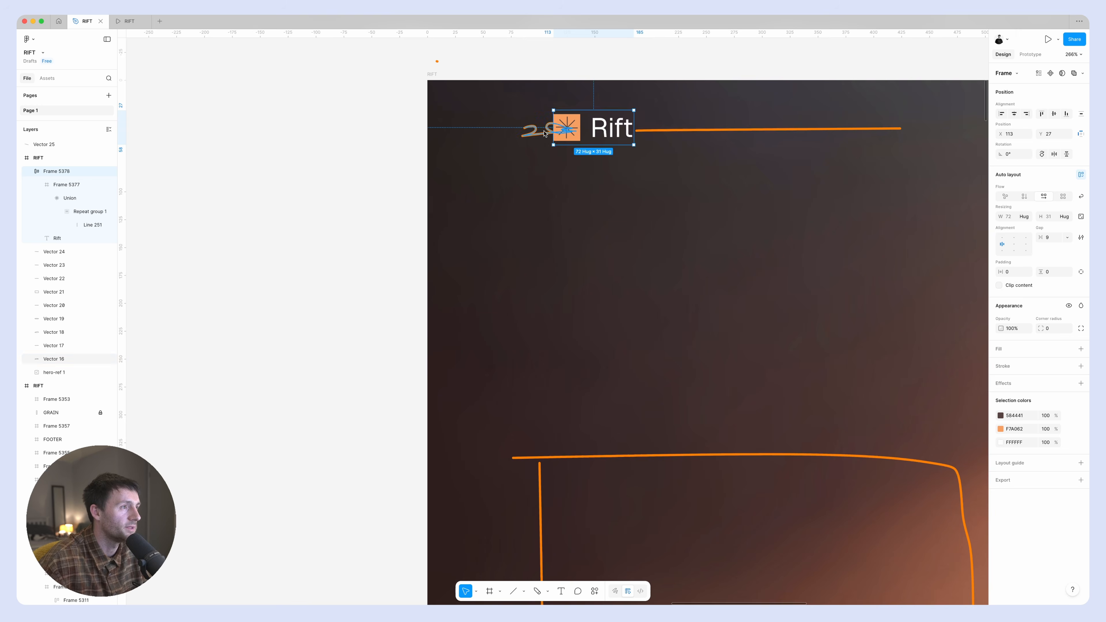
{"action": "key", "text": "Delete"}
{"action": "scroll", "coordinate": [677, 158], "scroll_direction": "down", "scroll_amount": 6}
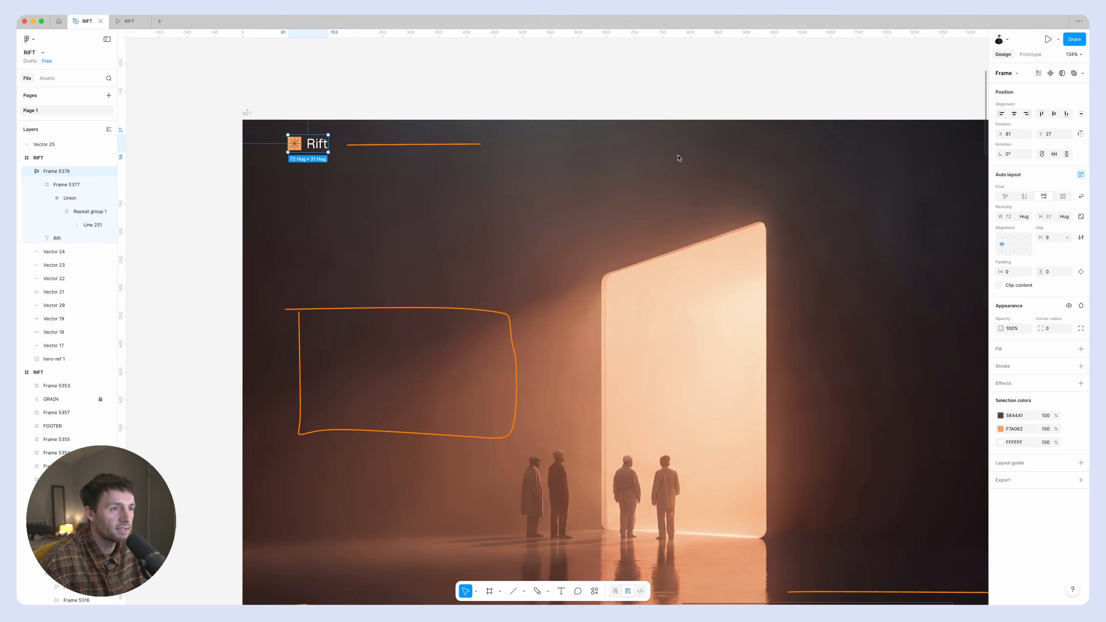
{"action": "left_click", "coordinate": [503, 111]}
Add a 12-column stretch layout guide to the hero frame with a margin of 64 and a gutter of 16.
{"action": "scroll", "coordinate": [504, 111], "scroll_direction": "left", "scroll_amount": 2}
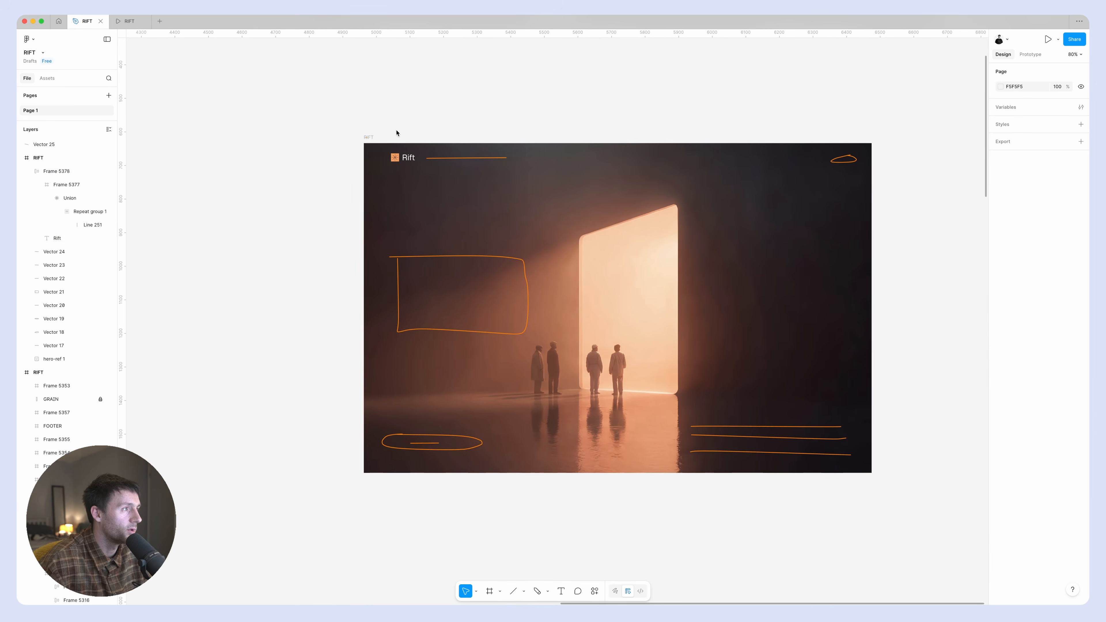
{"action": "left_click", "coordinate": [372, 139]}
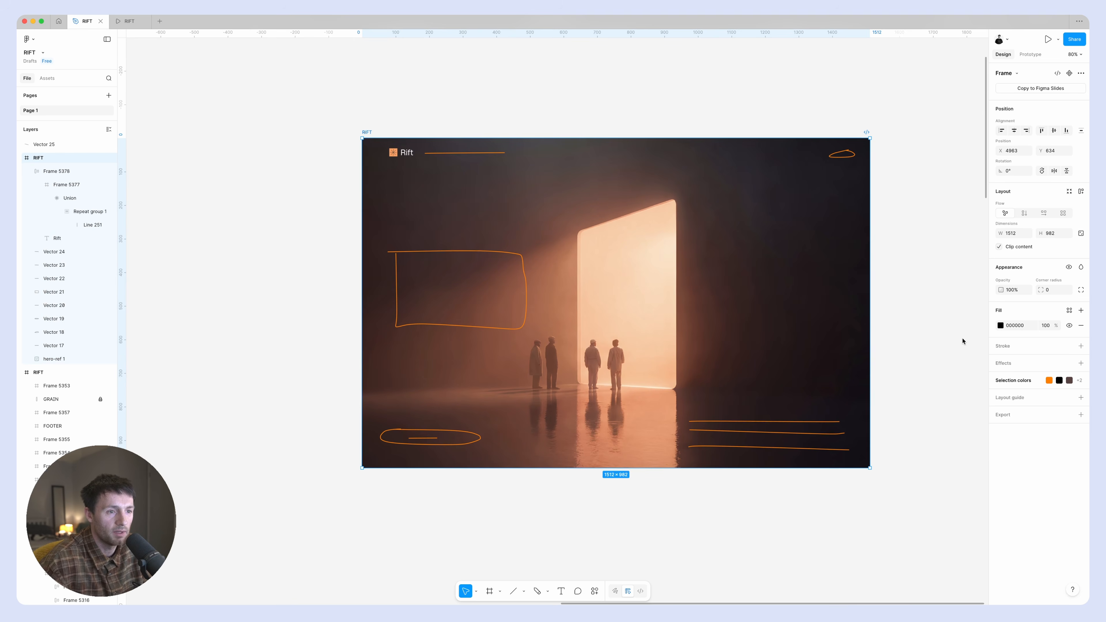
{"action": "left_click", "coordinate": [1011, 398]}
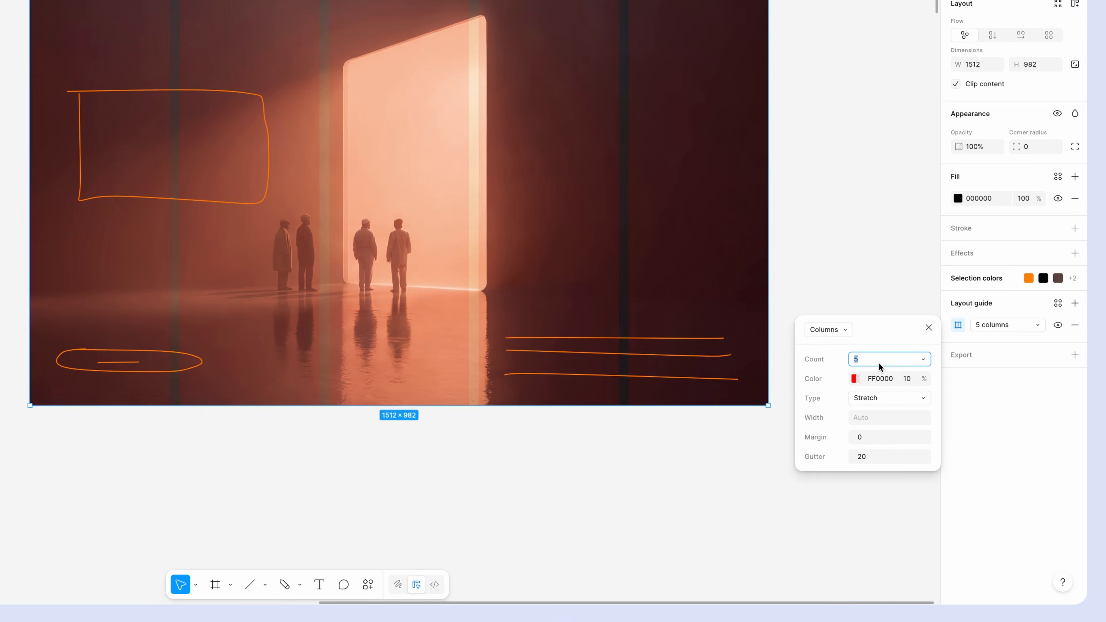
{"action": "type", "text": "12"}
{"action": "key", "text": "Return"}
{"action": "left_click", "coordinate": [872, 445]}
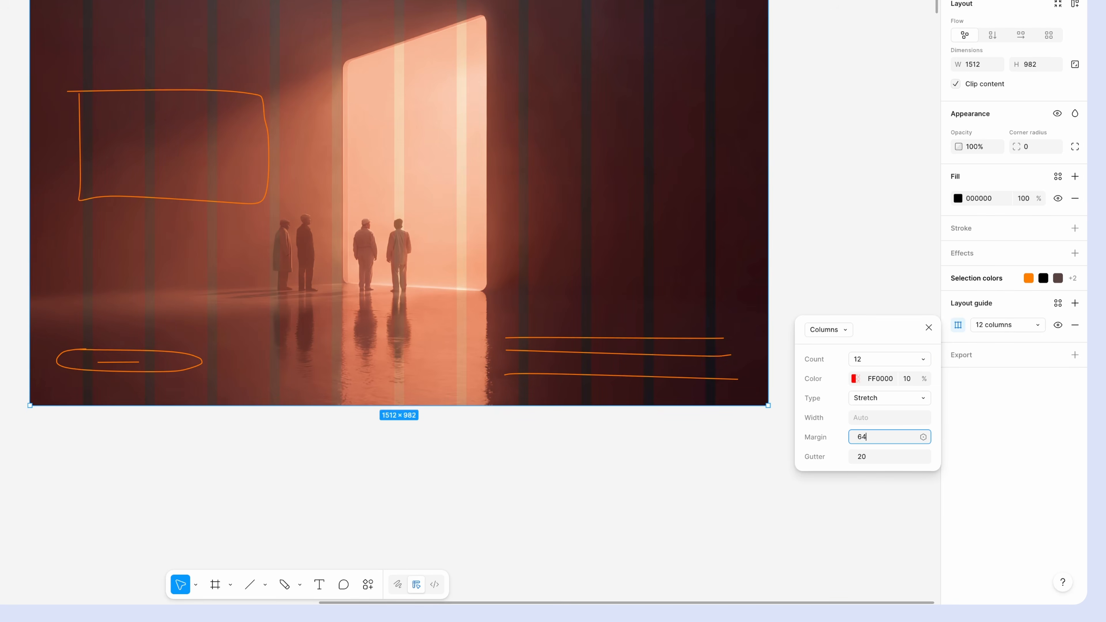
{"action": "key", "text": "Return"}
{"action": "left_click", "coordinate": [883, 457]}
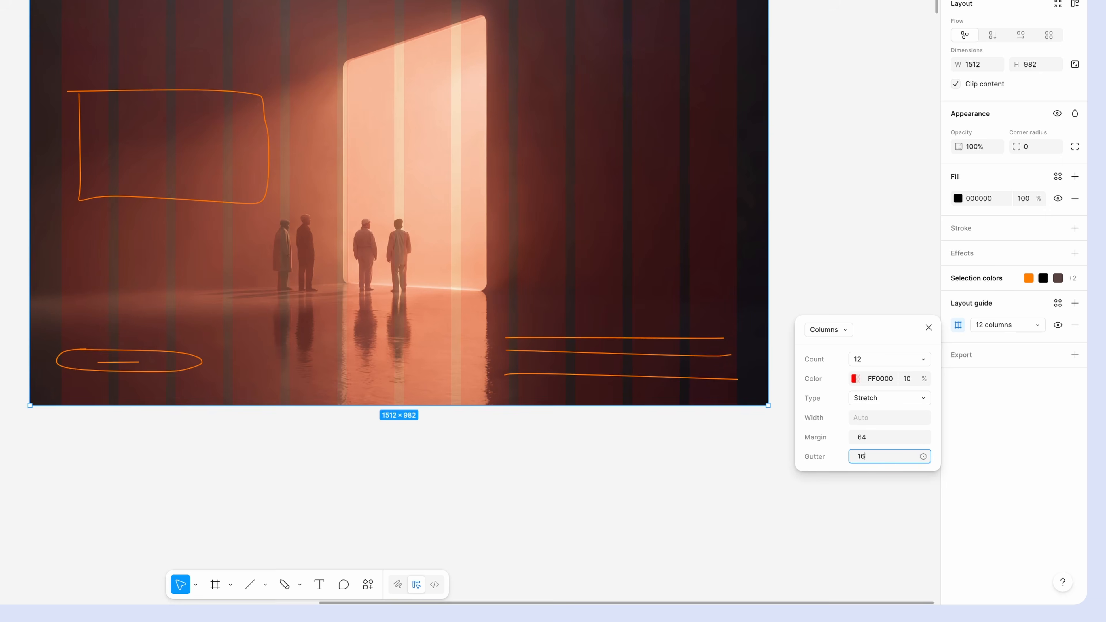
{"action": "type", "text": "16"}
{"action": "key", "text": "Return"}
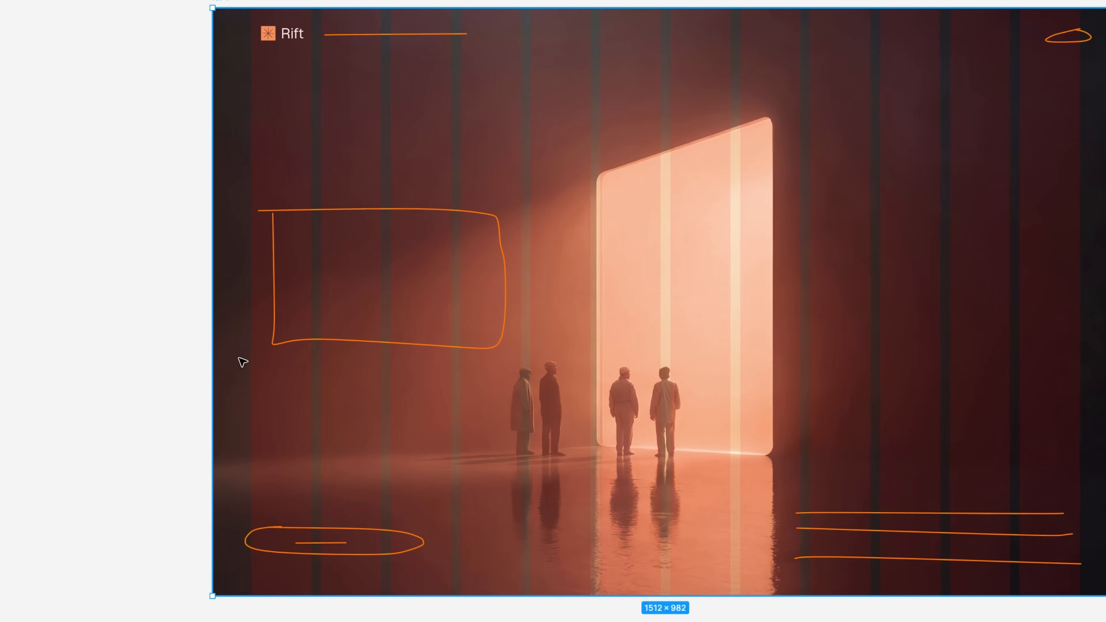
Align the Rift logo with the left edge of the first guide column at X 64, keeping Y 27.
{"action": "left_click", "coordinate": [204, 366]}
{"action": "left_click", "coordinate": [265, 41]}
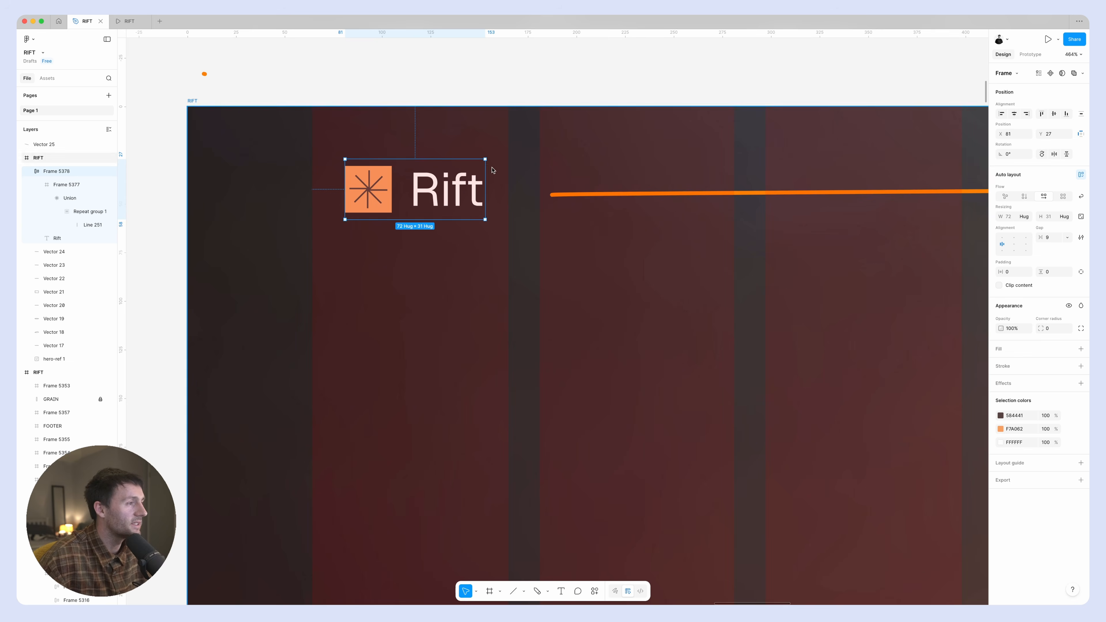
{"action": "left_click_drag", "start_coordinate": [464, 197], "coordinate": [434, 199]}
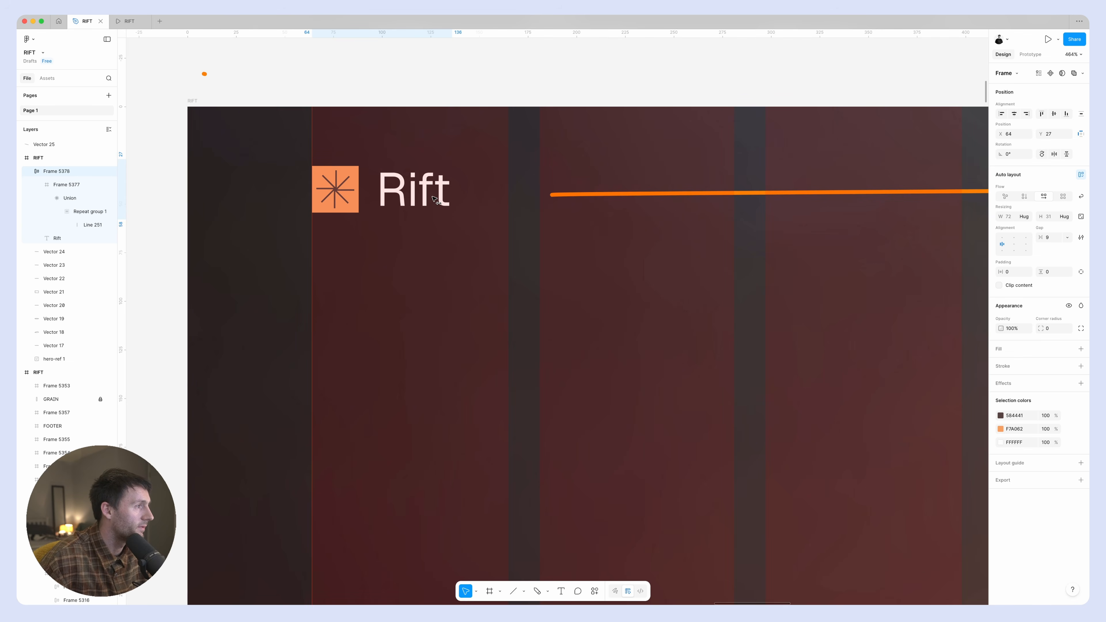
{"action": "scroll", "coordinate": [434, 199], "scroll_direction": "down", "scroll_amount": 10}
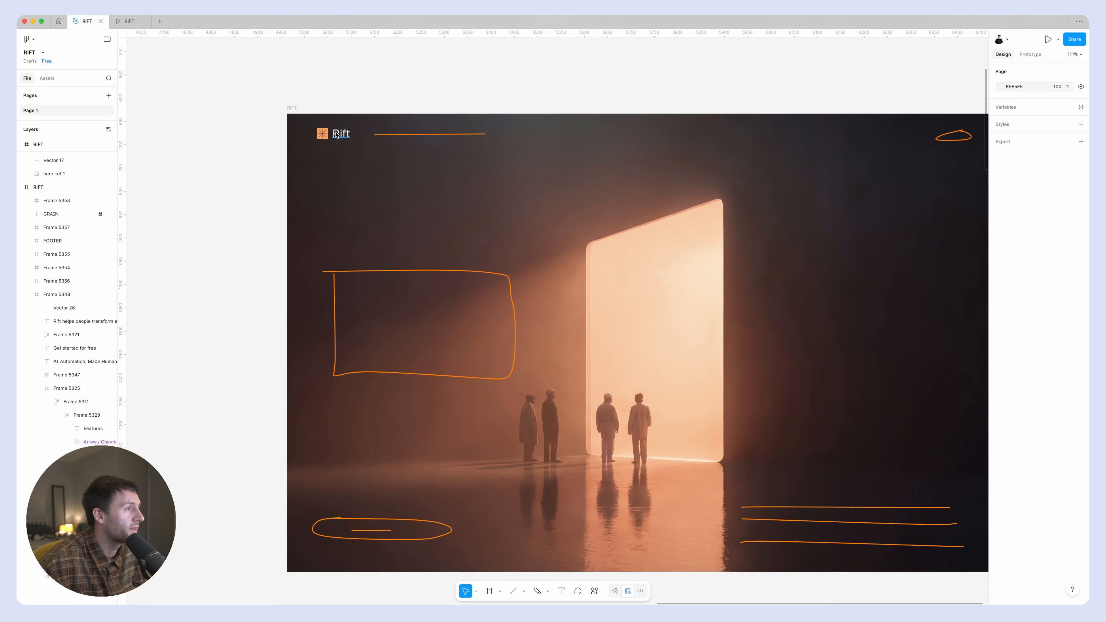
Duplicate the Rift text onto the sketched navigation line at X 196, Y 27 and set its font size to 20.
{"action": "left_click", "coordinate": [346, 136]}
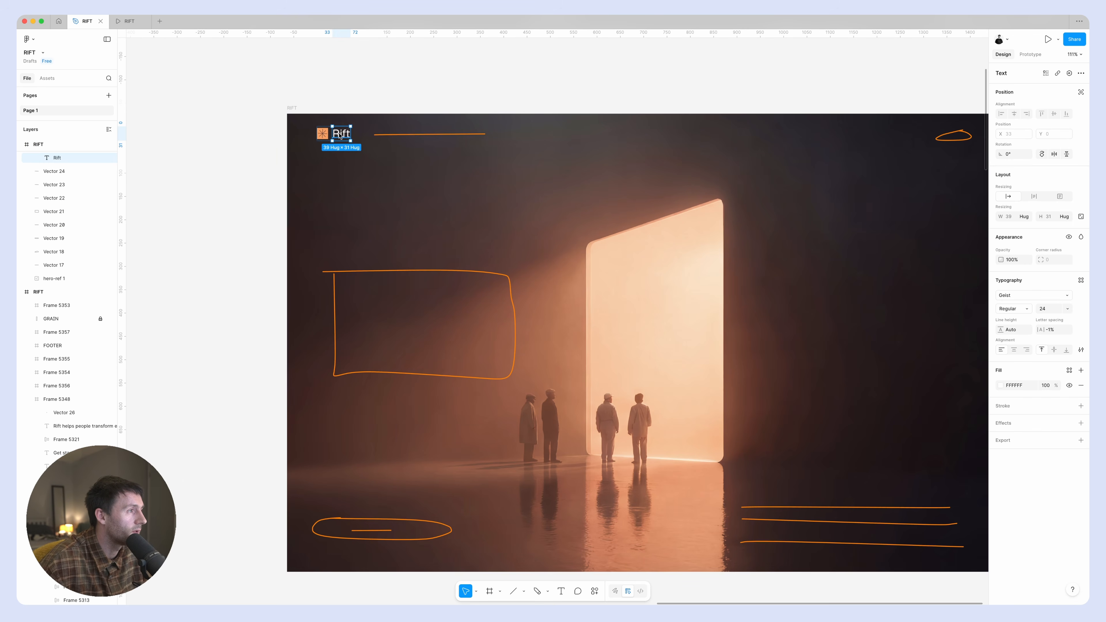
{"action": "left_click_drag", "start_coordinate": [340, 137], "coordinate": [385, 137]}
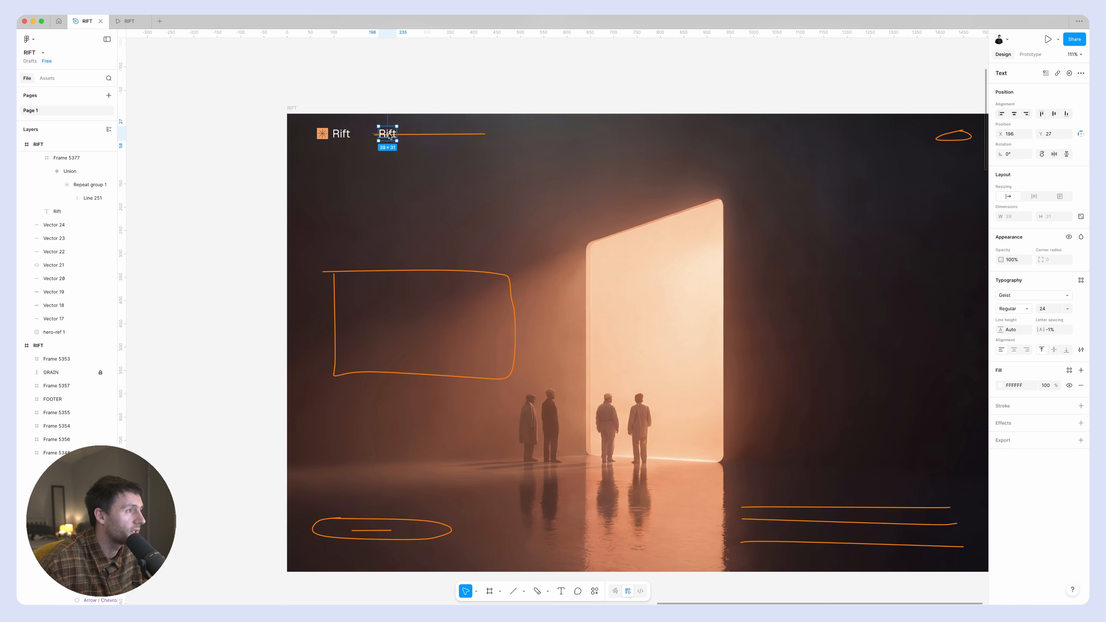
{"action": "left_click", "coordinate": [1051, 311]}
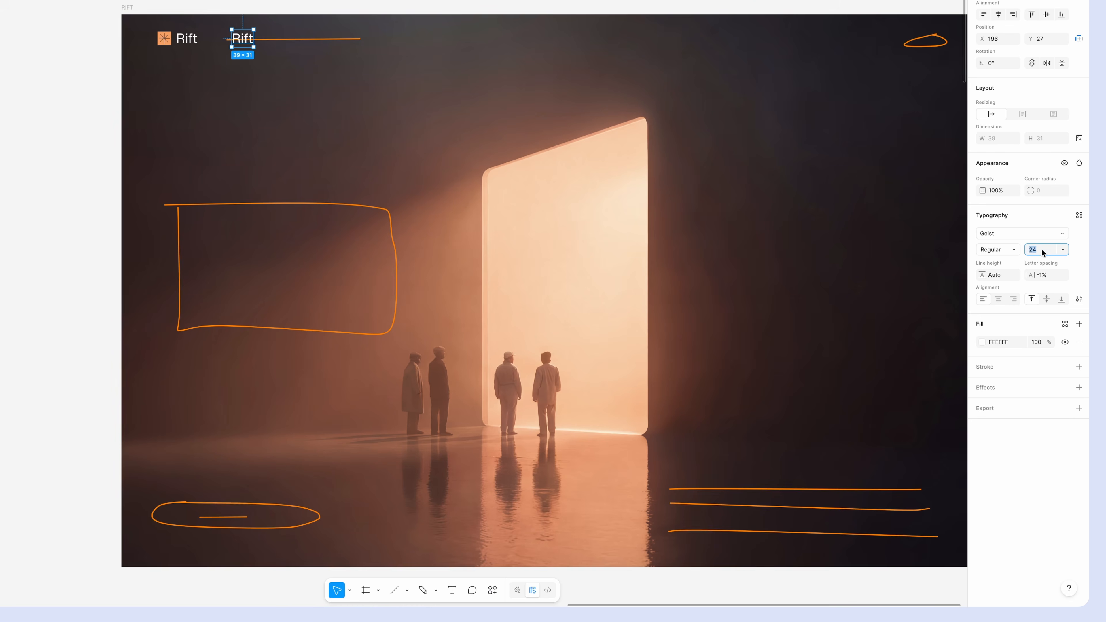
{"action": "type", "text": "20"}
{"action": "key", "text": "Return"}
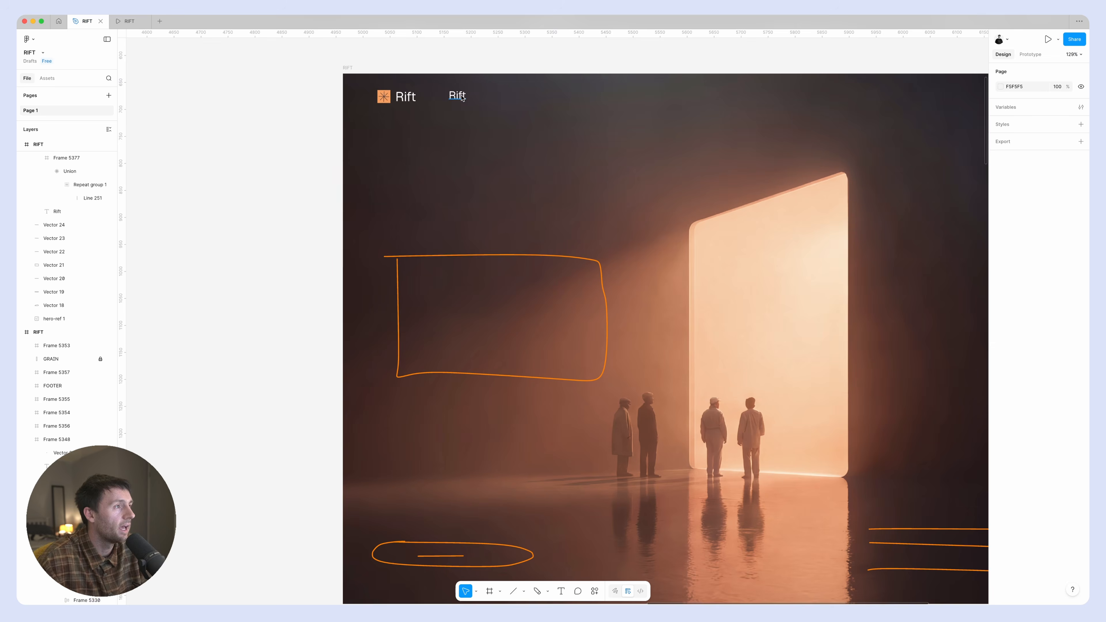
Change the copied navigation text to "Features".
{"action": "left_click", "coordinate": [462, 98]}
{"action": "double_click", "coordinate": [463, 98]}
{"action": "type", "text": "Features"}
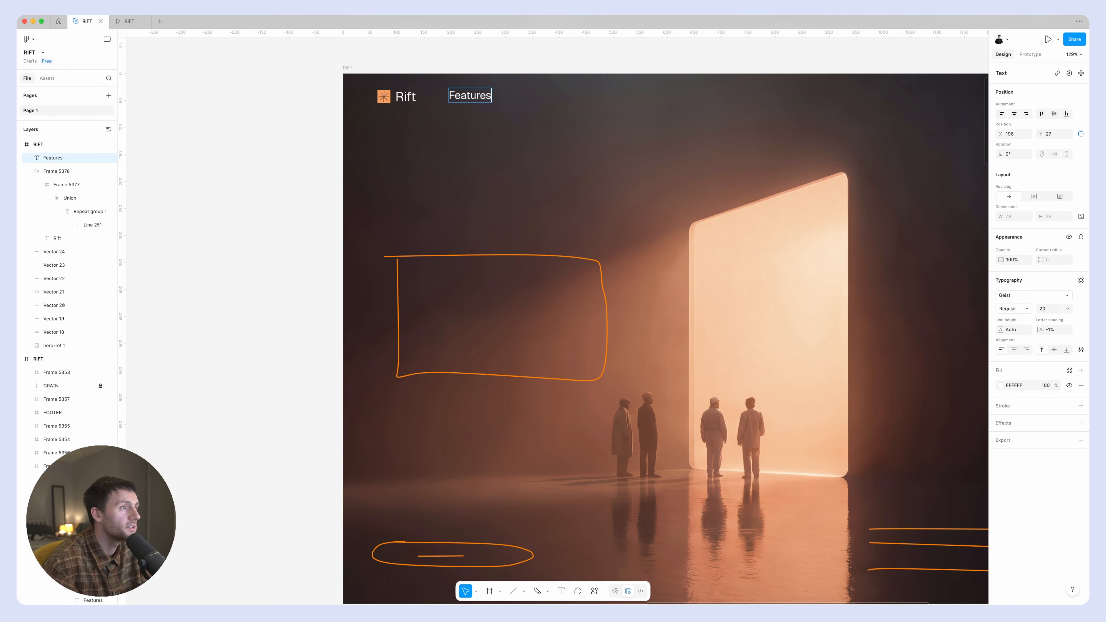
{"action": "key", "text": "Escape"}
Duplicate the Features label twice along the header to add "How it works" and "Pricing" navigation items.
{"action": "key", "text": "super+d"}
{"action": "key", "text": "Return"}
{"action": "type", "text": "How it works"}
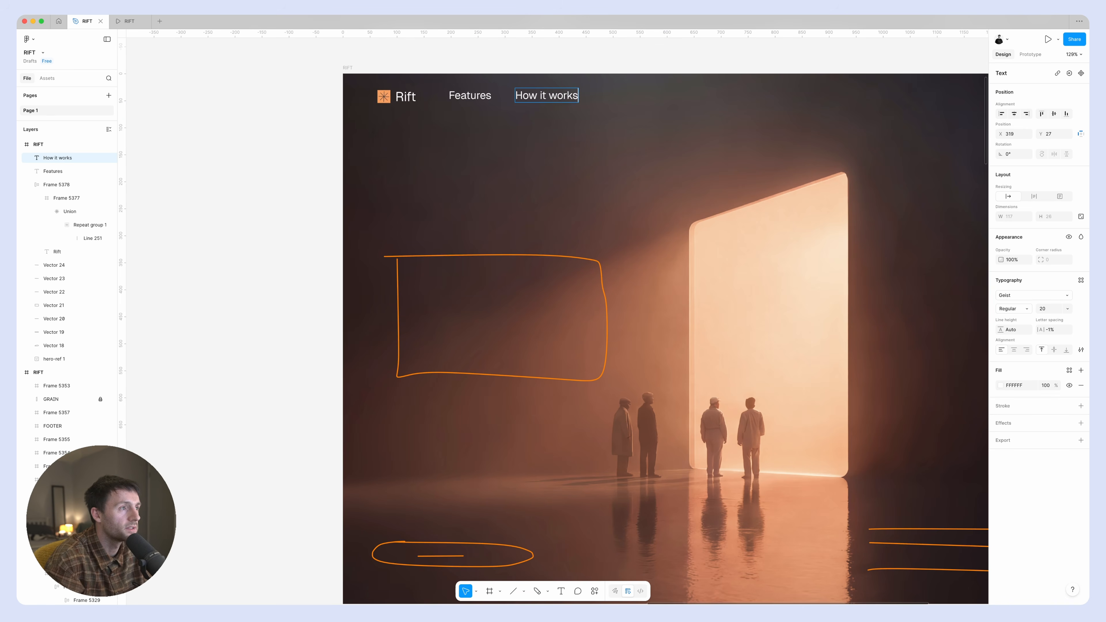
{"action": "key", "text": "Escape"}
{"action": "key", "text": "super+d"}
{"action": "key", "text": "Return"}
{"action": "type", "text": "Pricxing"}
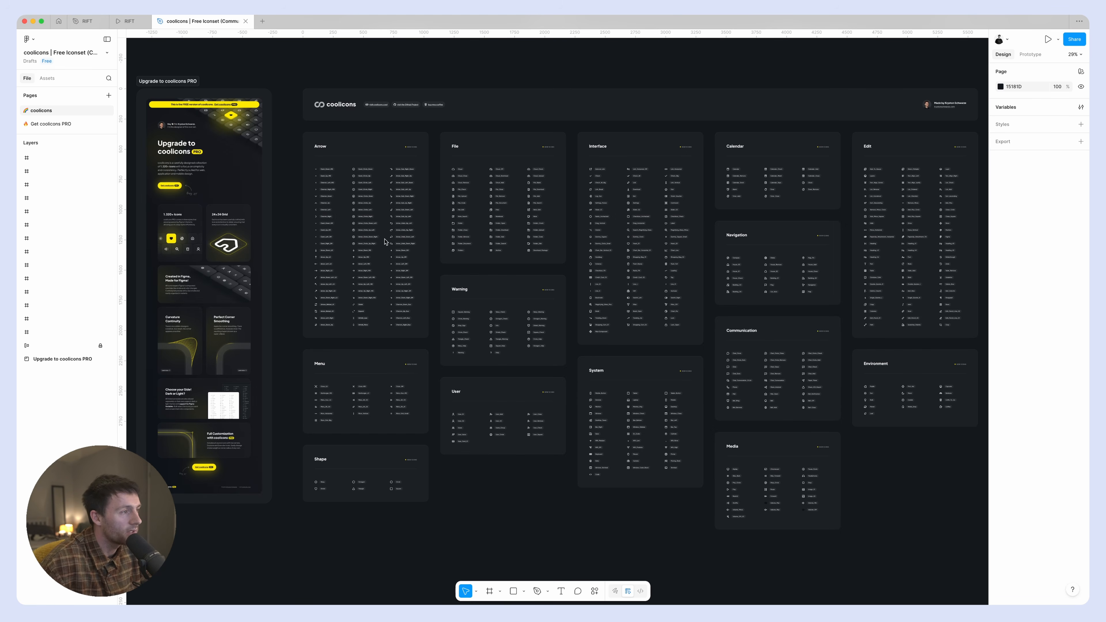
Copy the Caret_Down_MD icon from the Arrow section of the coolicons file.
{"action": "scroll", "coordinate": [317, 293], "scroll_direction": "up", "scroll_amount": 15}
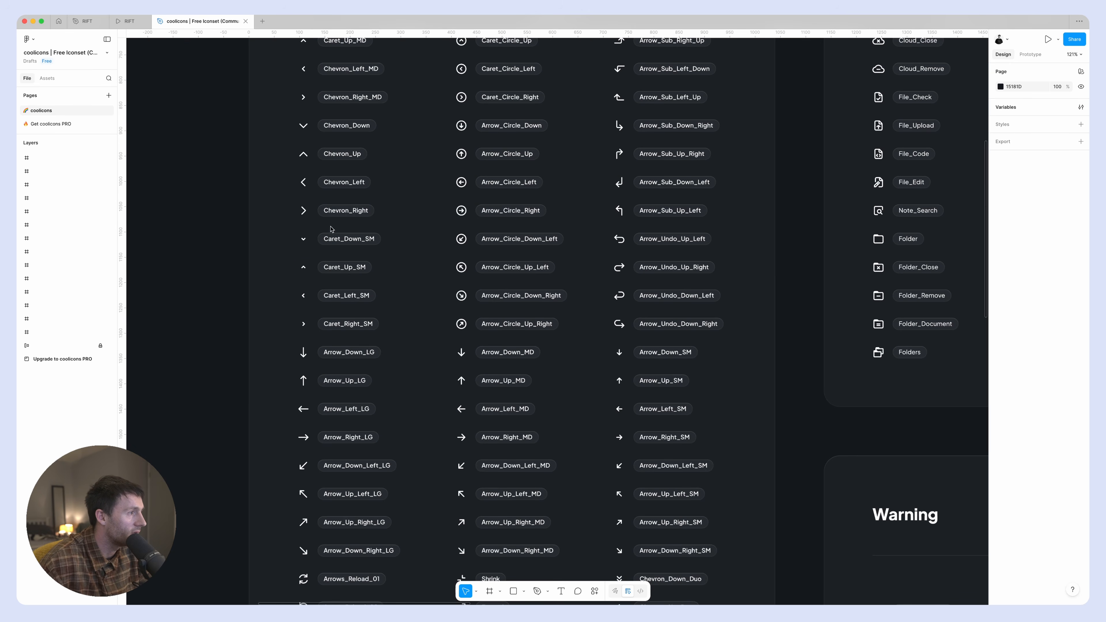
{"action": "scroll", "coordinate": [330, 229], "scroll_direction": "up", "scroll_amount": 5}
{"action": "left_click", "coordinate": [254, 172]}
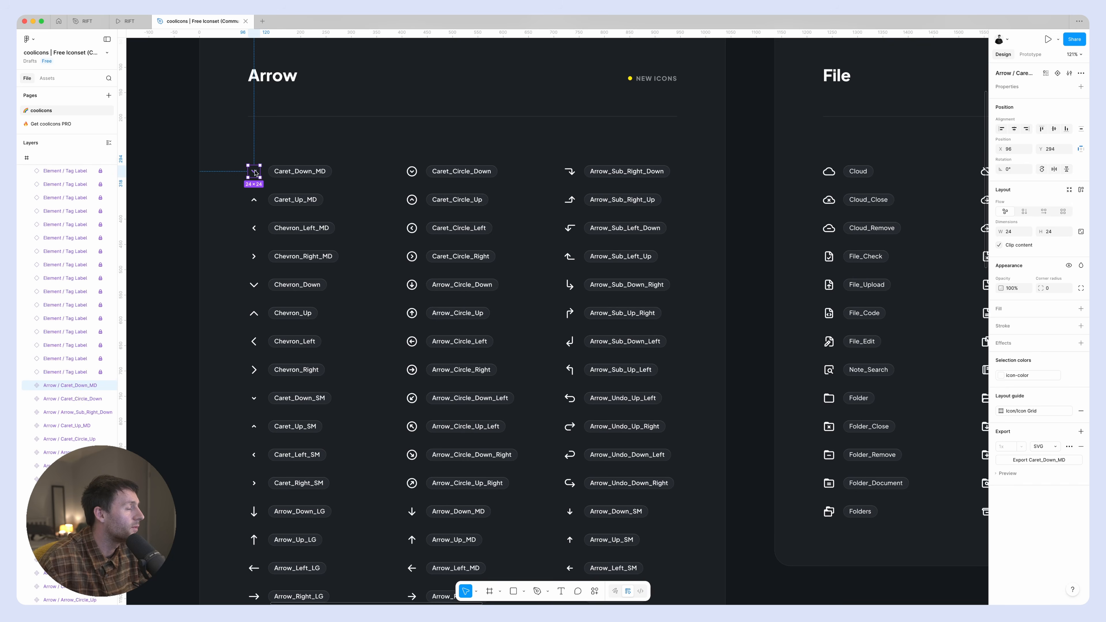
Return to the RIFT design file, paste the caret icon into the hero frame and place it just after the Features label.
{"action": "left_click", "coordinate": [87, 21]}
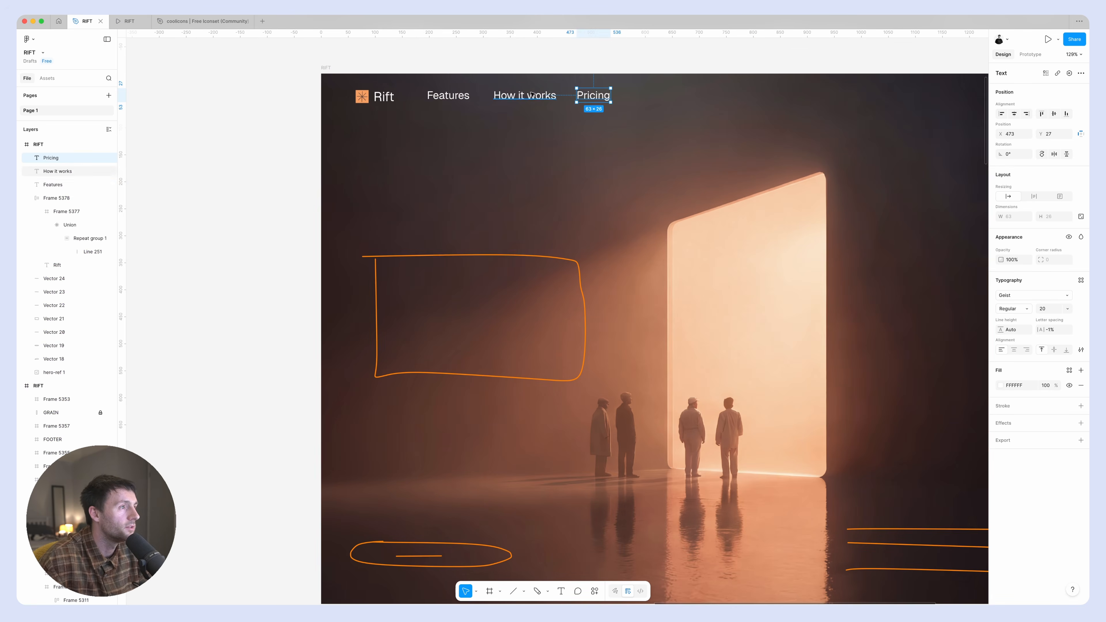
{"action": "left_click", "coordinate": [442, 94]}
{"action": "key", "text": "cmd+v"}
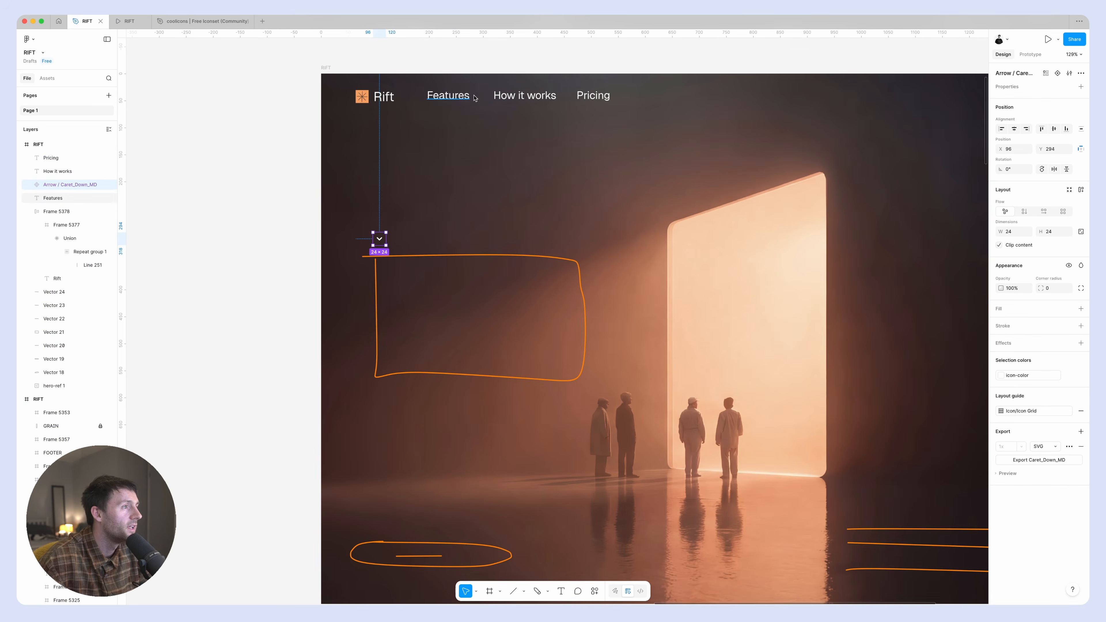
{"action": "left_click_drag", "start_coordinate": [377, 242], "coordinate": [480, 97]}
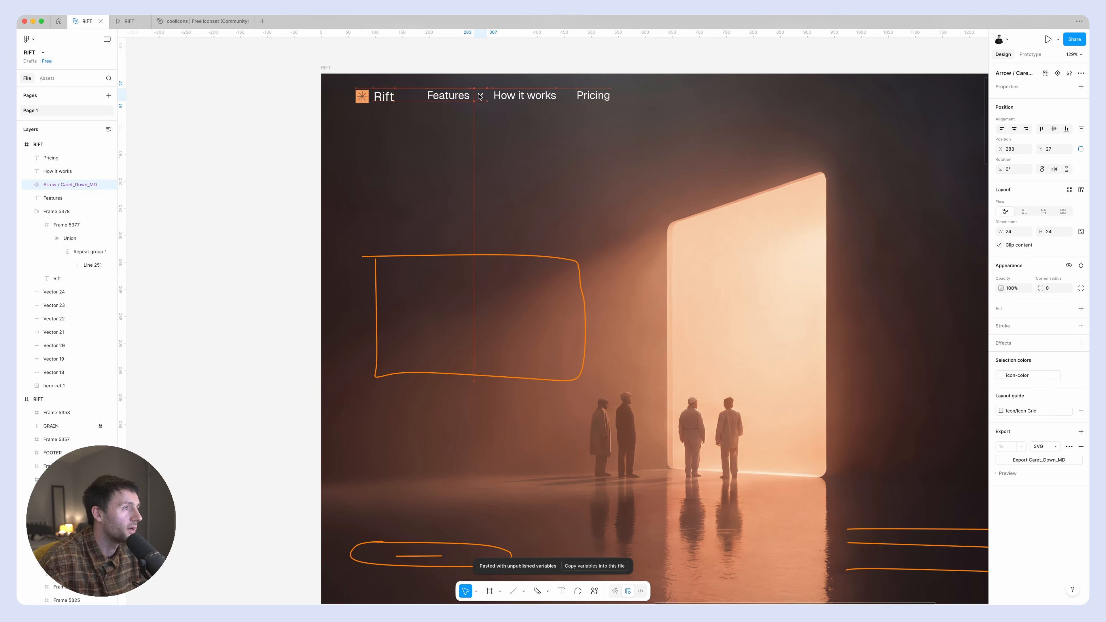
Wrap the Features label and its caret in a horizontal auto layout with left, vertically centered alignment.
{"action": "left_click", "coordinate": [446, 96], "text": "shift"}
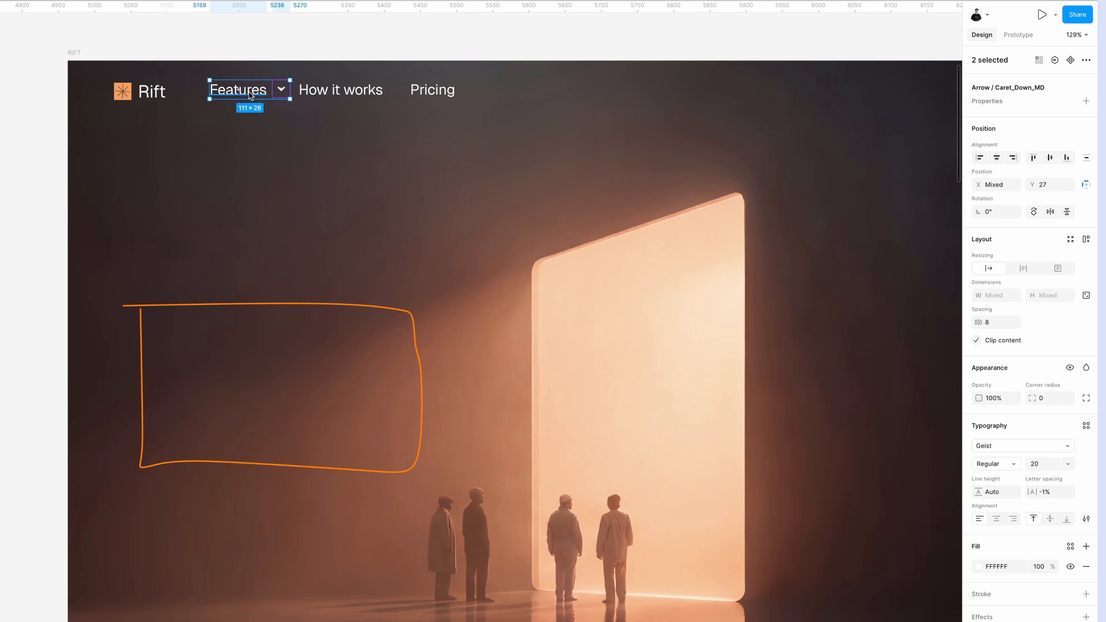
{"action": "key", "text": "shift+a"}
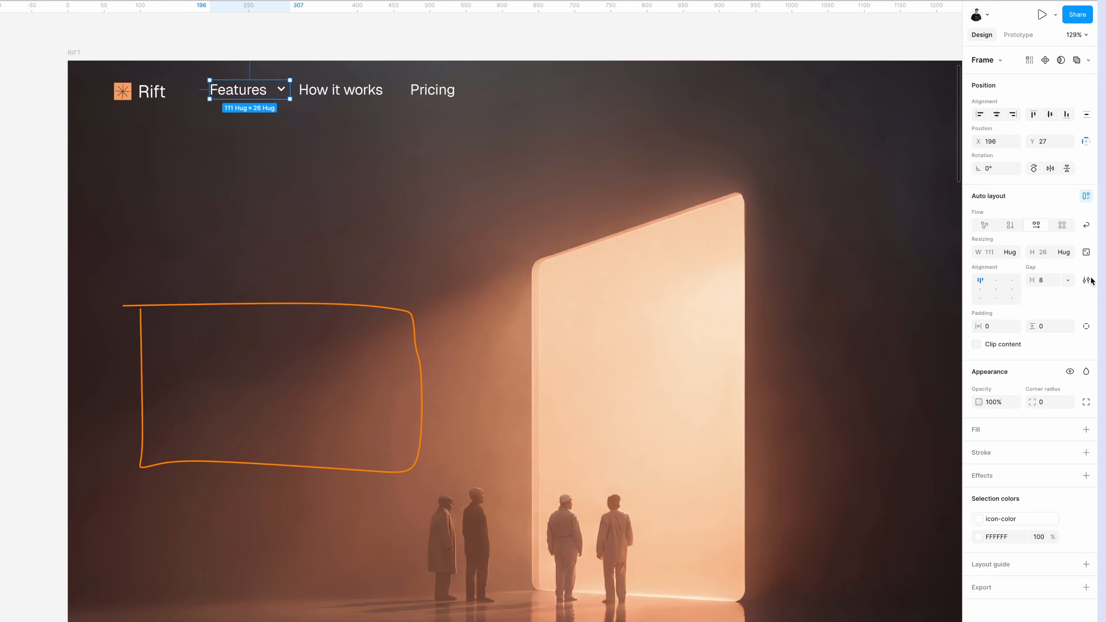
{"action": "left_click", "coordinate": [980, 289]}
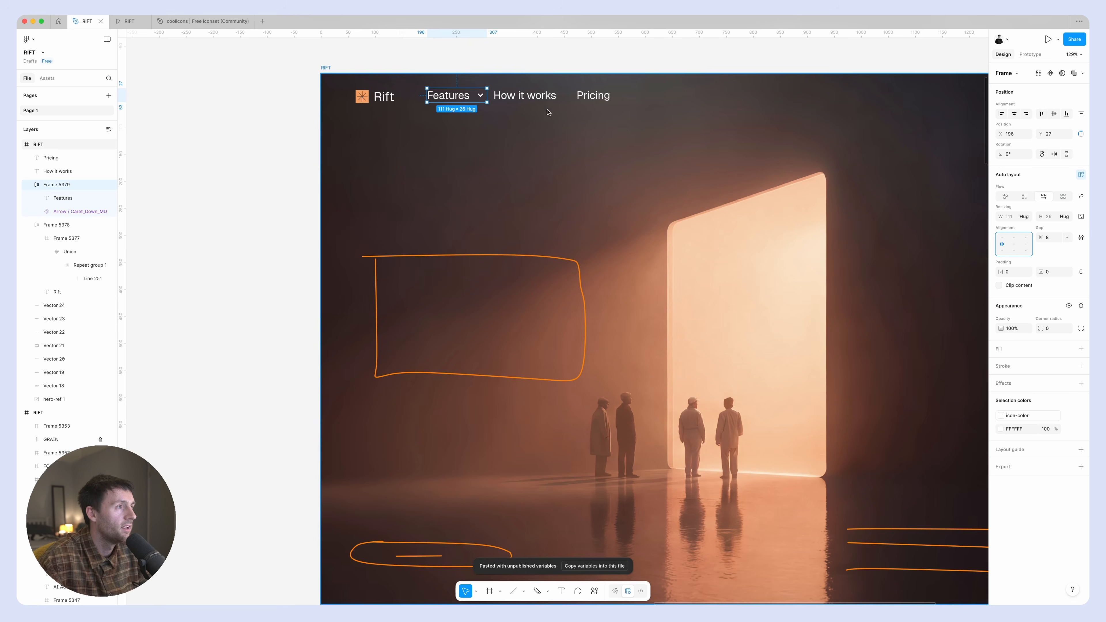
Group the Features frame, "How it works" and "Pricing" into one horizontal auto layout with a gap of 40.
{"action": "left_click", "coordinate": [340, 89]}
{"action": "left_click", "coordinate": [431, 90]}
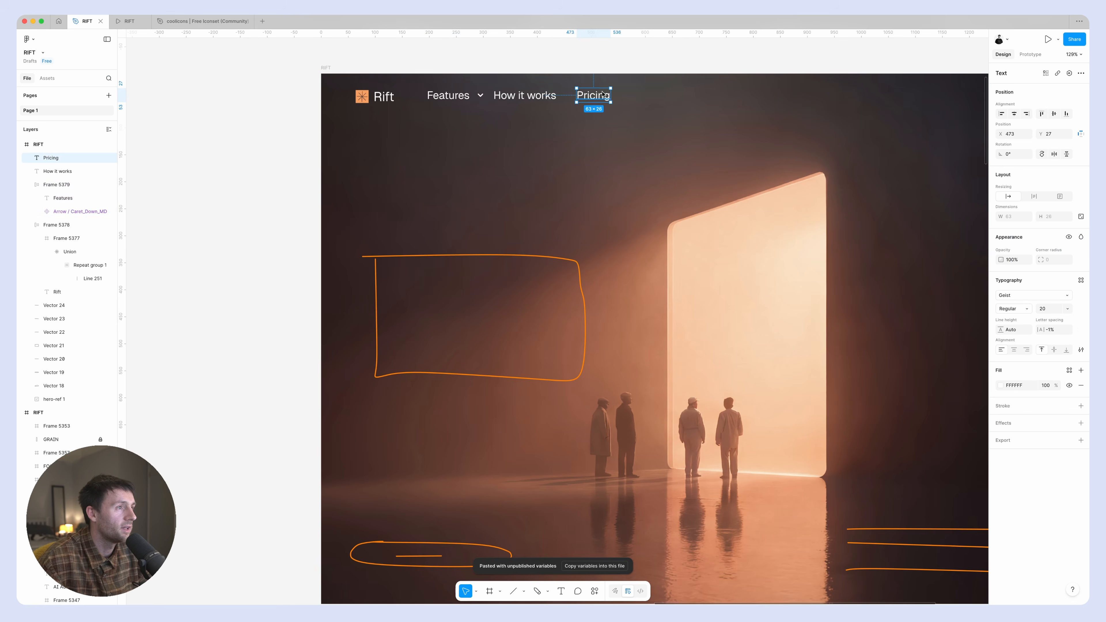
{"action": "left_click", "coordinate": [347, 92], "text": "shift"}
{"action": "left_click", "coordinate": [464, 97], "text": "shift"}
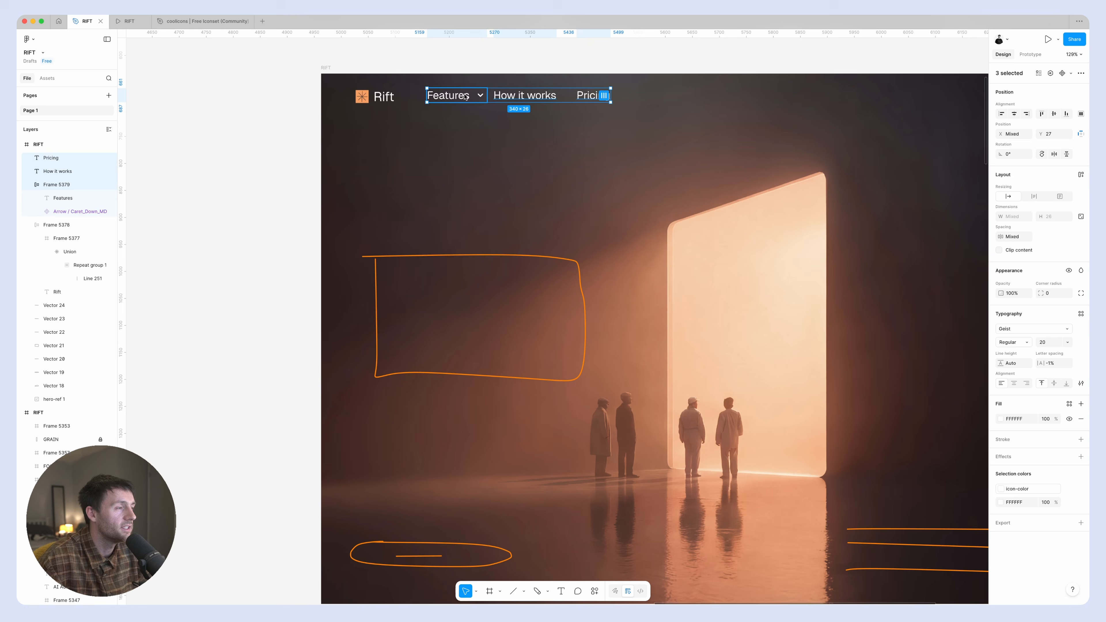
{"action": "key", "text": "shift+a"}
{"action": "left_click", "coordinate": [1059, 237]}
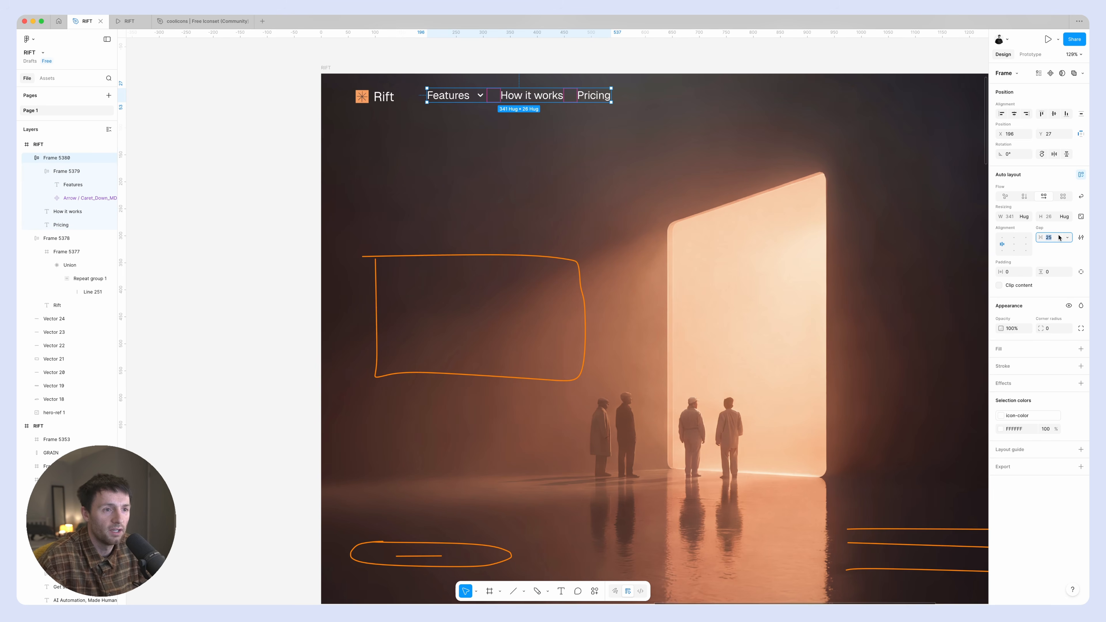
{"action": "type", "text": "32"}
{"action": "key", "text": "Return"}
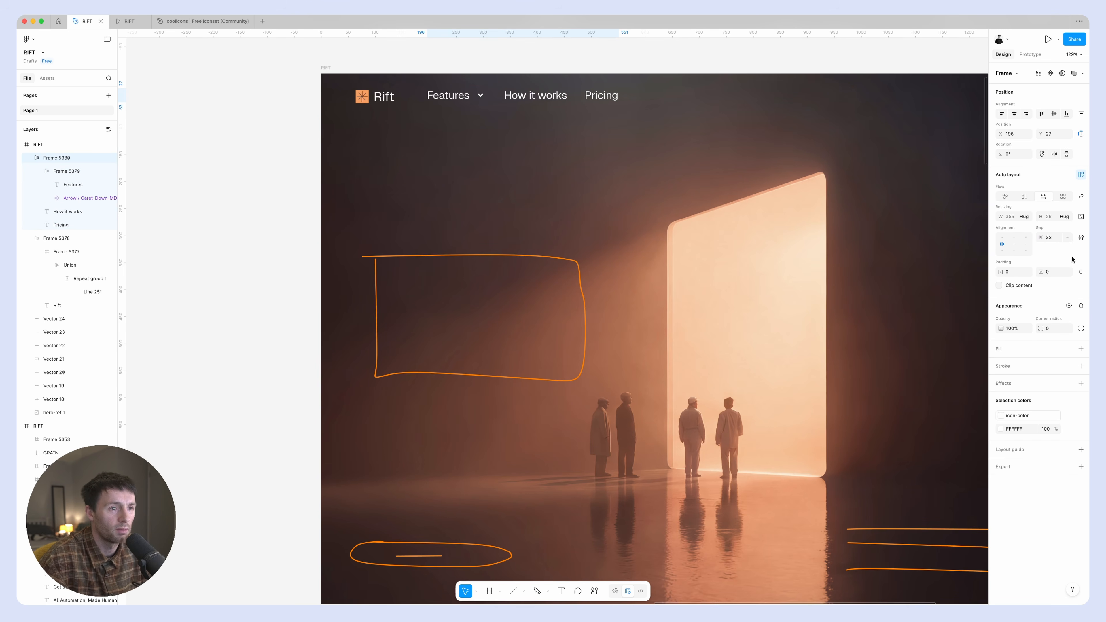
{"action": "left_click", "coordinate": [1058, 242]}
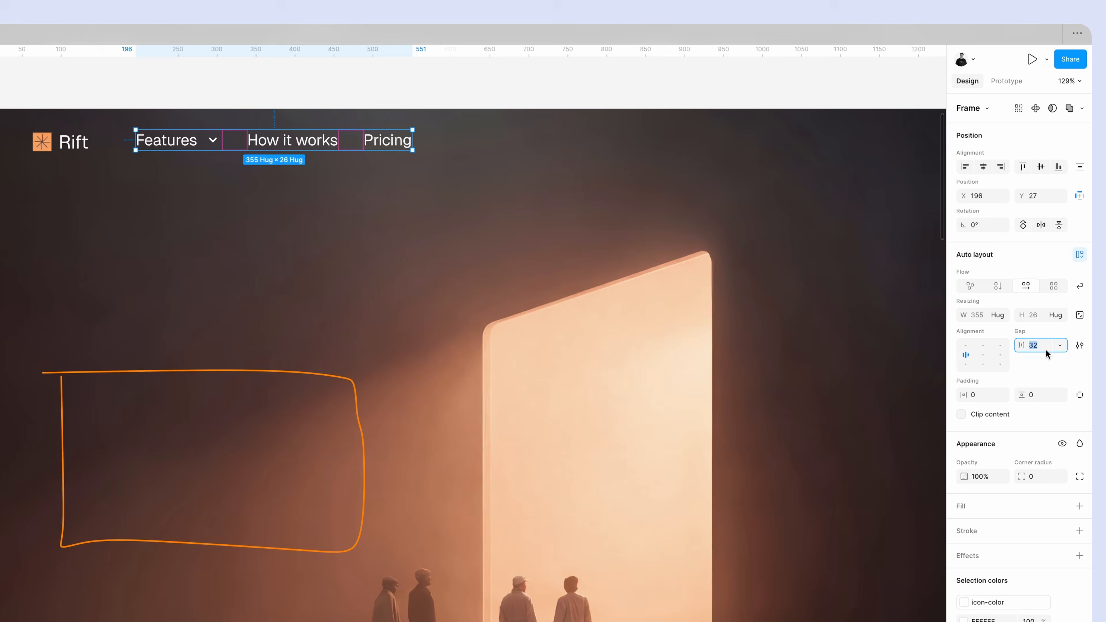
{"action": "type", "text": "40"}
{"action": "key", "text": "Return"}
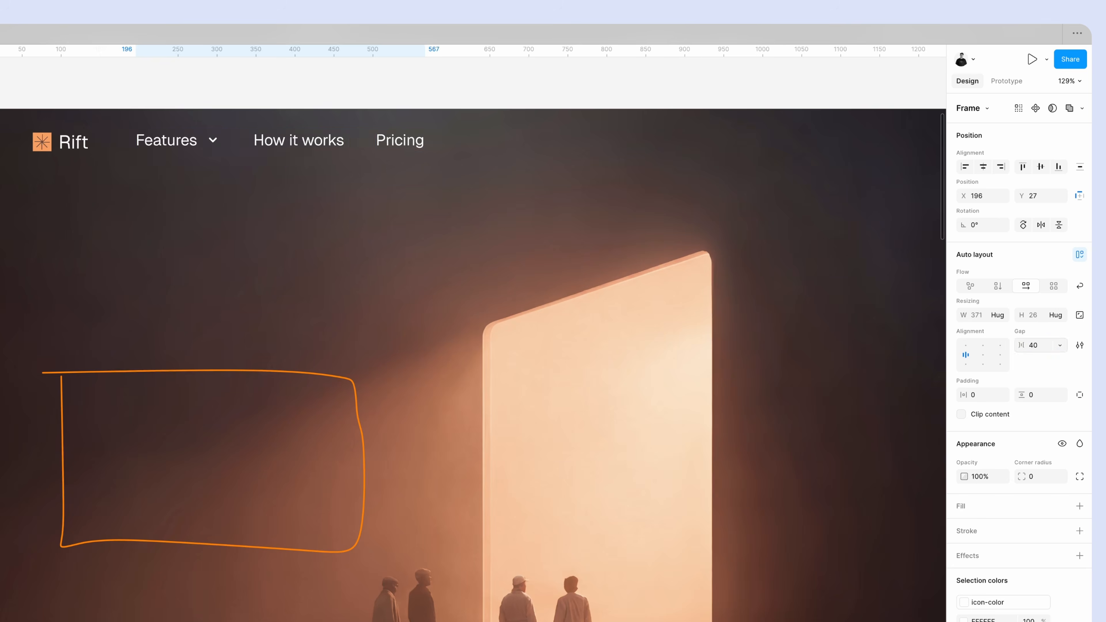
Set the Features, "How it works" and "Pricing" labels to font size 18 and SemiBold weight.
{"action": "left_click", "coordinate": [437, 189], "text": "super"}
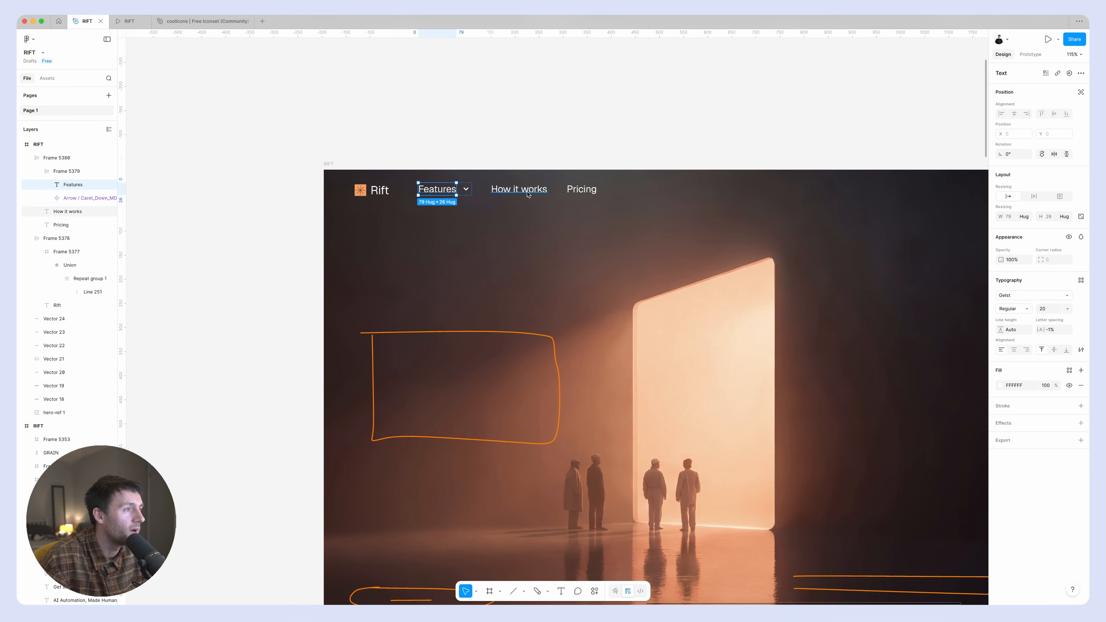
{"action": "left_click", "coordinate": [526, 191], "text": "shift+super"}
{"action": "left_click", "coordinate": [581, 190], "text": "shift+super"}
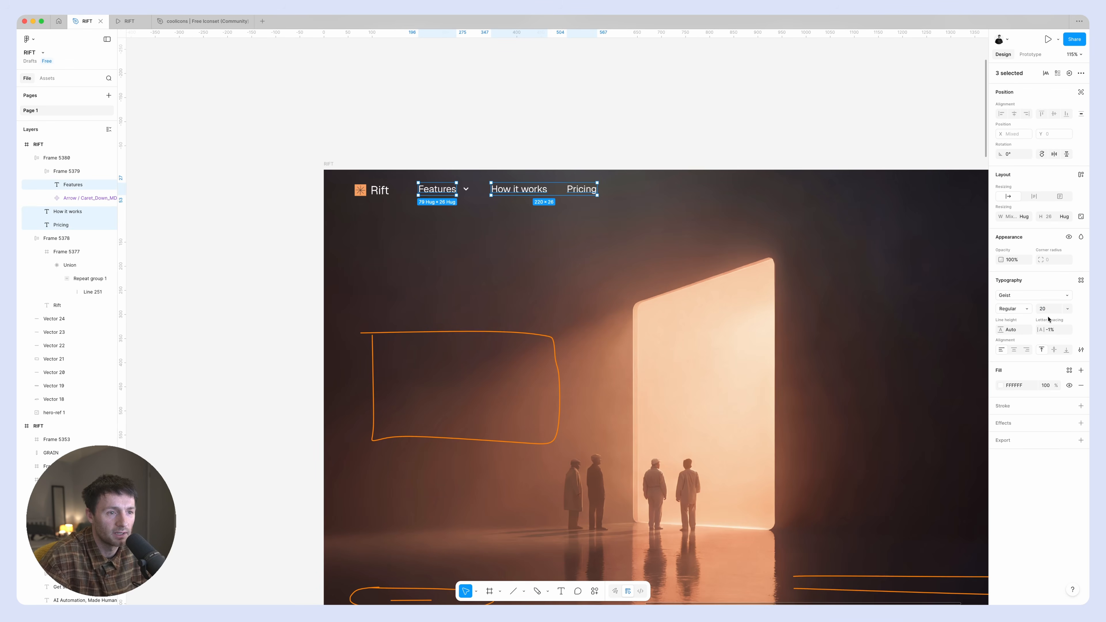
{"action": "type", "text": "18"}
{"action": "key", "text": "Return"}
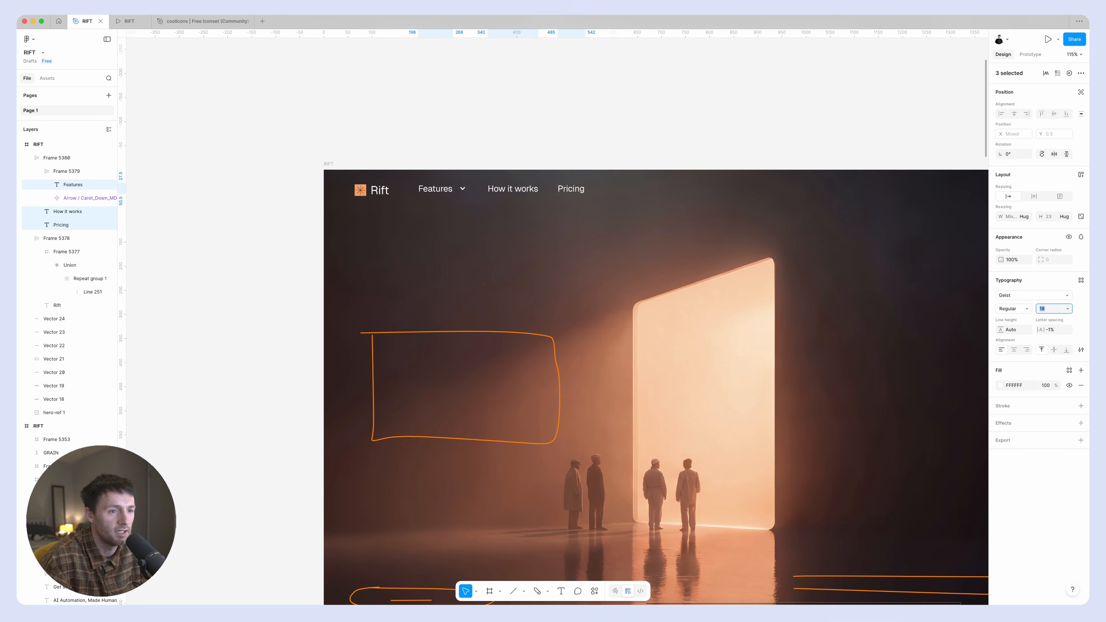
{"action": "left_click", "coordinate": [1028, 309]}
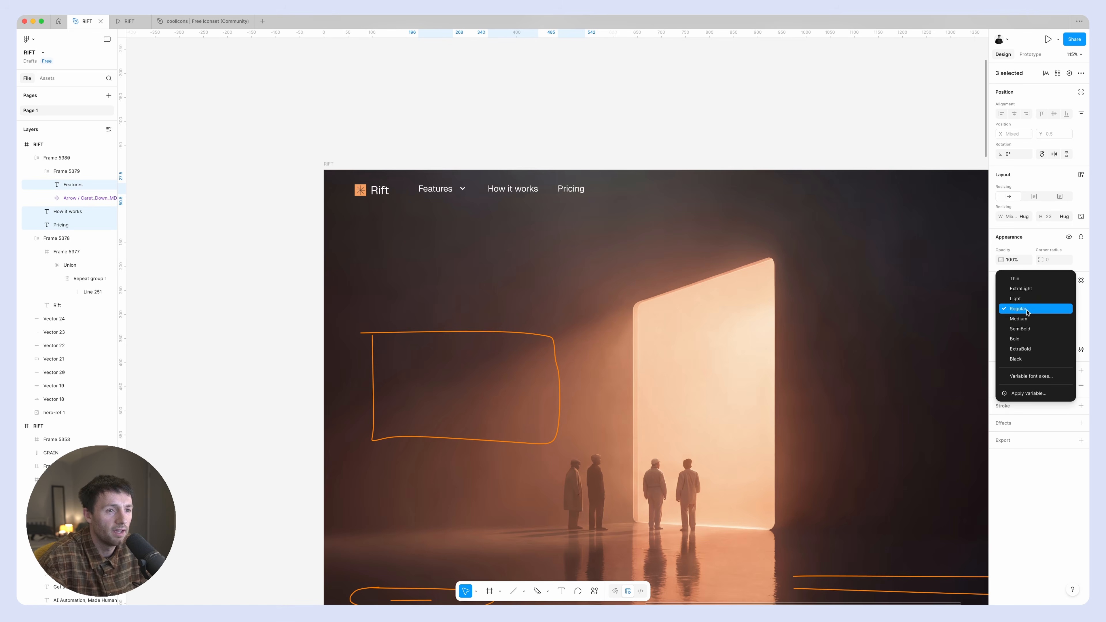
{"action": "left_click", "coordinate": [1025, 328]}
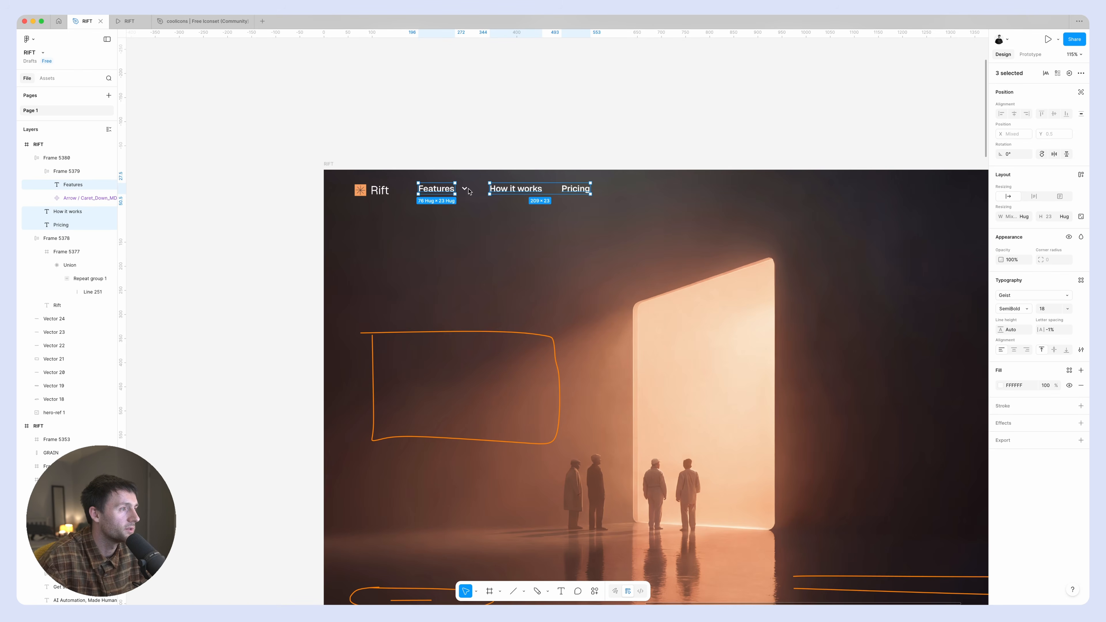
Align the navigation row vertically with the Rift logo and nudge it horizontally to X 200, Y 31.
{"action": "left_click", "coordinate": [467, 189]}
{"action": "left_click", "coordinate": [465, 148]}
{"action": "left_click_drag", "start_coordinate": [487, 189], "coordinate": [487, 191]}
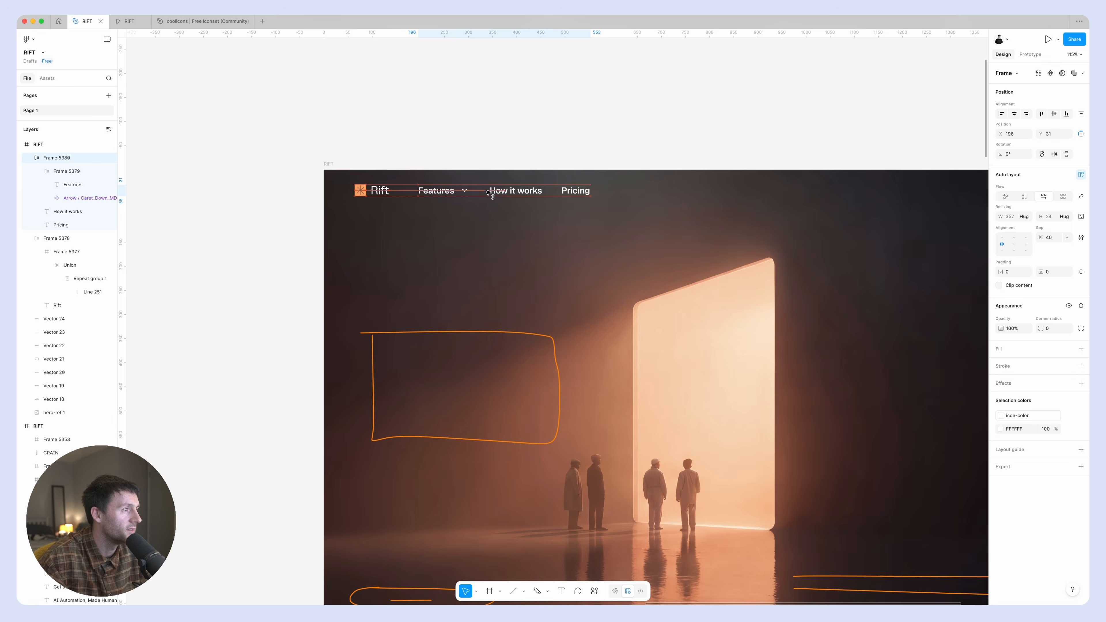
{"action": "scroll", "coordinate": [383, 197], "scroll_direction": "up", "scroll_amount": 5}
{"action": "key", "text": "Right"}
{"action": "key", "text": "Right"}
{"action": "key", "text": "Right"}
{"action": "key", "text": "Right"}
{"action": "key", "text": "Right"}
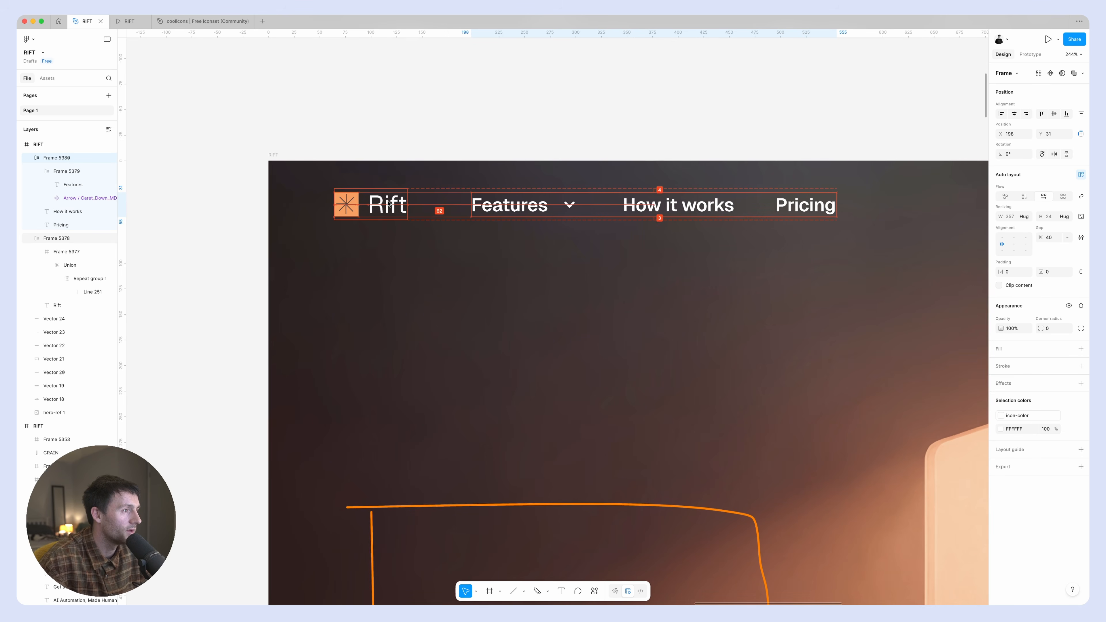
{"action": "key", "text": "Left"}
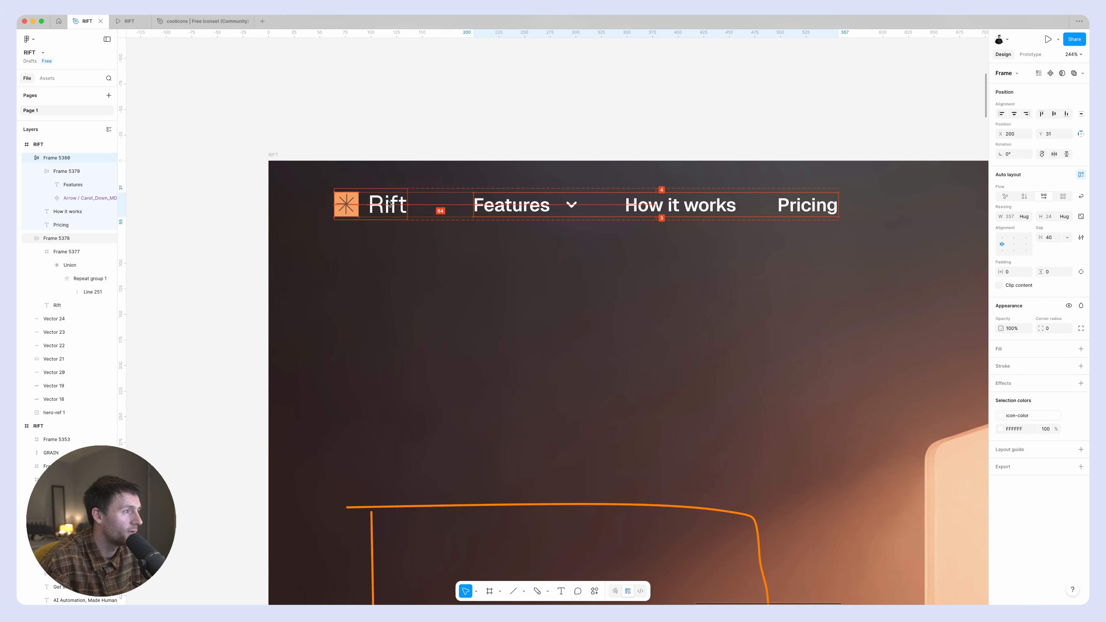
Replace the large sketched box with the copied headline "AI Automation, Made Human." and set its blend mode to Normal.
{"action": "scroll", "coordinate": [511, 220], "scroll_direction": "down", "scroll_amount": 5}
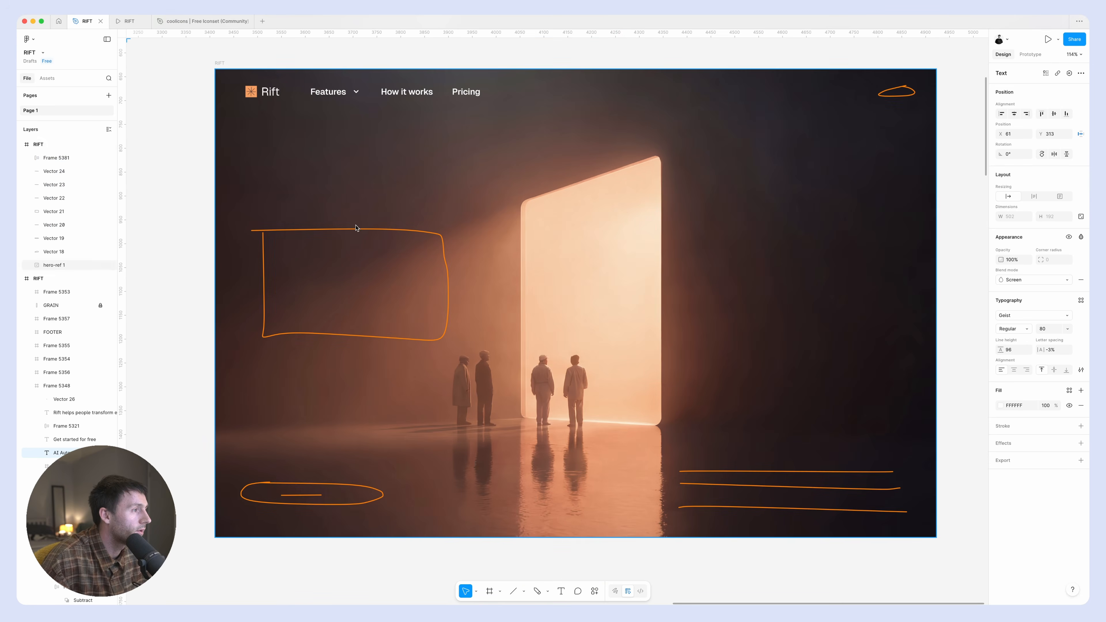
{"action": "left_click", "coordinate": [329, 230]}
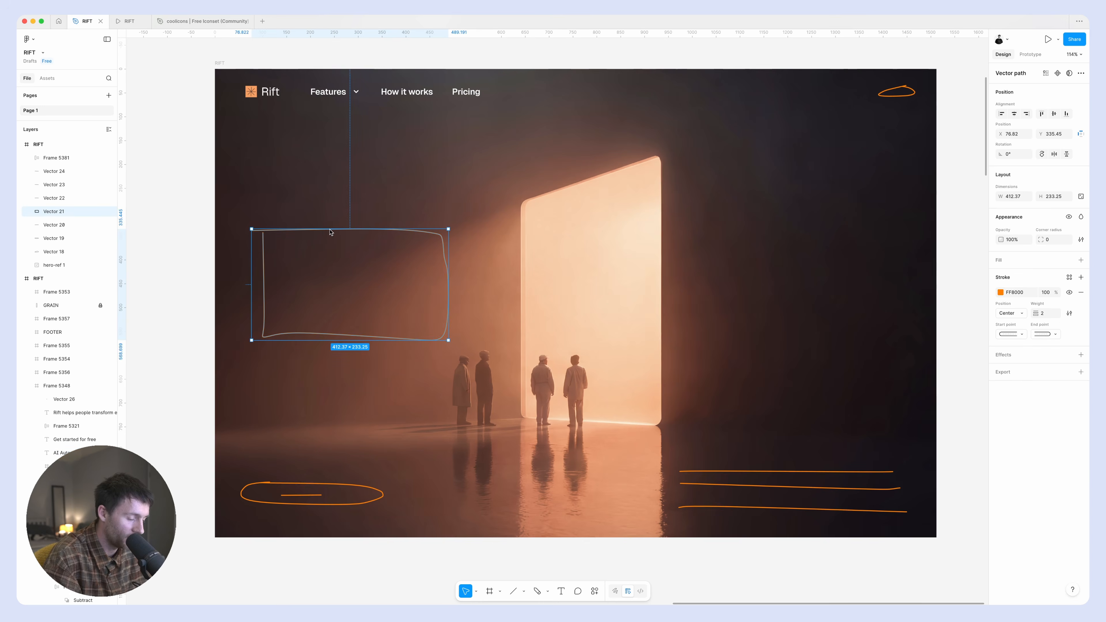
{"action": "key", "text": "Delete"}
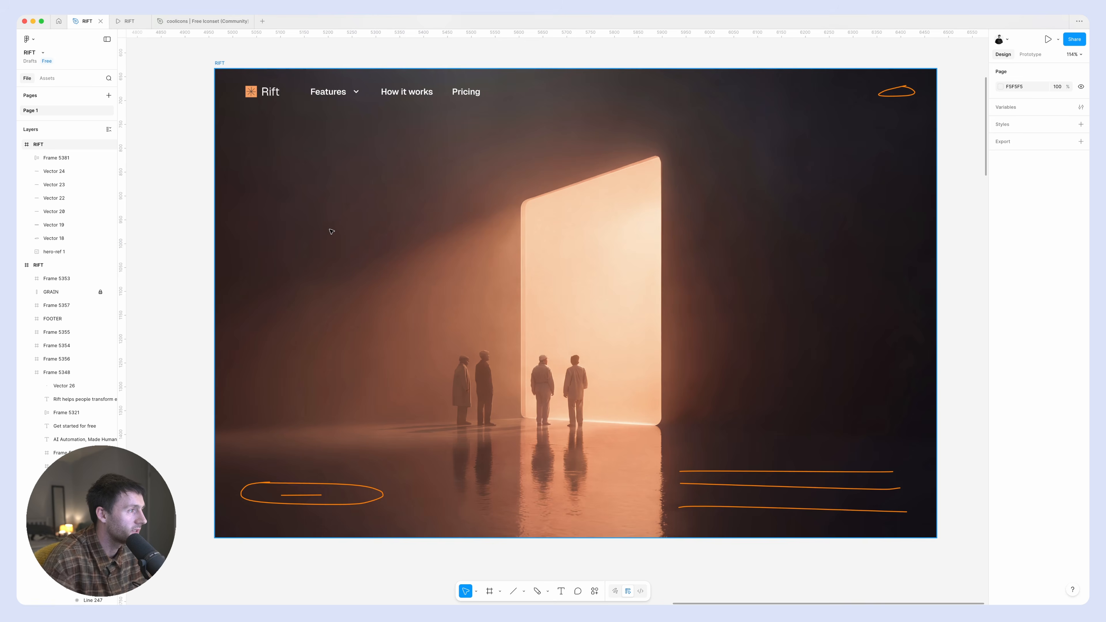
{"action": "key", "text": "ctrl+v"}
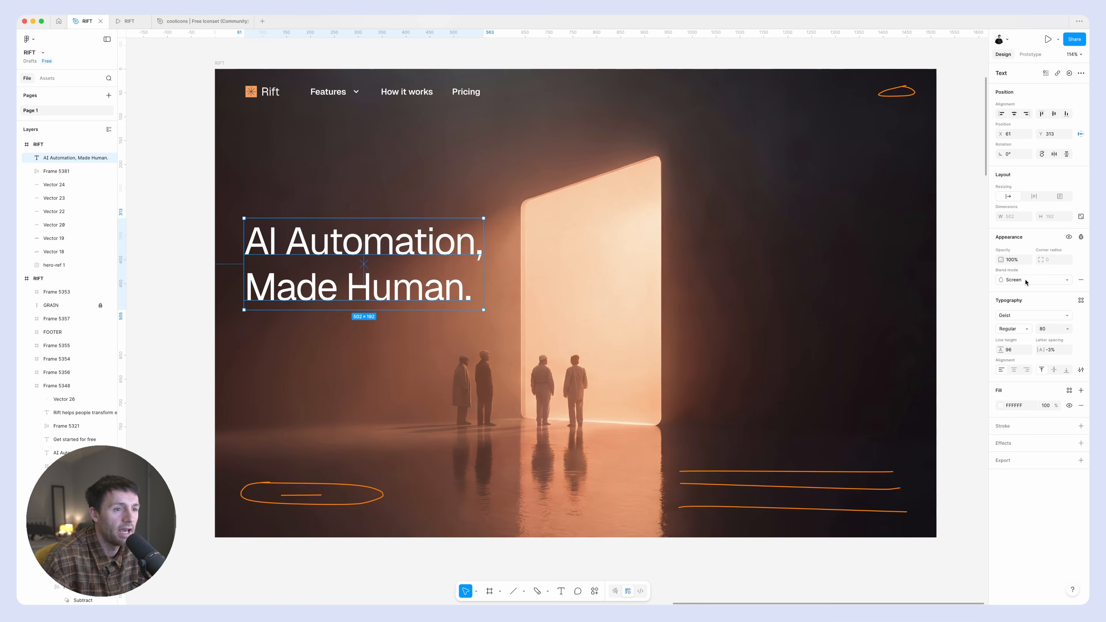
{"action": "left_click", "coordinate": [1006, 274]}
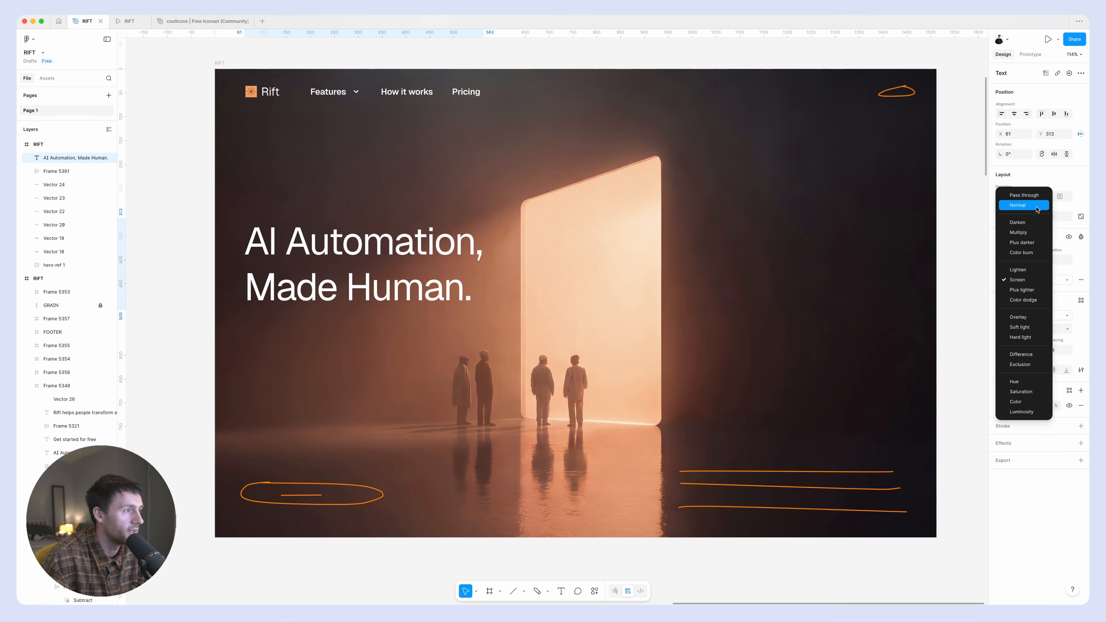
{"action": "left_click", "coordinate": [1018, 204]}
Recolor the headline's second line, "Made Human.", with the orange sampled from the logo square.
{"action": "triple_click", "coordinate": [391, 291]}
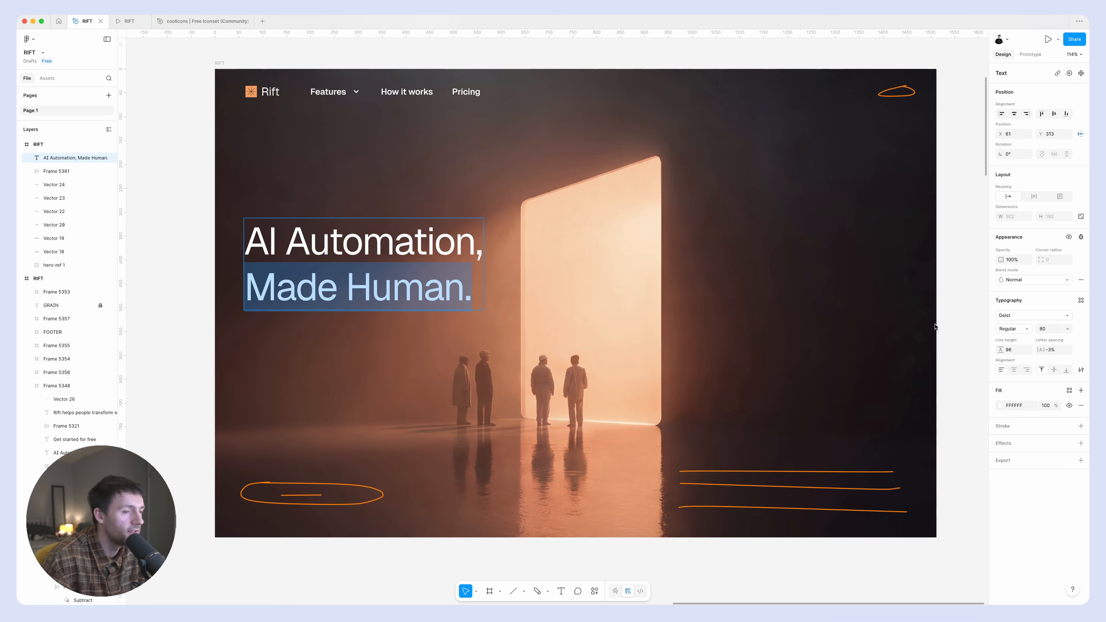
{"action": "left_click", "coordinate": [1000, 405]}
{"action": "left_click", "coordinate": [899, 515]}
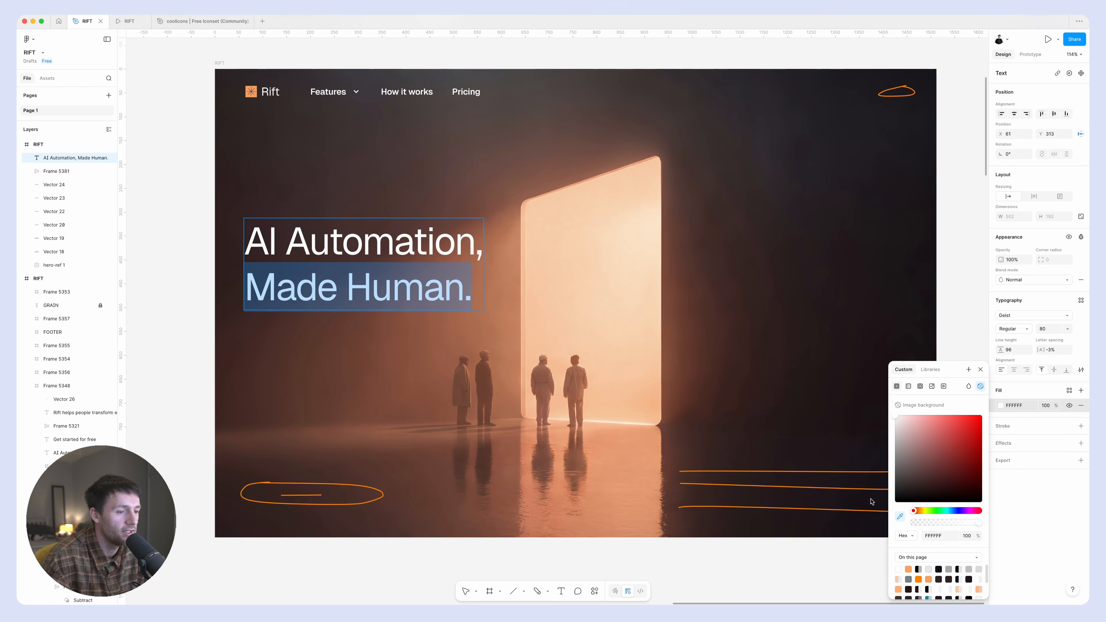
{"action": "left_click", "coordinate": [257, 89]}
{"action": "left_click", "coordinate": [186, 153]}
{"action": "left_click", "coordinate": [185, 153]}
{"action": "scroll", "coordinate": [186, 153], "scroll_direction": "left", "scroll_amount": 1}
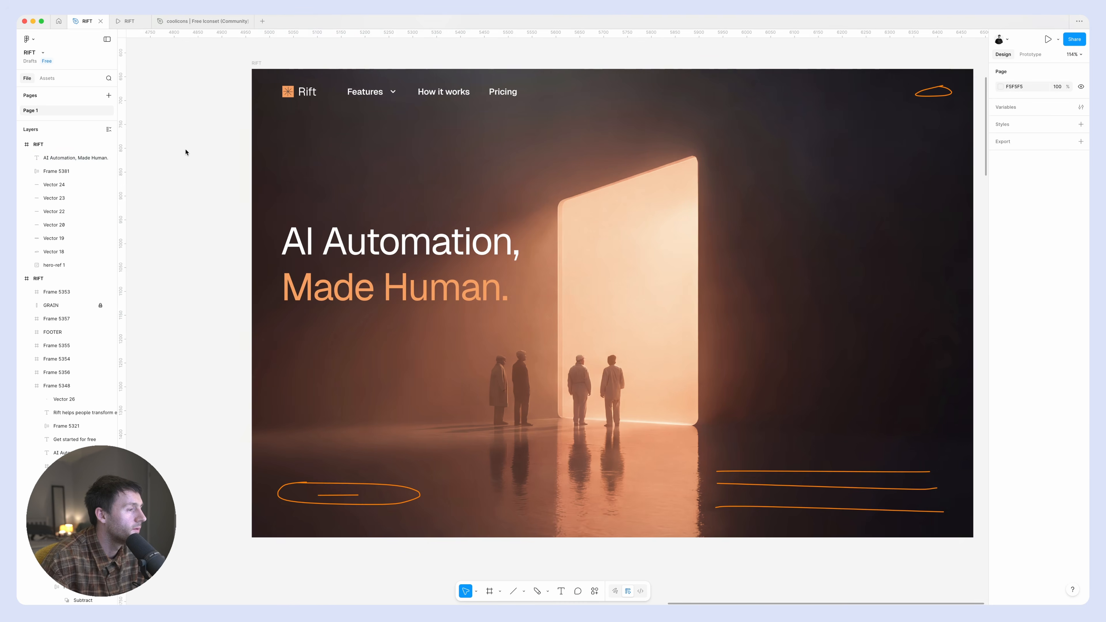
Replace the three sketched lines with the paragraph "Rift helps people transform everyday workflows into intelligent, intuitive experiences that just make sense.".
{"action": "left_click", "coordinate": [421, 261]}
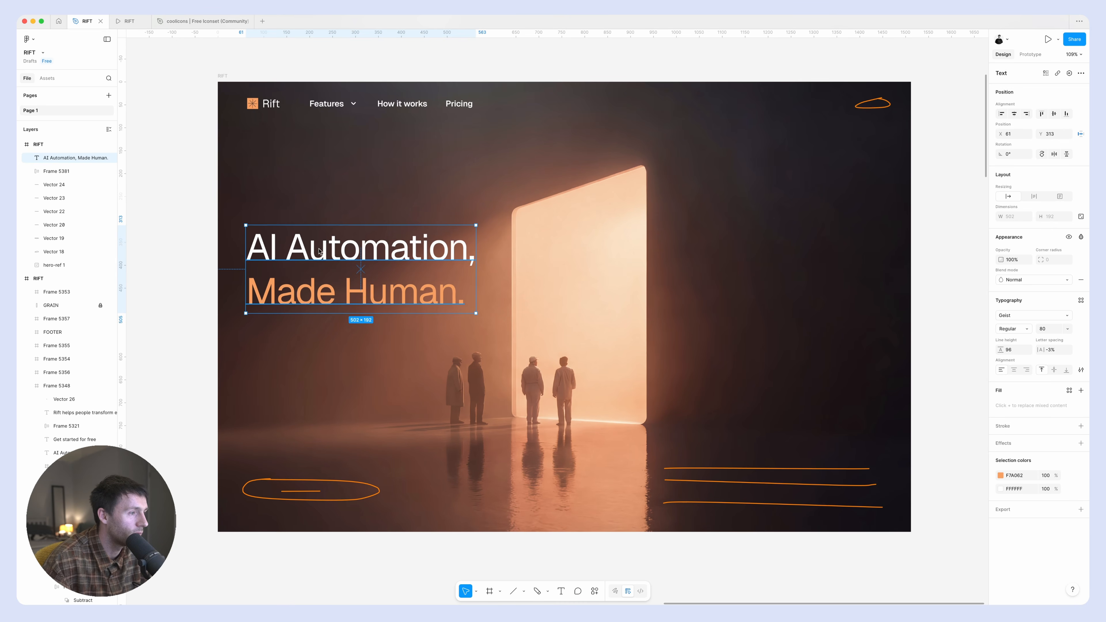
{"action": "left_click_drag", "start_coordinate": [319, 252], "coordinate": [729, 416]}
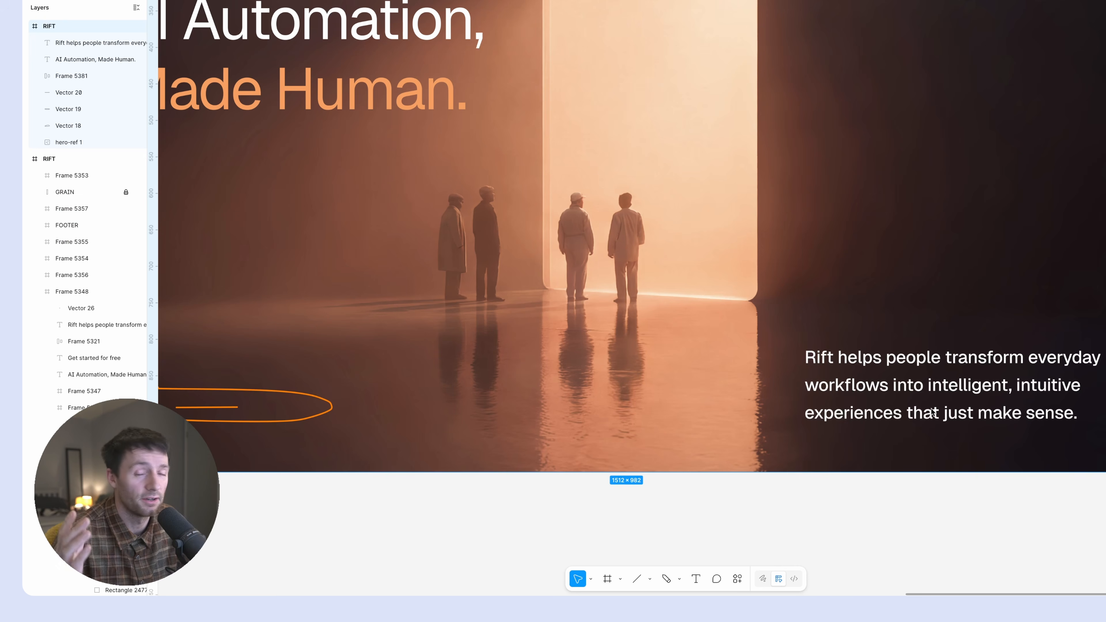
{"action": "scroll", "coordinate": [932, 413], "scroll_direction": "up", "scroll_amount": 2}
{"action": "scroll", "coordinate": [933, 413], "scroll_direction": "right", "scroll_amount": 2}
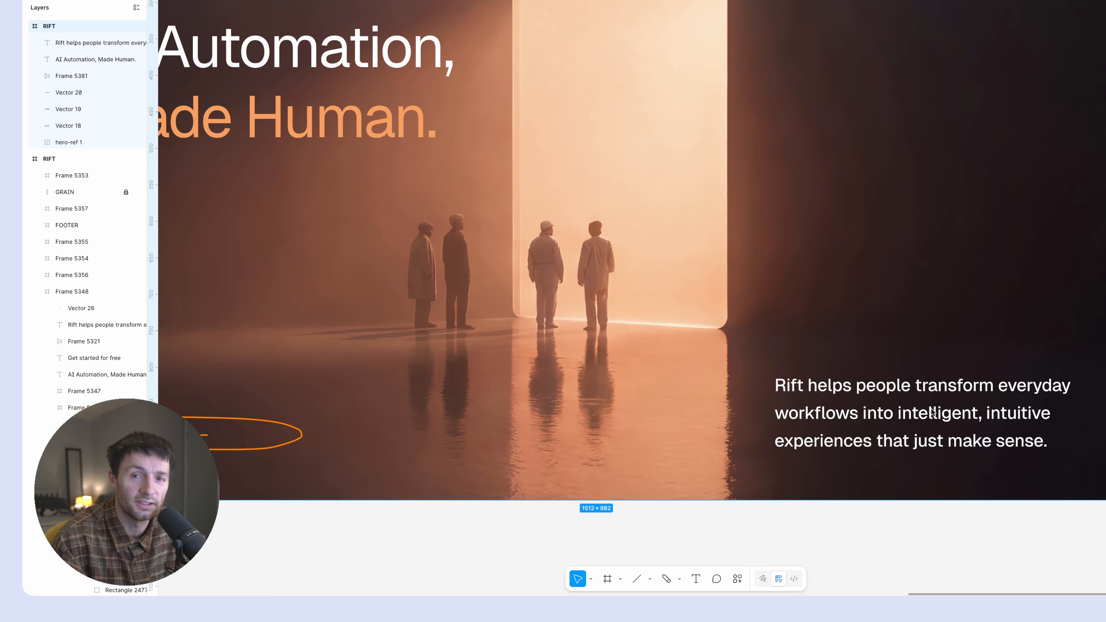
{"action": "scroll", "coordinate": [933, 413], "scroll_direction": "up", "scroll_amount": 2}
{"action": "scroll", "coordinate": [933, 412], "scroll_direction": "left", "scroll_amount": 2}
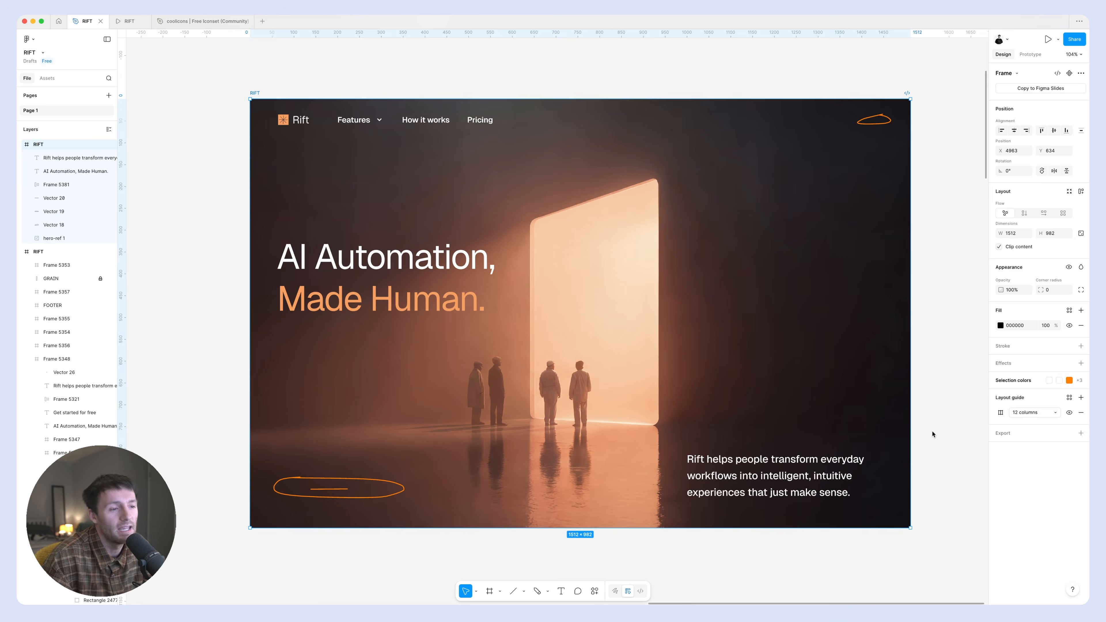
{"action": "left_click", "coordinate": [933, 434]}
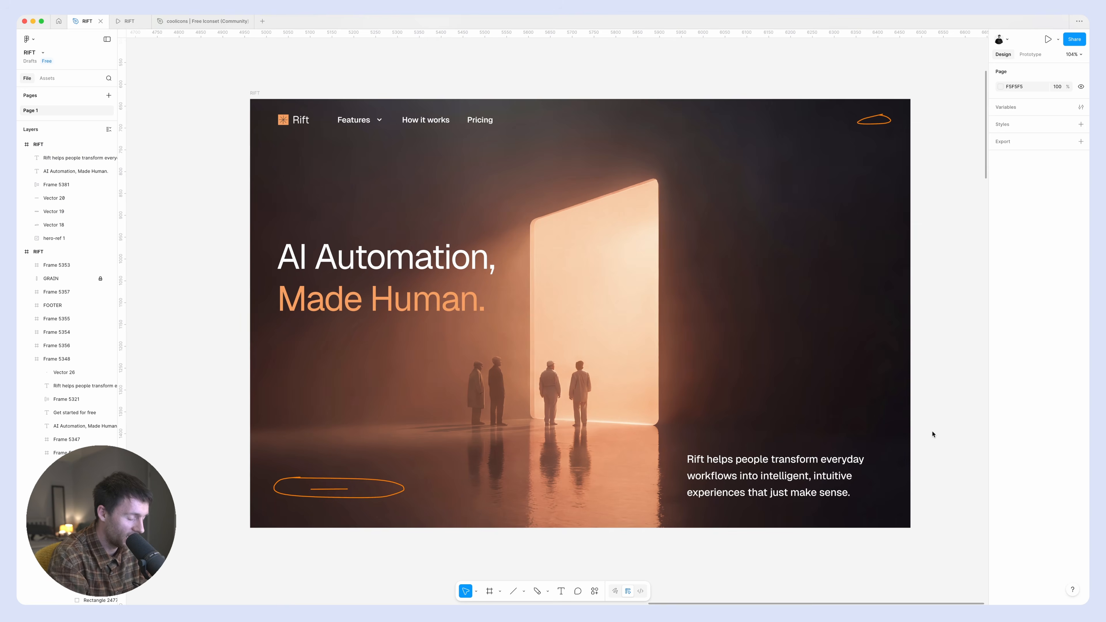
Show the column guides to check the description paragraph's placement, and hide them again.
{"action": "key", "text": "ctrl+g"}
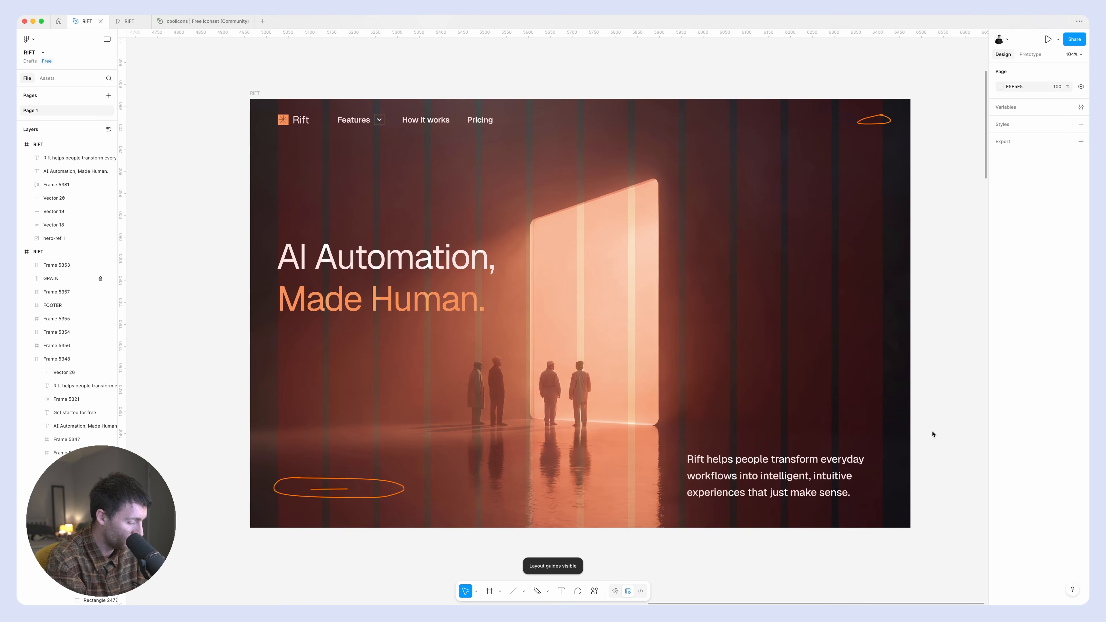
{"action": "left_click", "coordinate": [744, 476]}
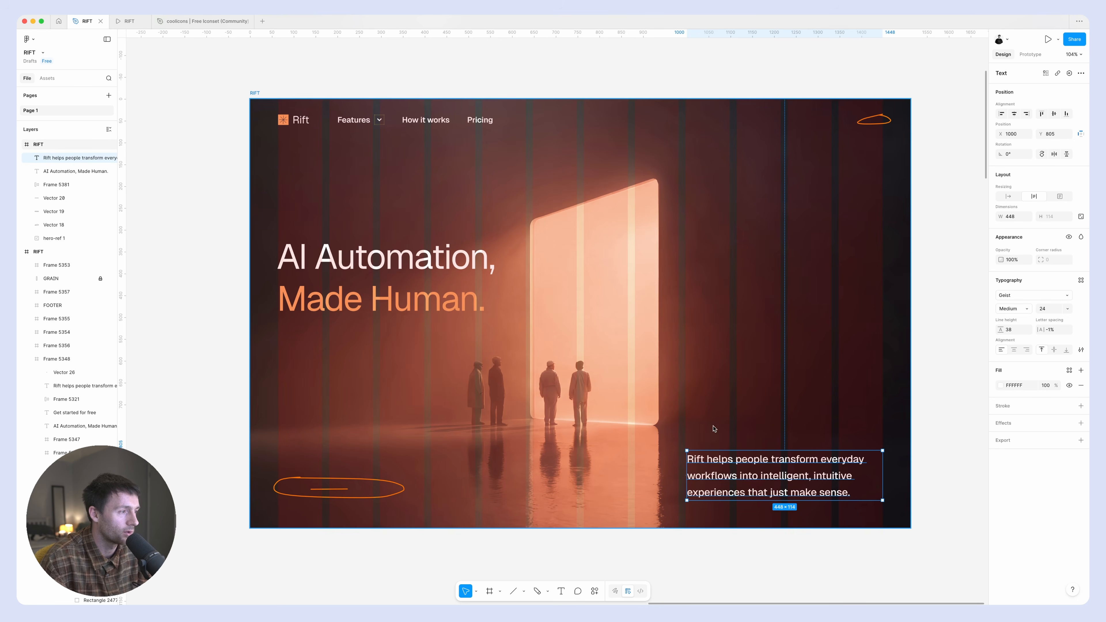
{"action": "key", "text": "ctrl+g"}
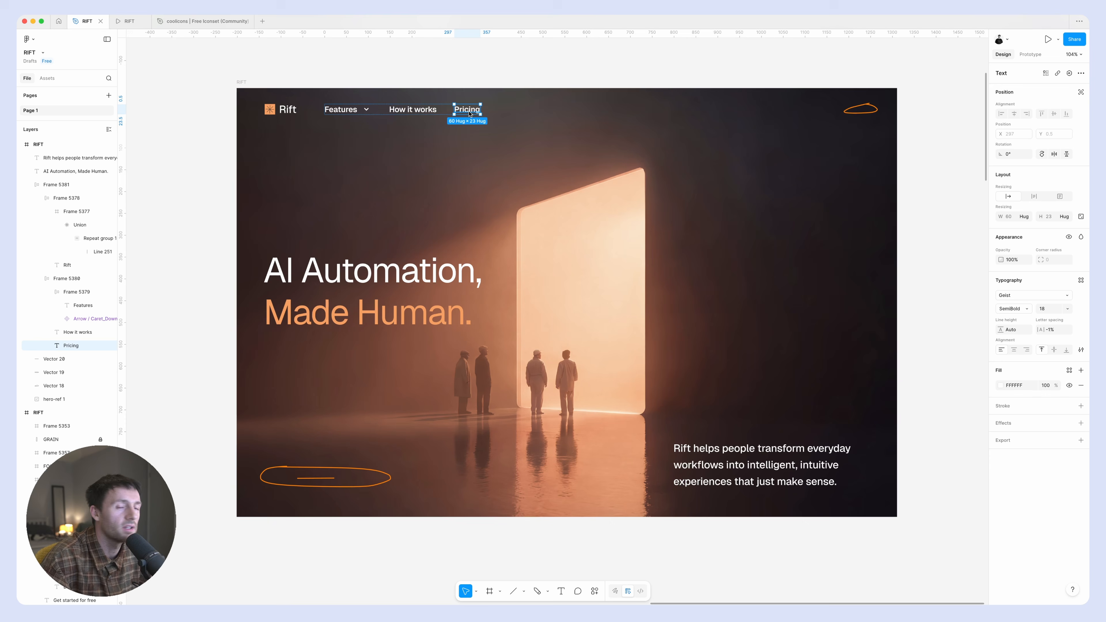
Duplicate the Pricing label toward the sketched oval in the header and change the copy's text to "Get App".
{"action": "scroll", "coordinate": [468, 112], "scroll_direction": "left", "scroll_amount": 2}
{"action": "left_click_drag", "start_coordinate": [474, 116], "coordinate": [735, 115]}
{"action": "double_click", "coordinate": [736, 116]}
{"action": "type", "text": "Get"}
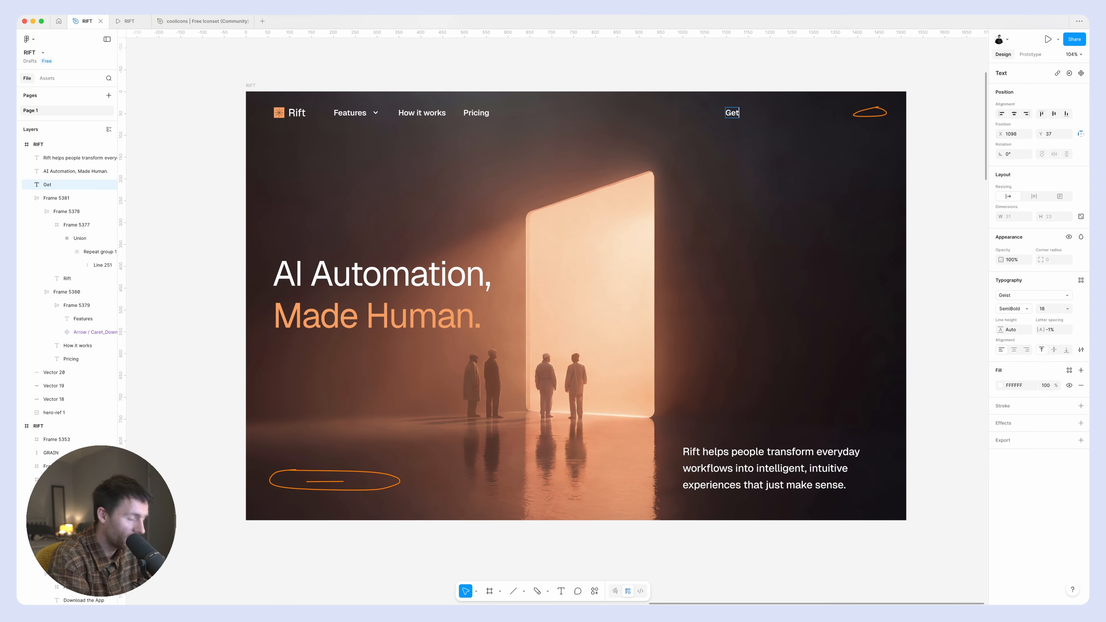
{"action": "type", "text": " App"}
{"action": "key", "text": "Escape"}
{"action": "key", "text": "Escape"}
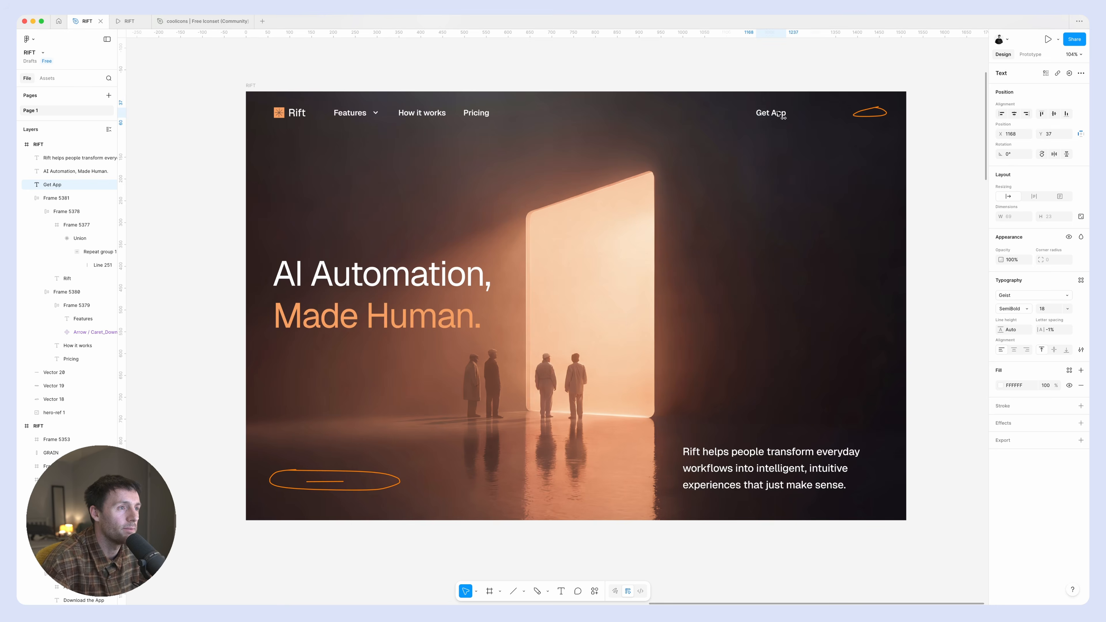
Paste the white Apple icon into the hero frame and place it just before the "Get App" label.
{"action": "key", "text": "shift+2"}
{"action": "key", "text": "super+v"}
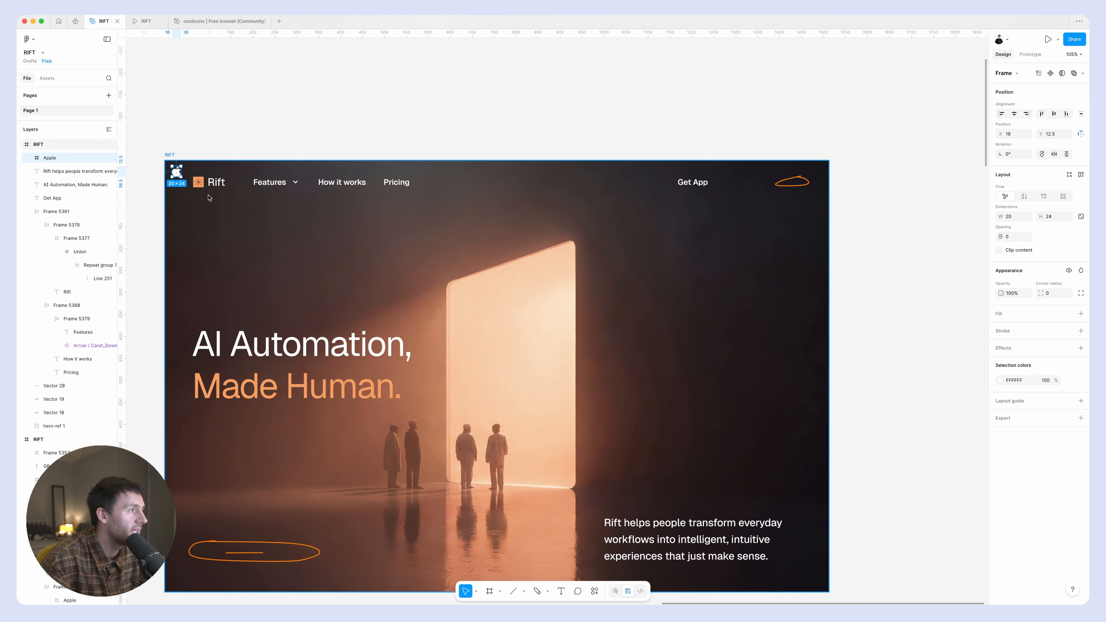
{"action": "left_click_drag", "start_coordinate": [176, 173], "coordinate": [650, 183]}
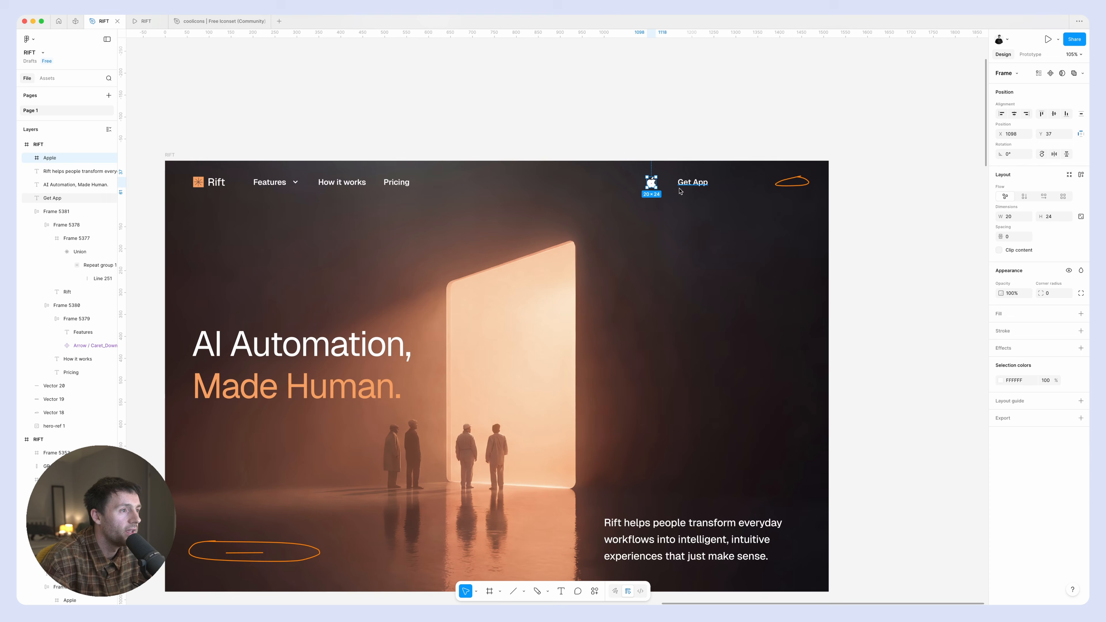
Wrap the Apple icon and "Get App" label in a horizontal auto layout with a gap of 12.
{"action": "left_click", "coordinate": [696, 185], "text": "shift"}
{"action": "key", "text": "shift+a"}
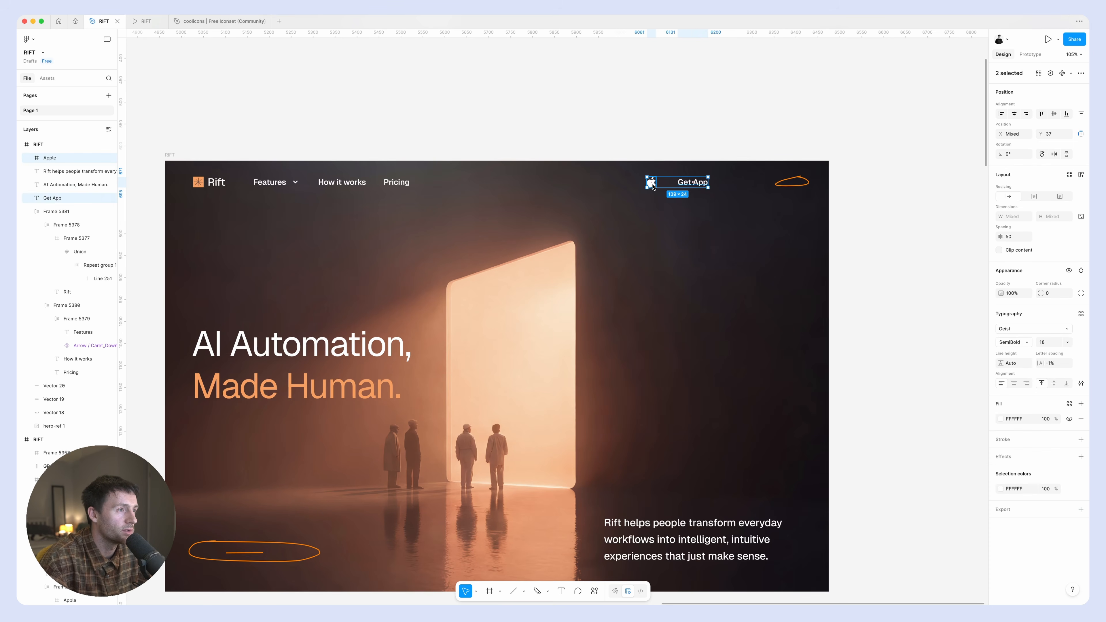
{"action": "left_click", "coordinate": [1056, 241]}
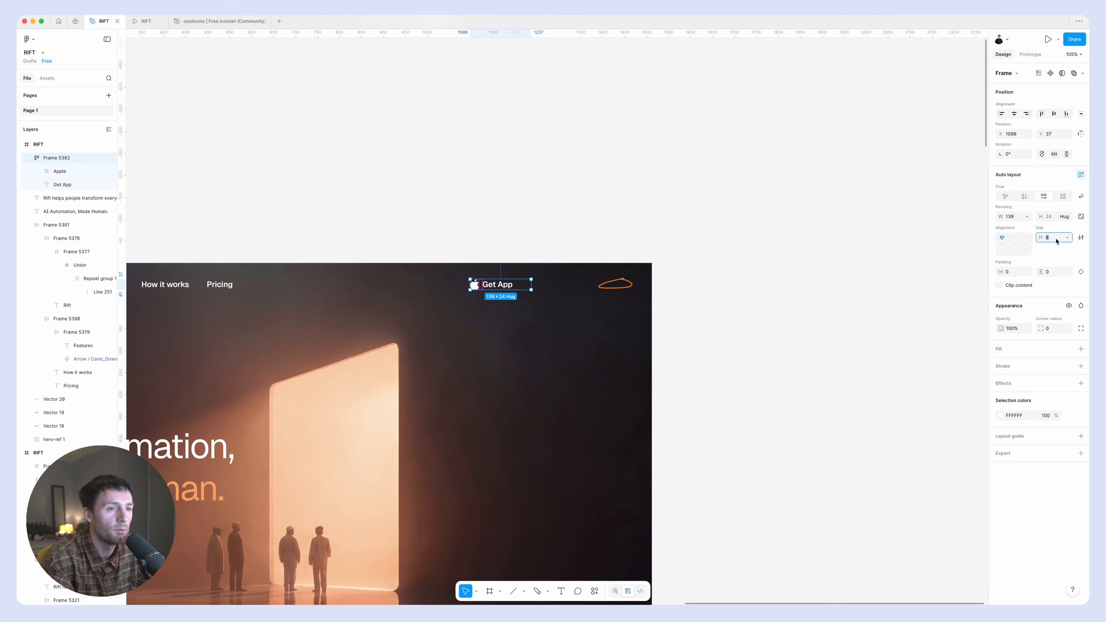
{"action": "type", "text": "12"}
{"action": "key", "text": "Return"}
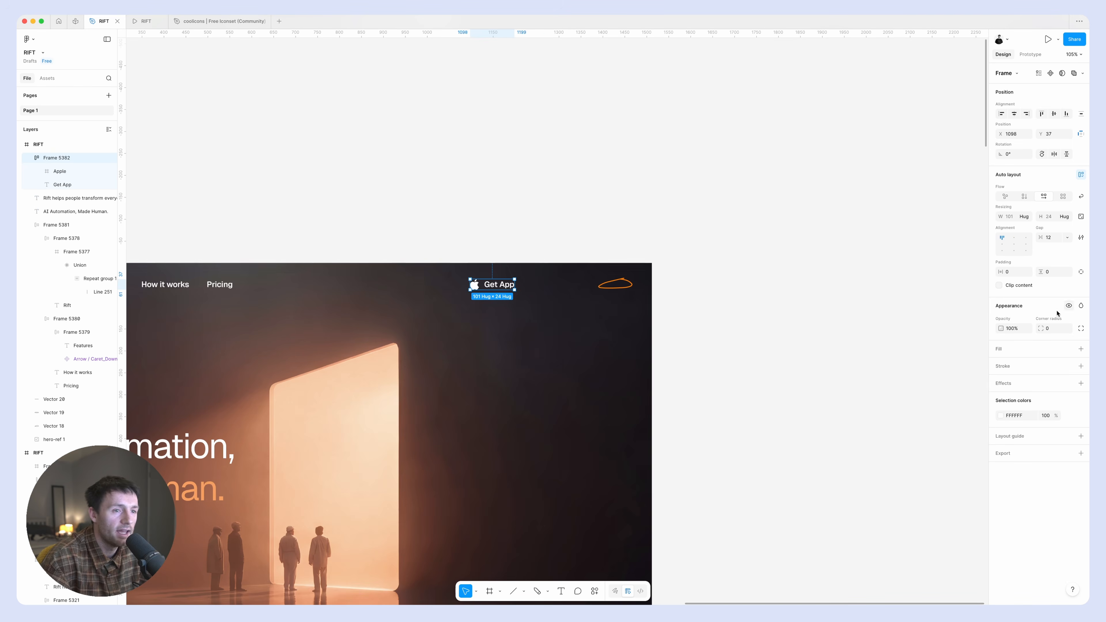
Set the Get App frame's auto layout padding to 24 horizontally and 16 vertically.
{"action": "left_click", "coordinate": [1006, 272]}
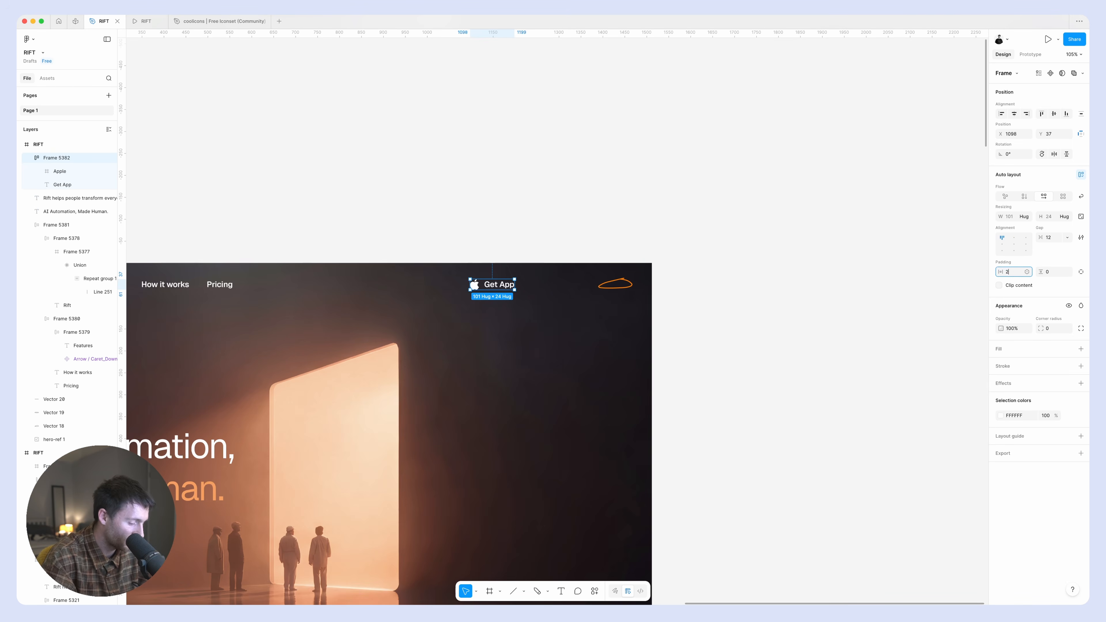
{"action": "type", "text": "24"}
{"action": "key", "text": "Return"}
{"action": "left_click", "coordinate": [1047, 271]}
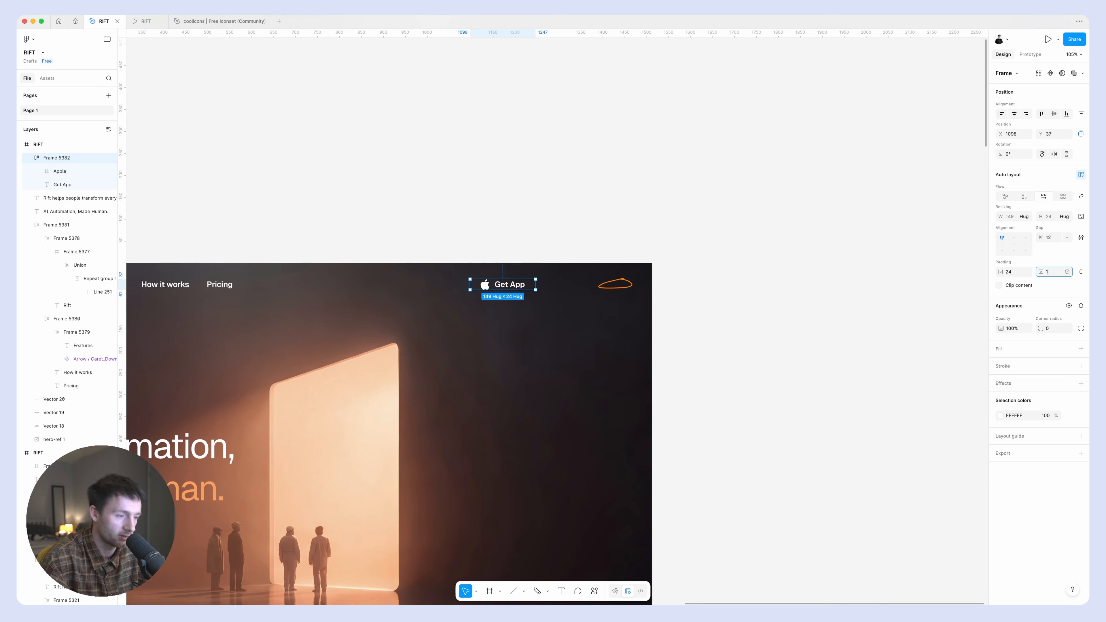
{"action": "type", "text": "16"}
{"action": "key", "text": "Return"}
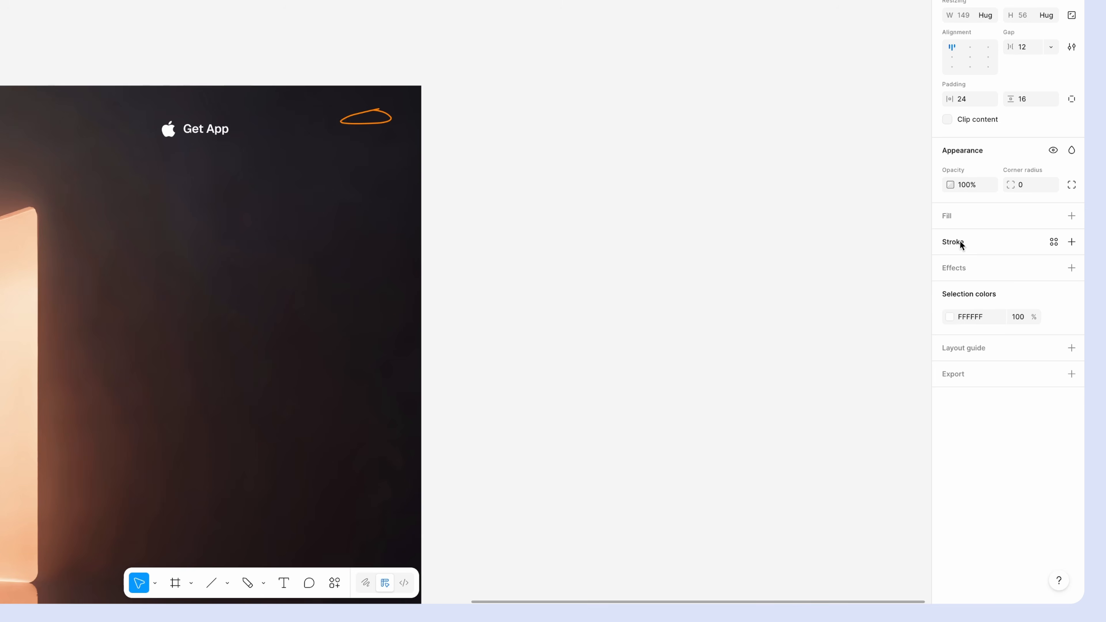
Add a white FFFFFF inside stroke of weight 1 to the Get App frame and set its corner radius to 100.
{"action": "left_click", "coordinate": [960, 241]}
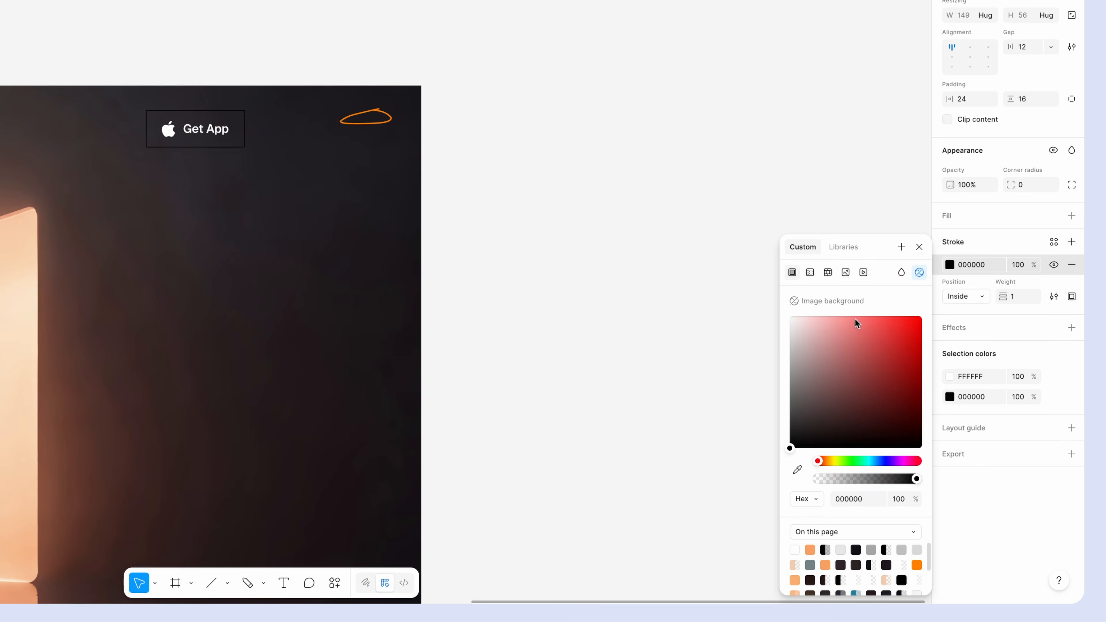
{"action": "left_click_drag", "start_coordinate": [847, 332], "coordinate": [688, 269]}
{"action": "left_click", "coordinate": [1029, 188]}
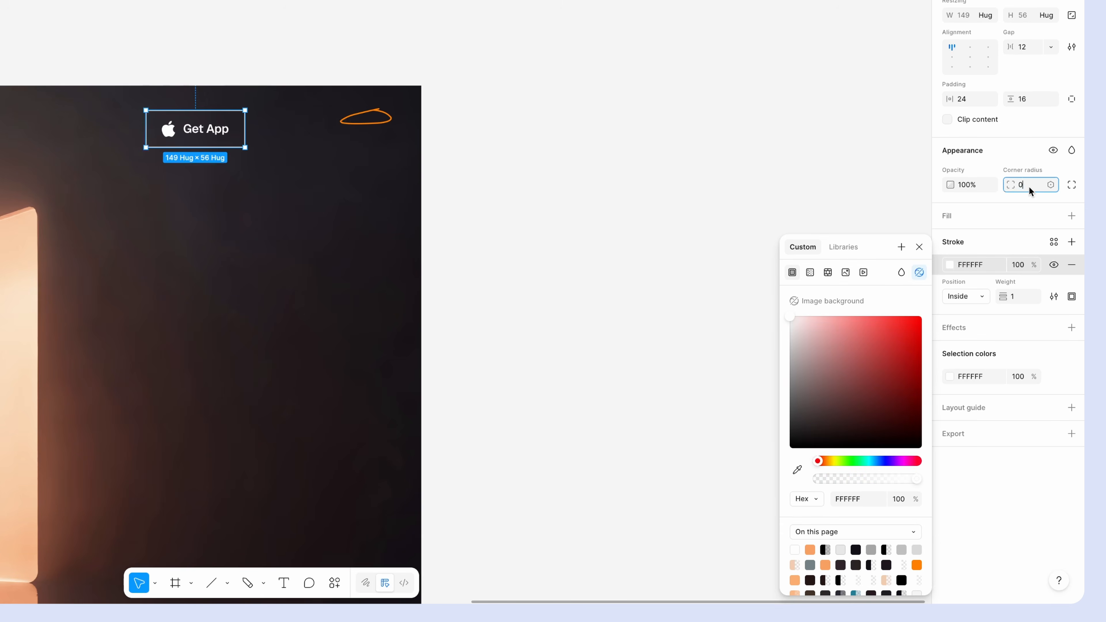
{"action": "type", "text": "50"}
{"action": "key", "text": "Return"}
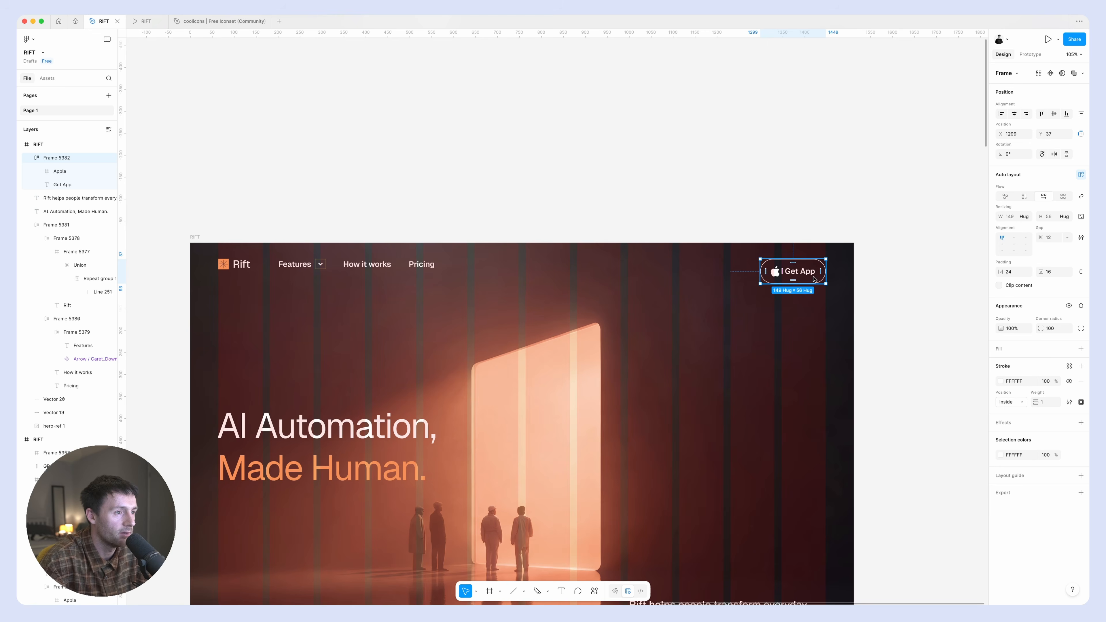
Align the Get App button with the last column guide in the header and set its padding to 16 horizontal and 12 vertical.
{"action": "left_click_drag", "start_coordinate": [808, 271], "coordinate": [808, 265]}
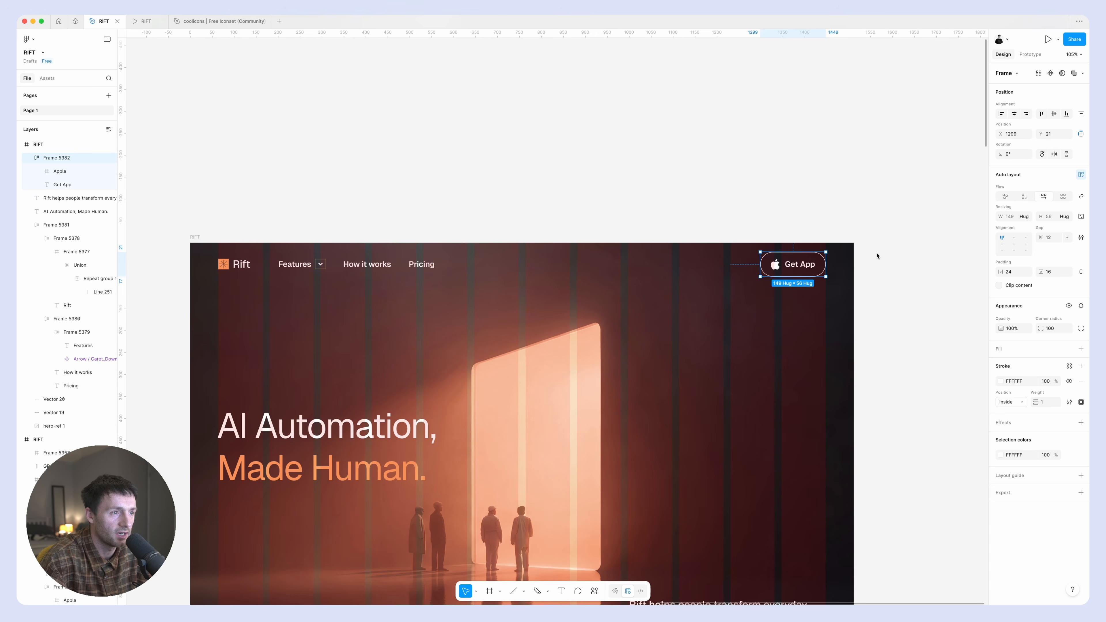
{"action": "scroll", "coordinate": [914, 252], "scroll_direction": "left", "scroll_amount": 1}
{"action": "left_click", "coordinate": [1013, 271]}
{"action": "type", "text": "16"}
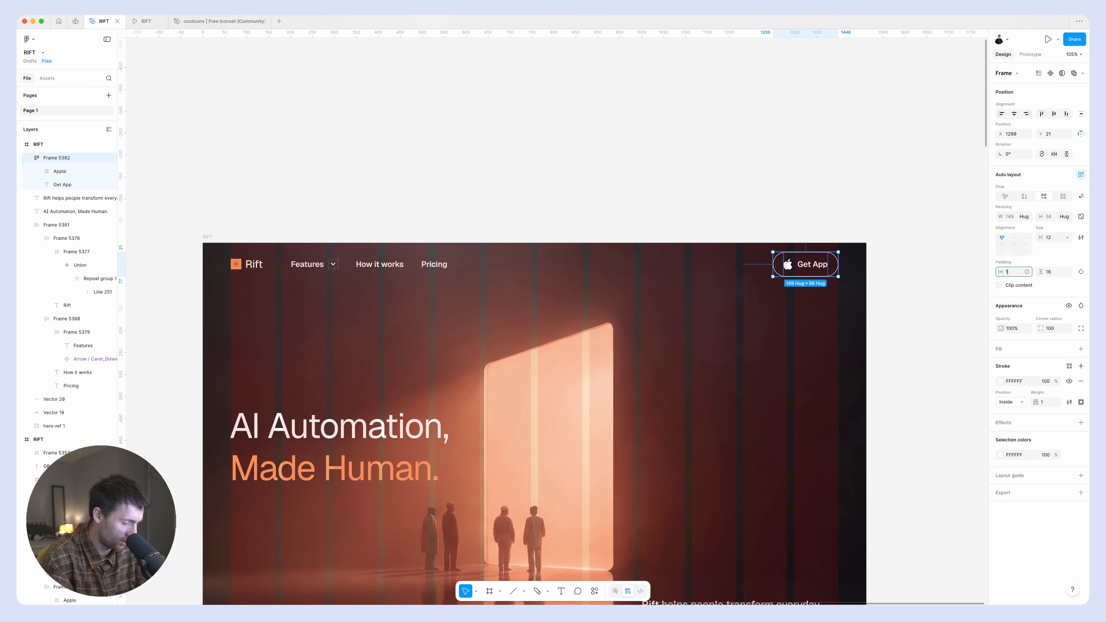
{"action": "key", "text": "Return"}
{"action": "left_click", "coordinate": [1052, 272]}
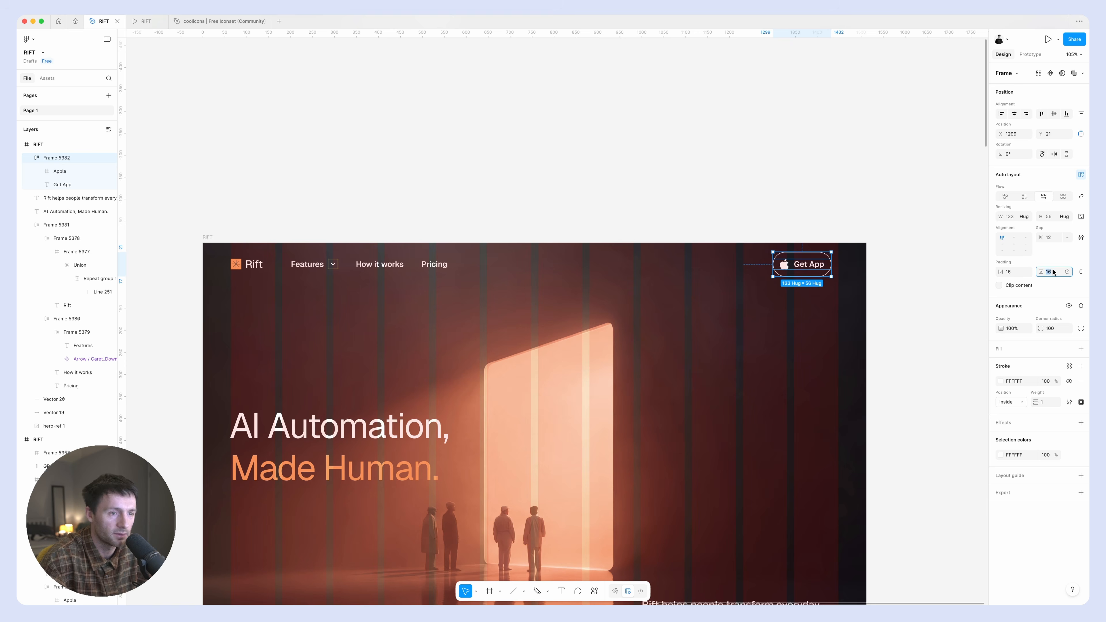
{"action": "type", "text": "12"}
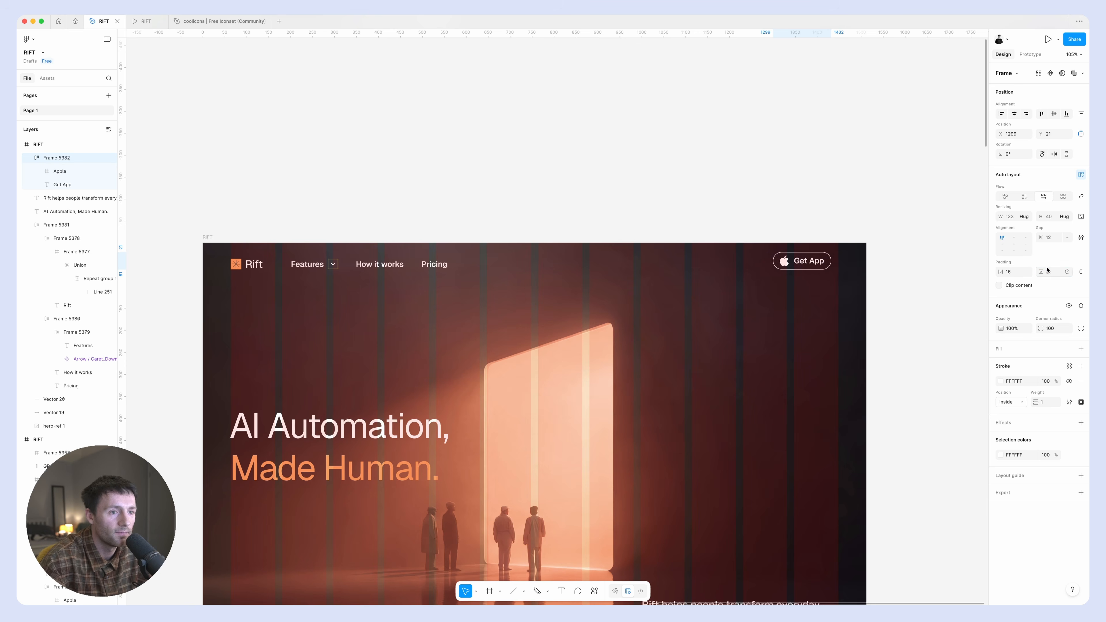
{"action": "key", "text": "Return"}
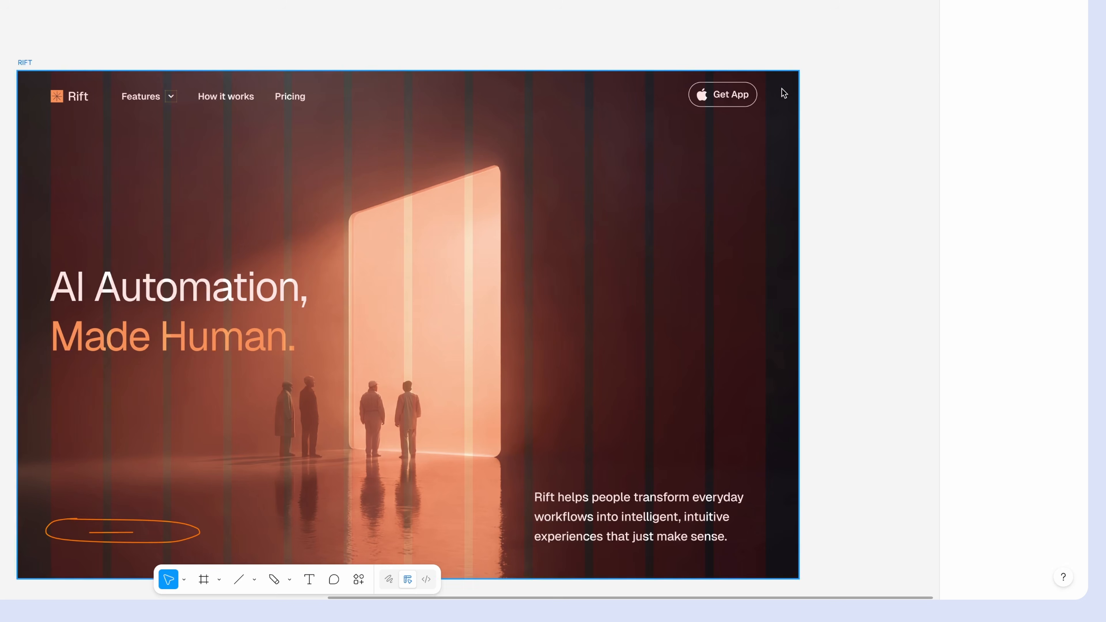
Shift the Get App button so its right edge meets the last column guide, and set its label's font size to 16.
{"action": "left_click", "coordinate": [750, 94]}
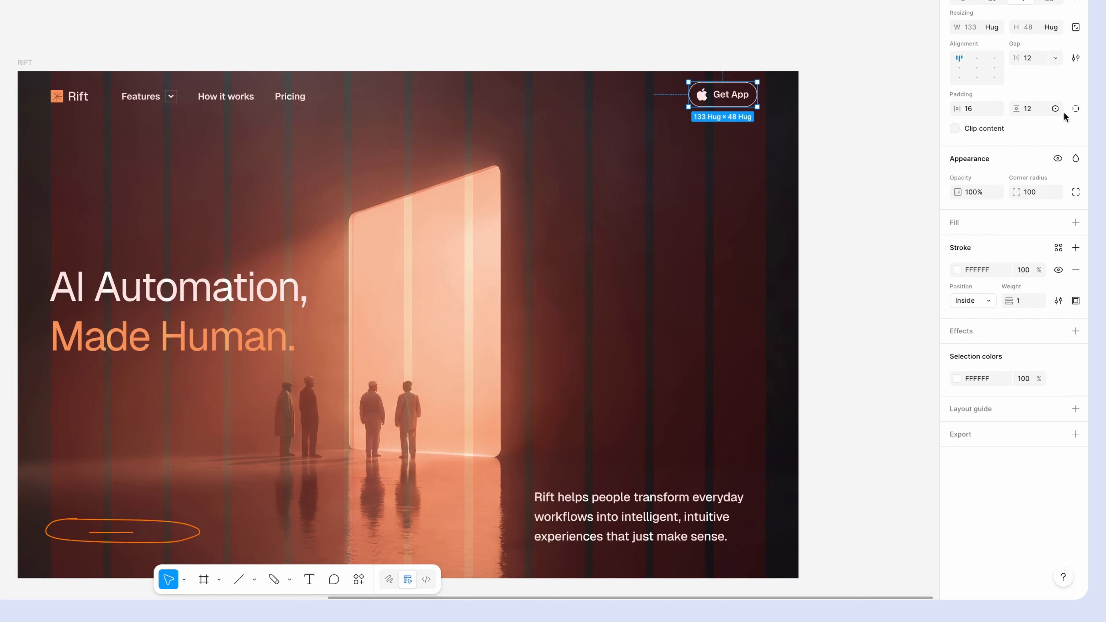
{"action": "left_click_drag", "start_coordinate": [732, 95], "coordinate": [740, 97]}
{"action": "key", "text": "Return"}
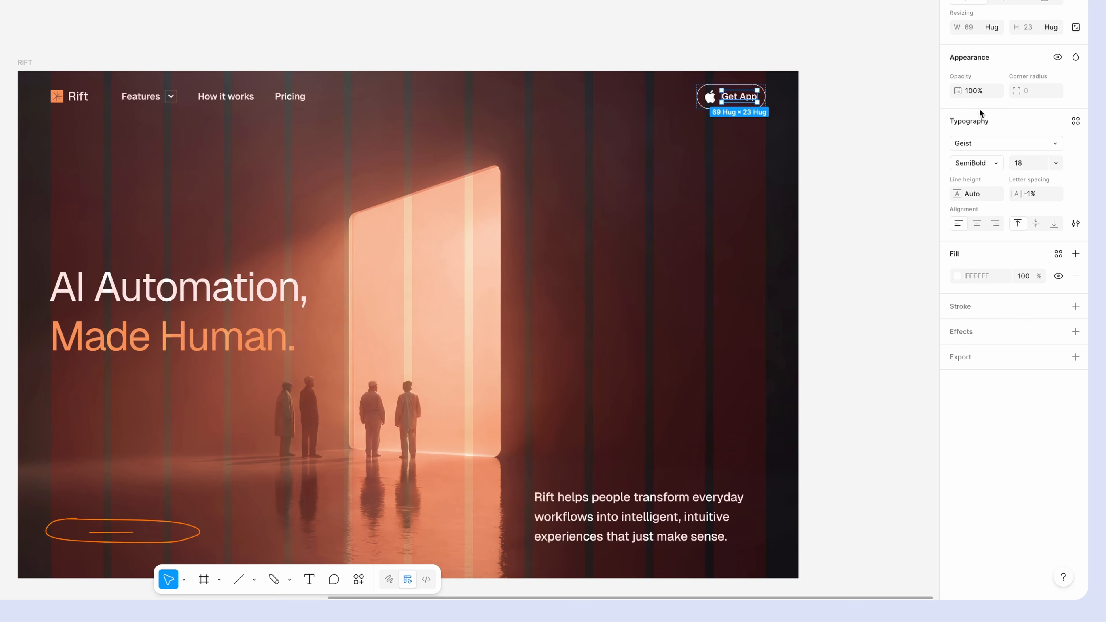
{"action": "left_click", "coordinate": [1028, 166]}
{"action": "key", "text": "Down"}
{"action": "key", "text": "Down"}
{"action": "key", "text": "Down"}
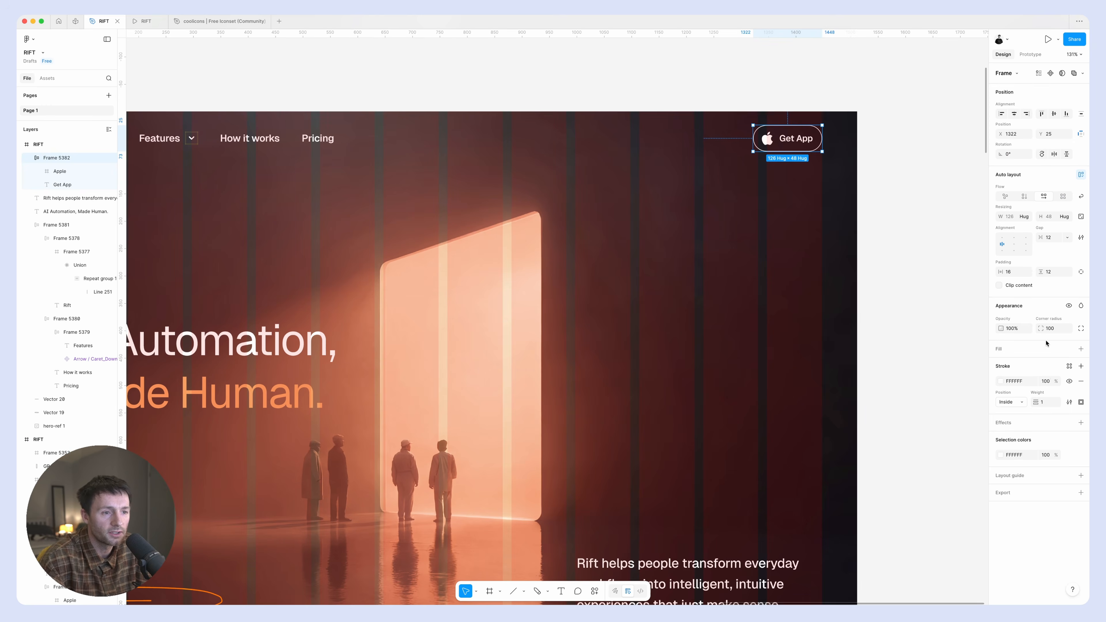
Set the Get App button's stroke opacity to 30% and hide the layout guides.
{"action": "left_click", "coordinate": [1046, 381]}
{"action": "type", "text": "30"}
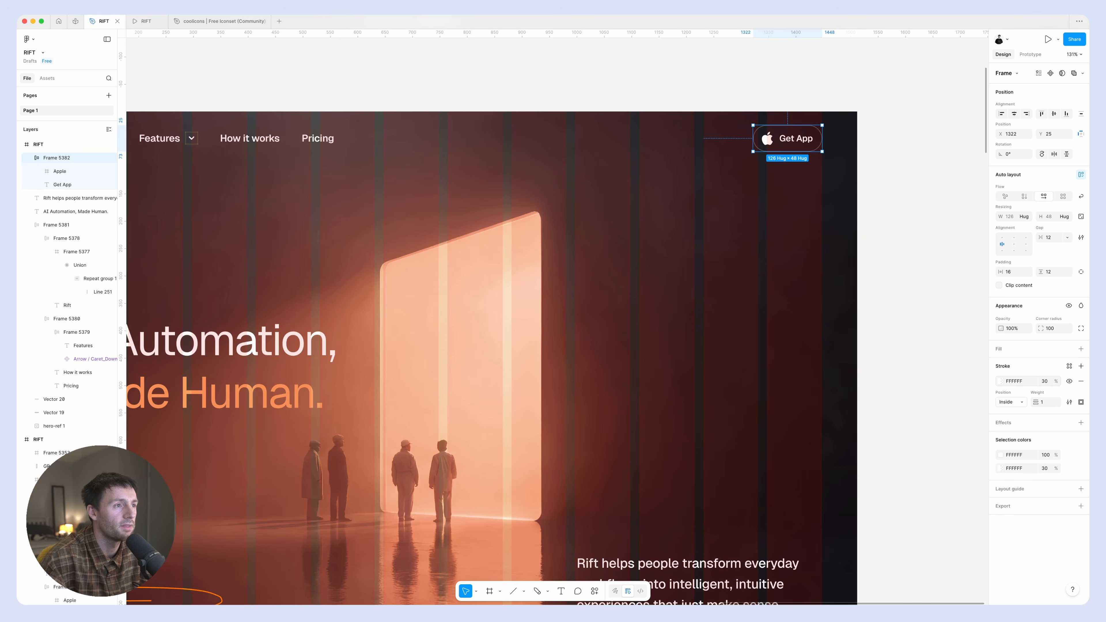
{"action": "left_click", "coordinate": [973, 328]}
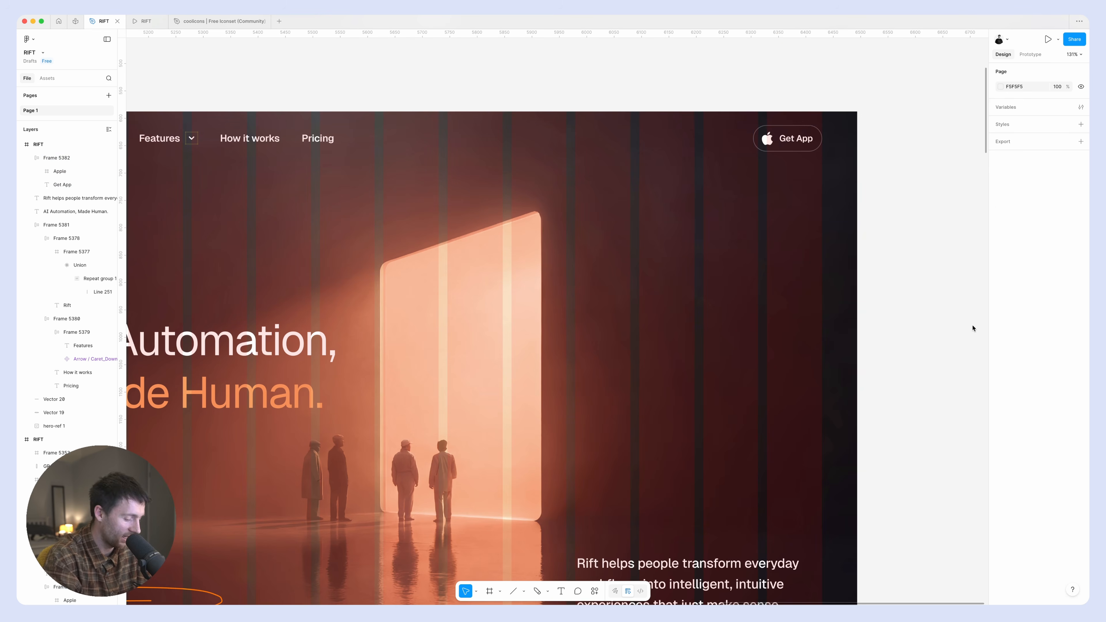
{"action": "key", "text": "shift+g"}
{"action": "scroll", "coordinate": [957, 325], "scroll_direction": "down", "scroll_amount": 5, "text": "ctrl"}
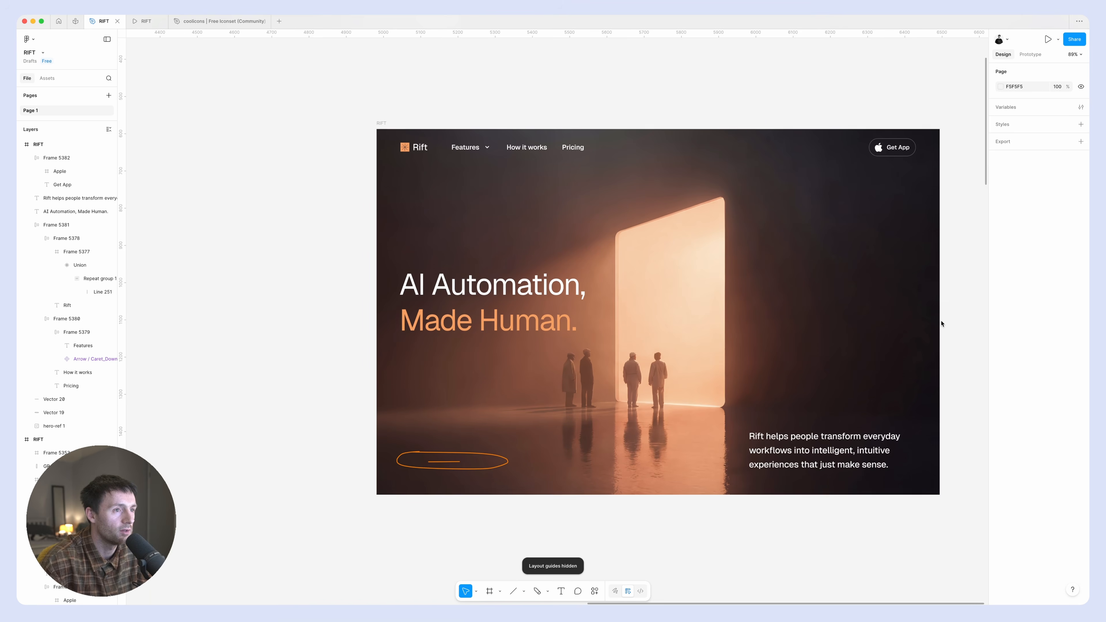
{"action": "scroll", "coordinate": [941, 324], "scroll_direction": "right", "scroll_amount": 1}
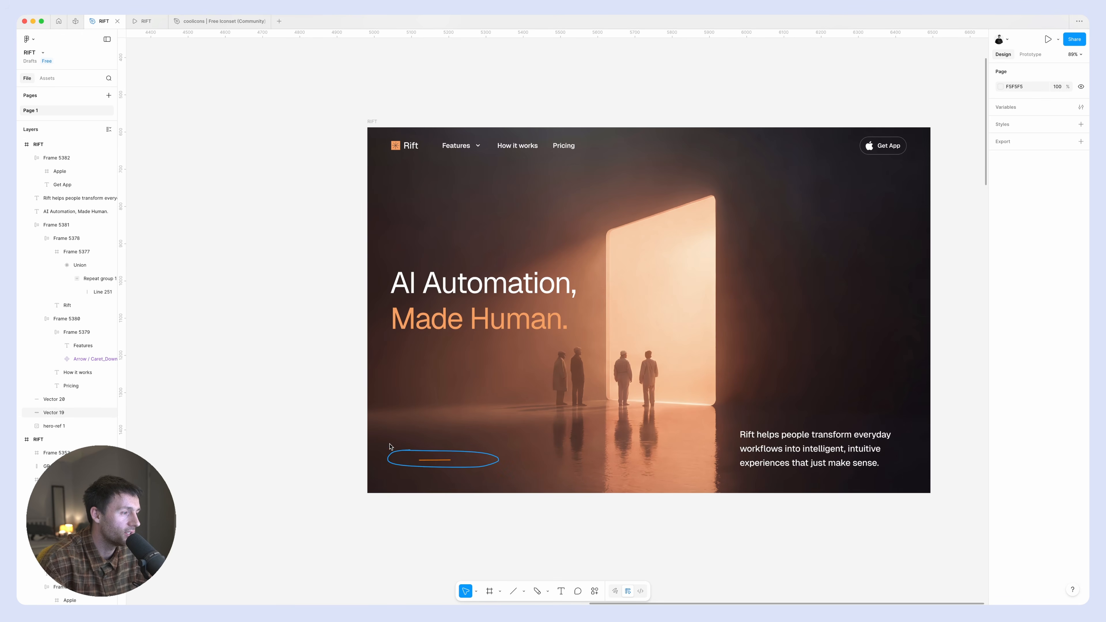
Delete the sketched oval and line in the hero's lower-left corner and place a duplicate of the Get App button there.
{"action": "left_click_drag", "start_coordinate": [396, 437], "coordinate": [536, 487]}
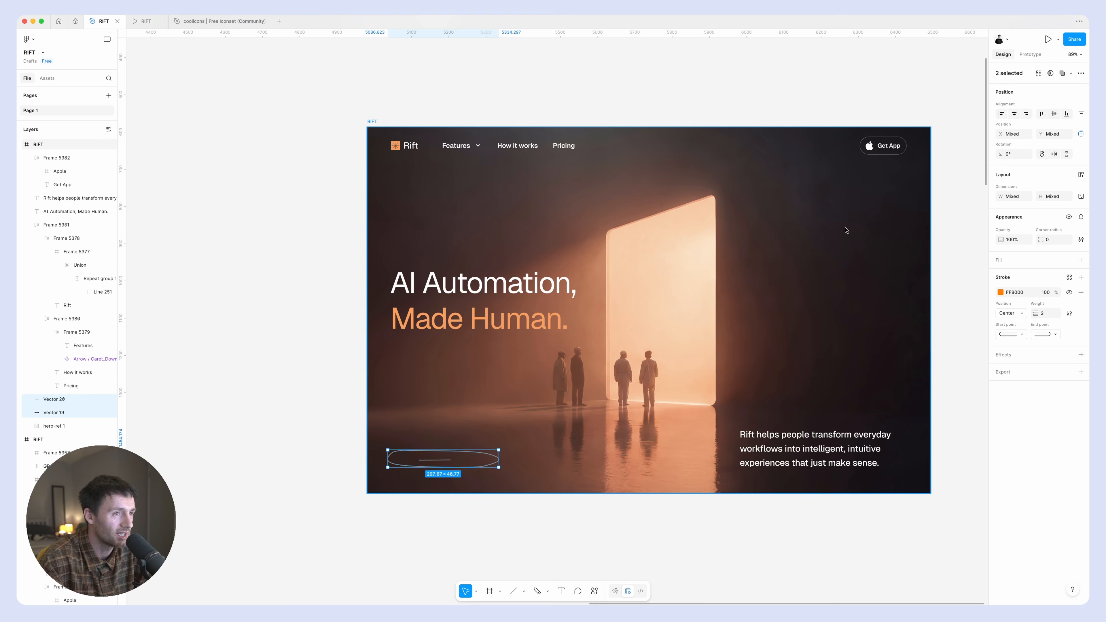
{"action": "key", "text": "Delete"}
{"action": "left_click", "coordinate": [883, 146]}
{"action": "left_click_drag", "start_coordinate": [883, 146], "coordinate": [422, 464]}
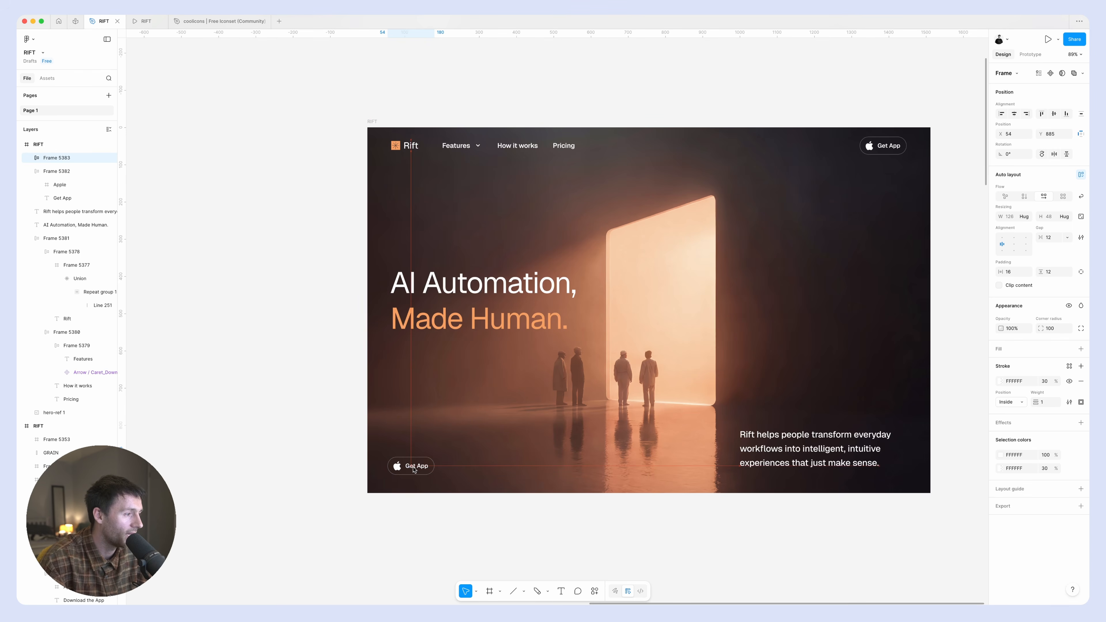
{"action": "left_click_drag", "start_coordinate": [413, 469], "coordinate": [414, 469]}
Fill the duplicated button white, color its icon and label black 000000, and change its label to "Download the App".
{"action": "left_click", "coordinate": [1000, 350]}
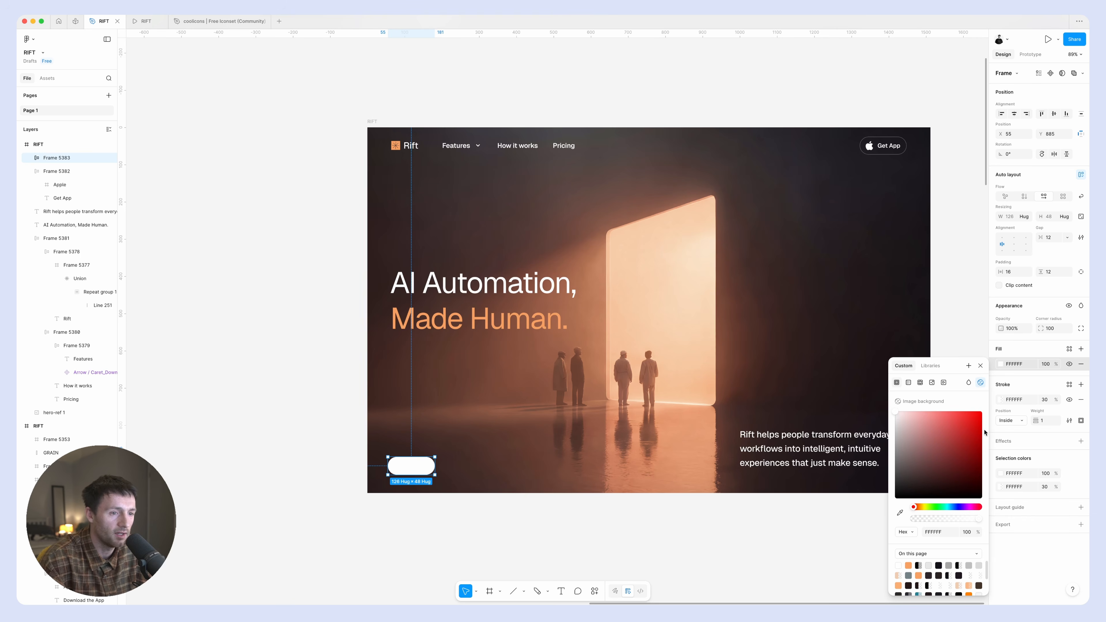
{"action": "key", "text": "Return"}
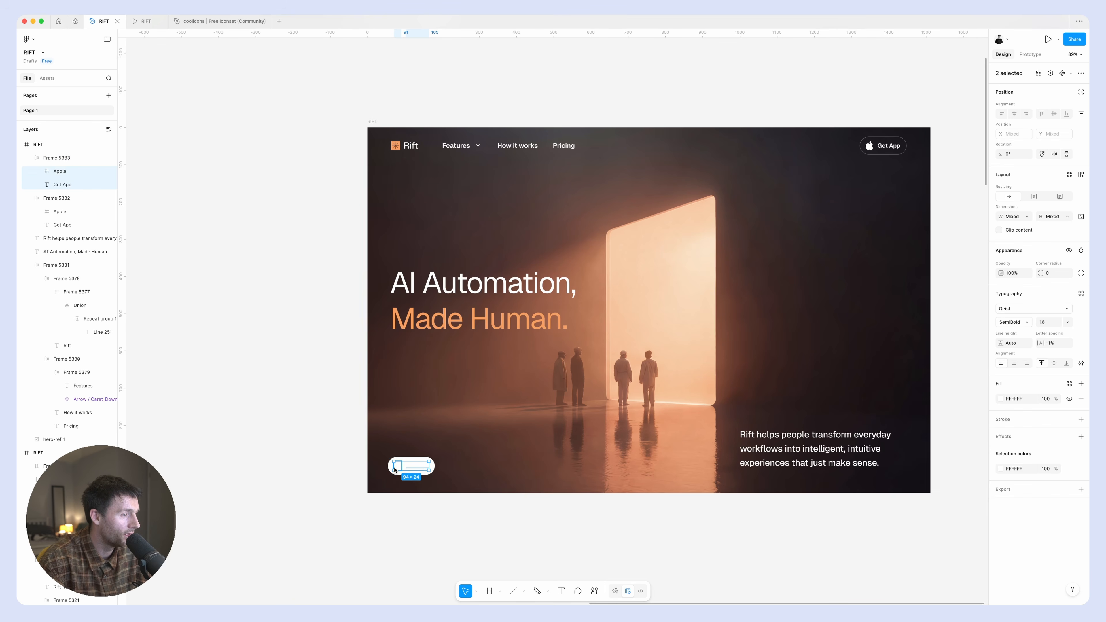
{"action": "left_click", "coordinate": [999, 469]}
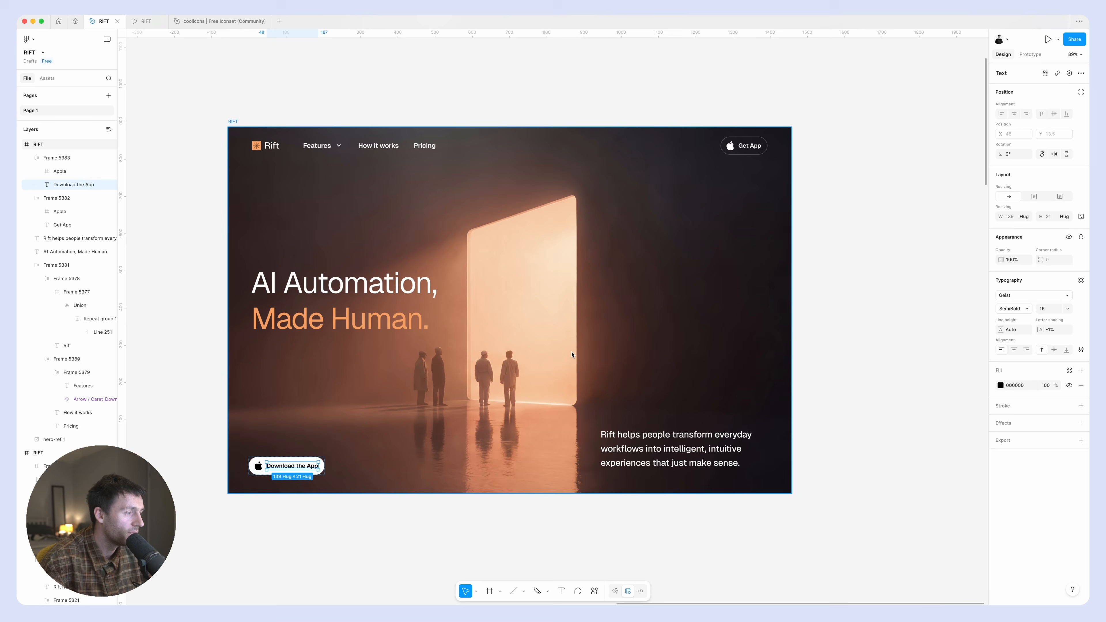
{"action": "left_click", "coordinate": [876, 340]}
{"action": "scroll", "coordinate": [472, 475], "scroll_direction": "left", "scroll_amount": 5}
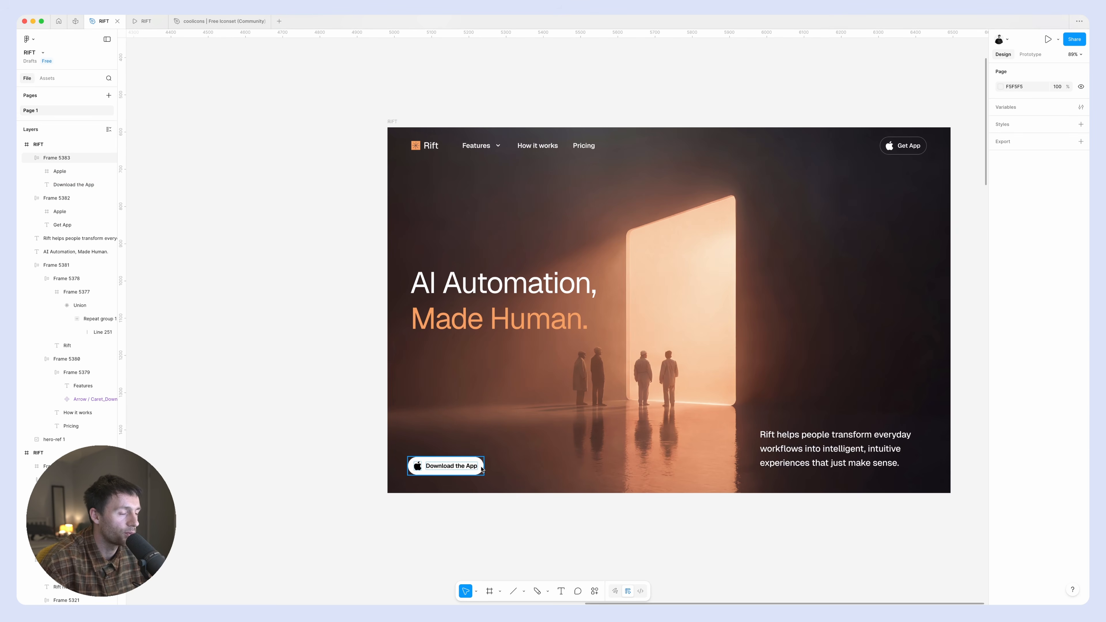
Set the "Download the App" label's font size to 20 and raise the button slightly within the hero frame.
{"action": "left_click", "coordinate": [481, 469]}
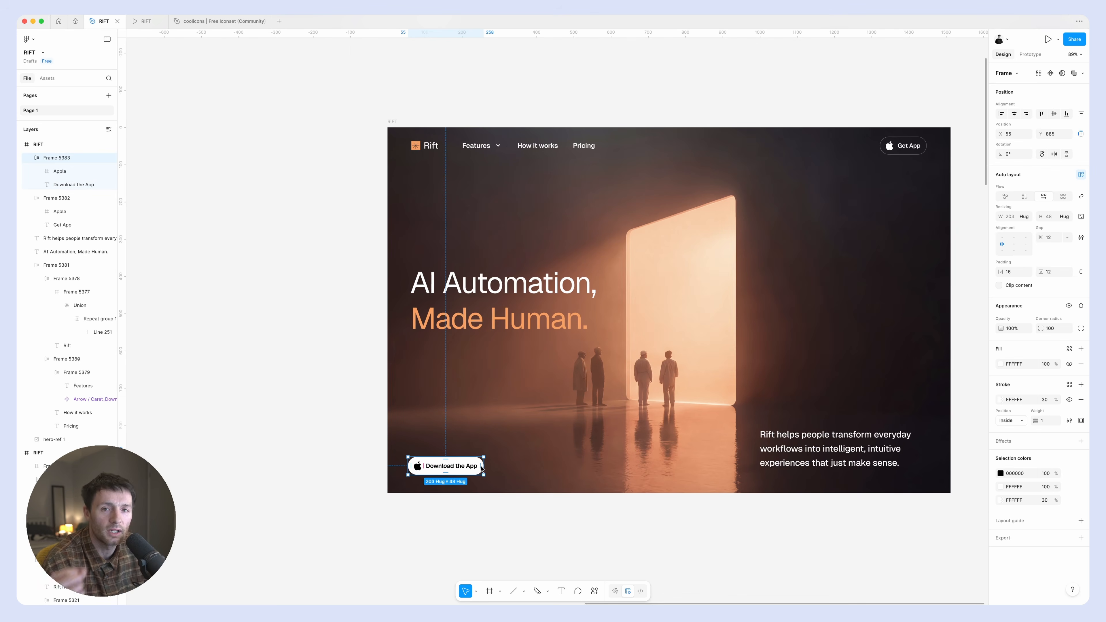
{"action": "double_click", "coordinate": [464, 469]}
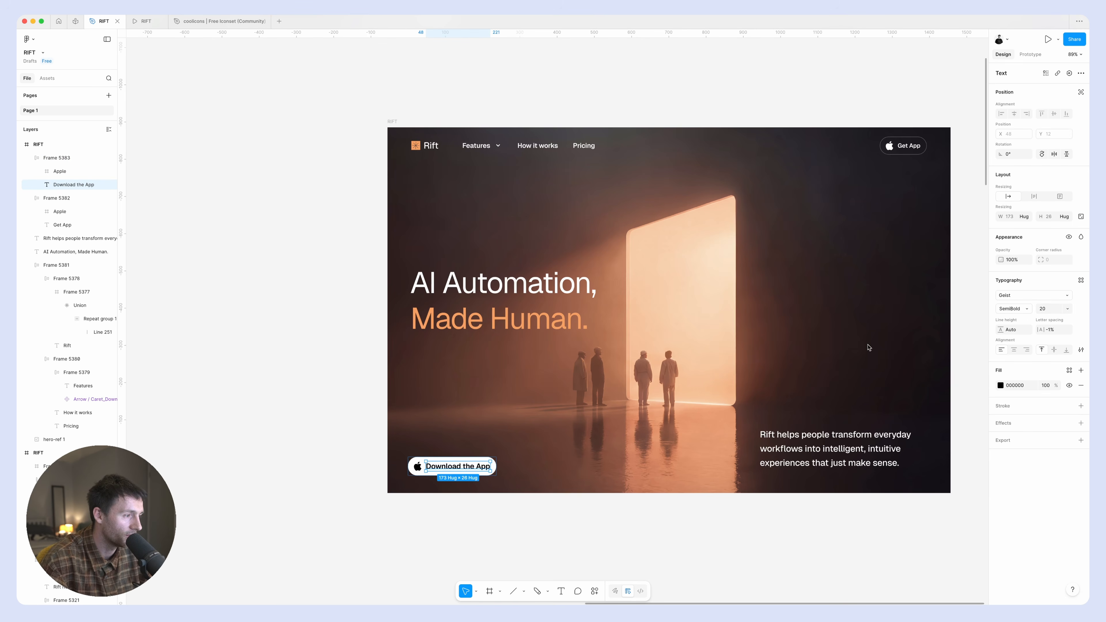
{"action": "left_click", "coordinate": [786, 548]}
{"action": "scroll", "coordinate": [743, 541], "scroll_direction": "left", "scroll_amount": 2}
{"action": "left_click", "coordinate": [477, 469]}
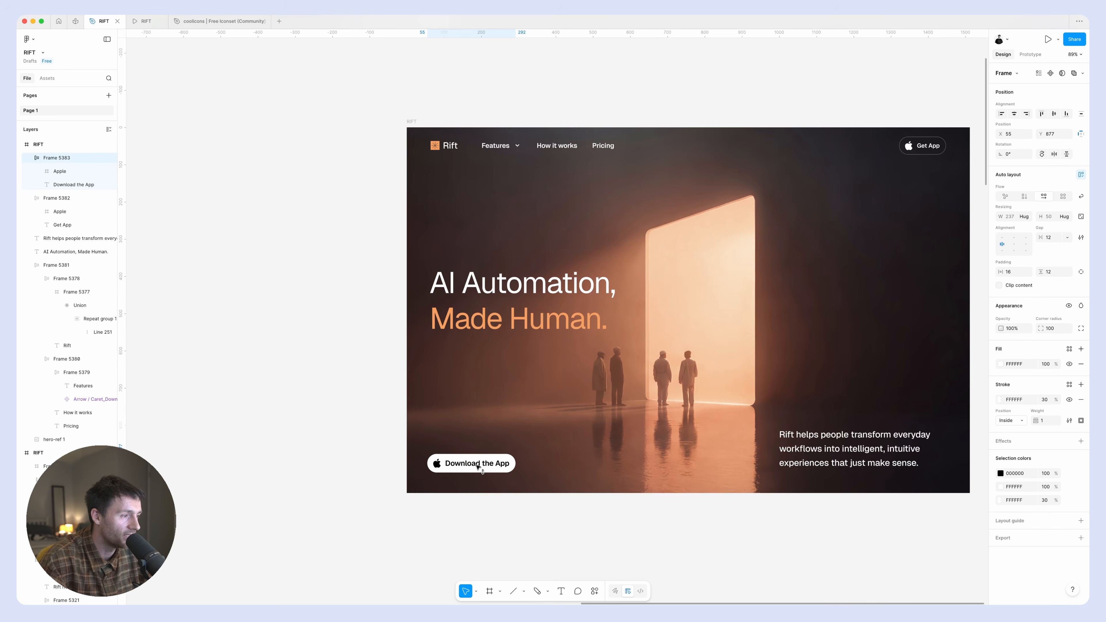
Duplicate the description paragraph into the space beside the Download the App button and replace the copy's text with wording starting with "Get".
{"action": "left_click", "coordinate": [839, 440]}
{"action": "left_click_drag", "start_coordinate": [840, 441], "coordinate": [642, 440]}
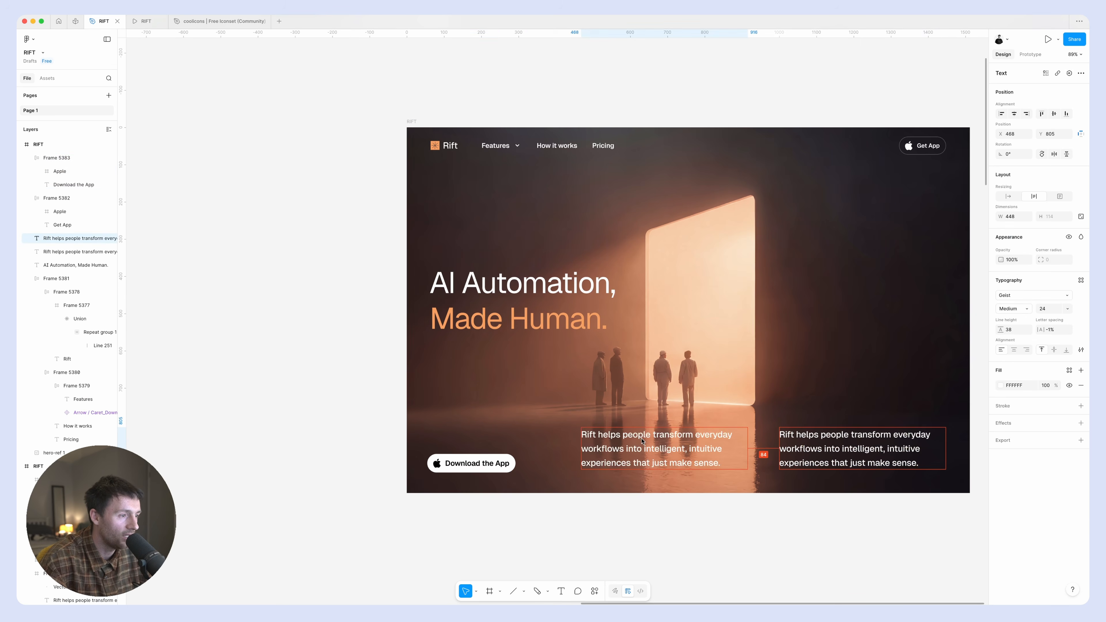
{"action": "double_click", "coordinate": [659, 439]}
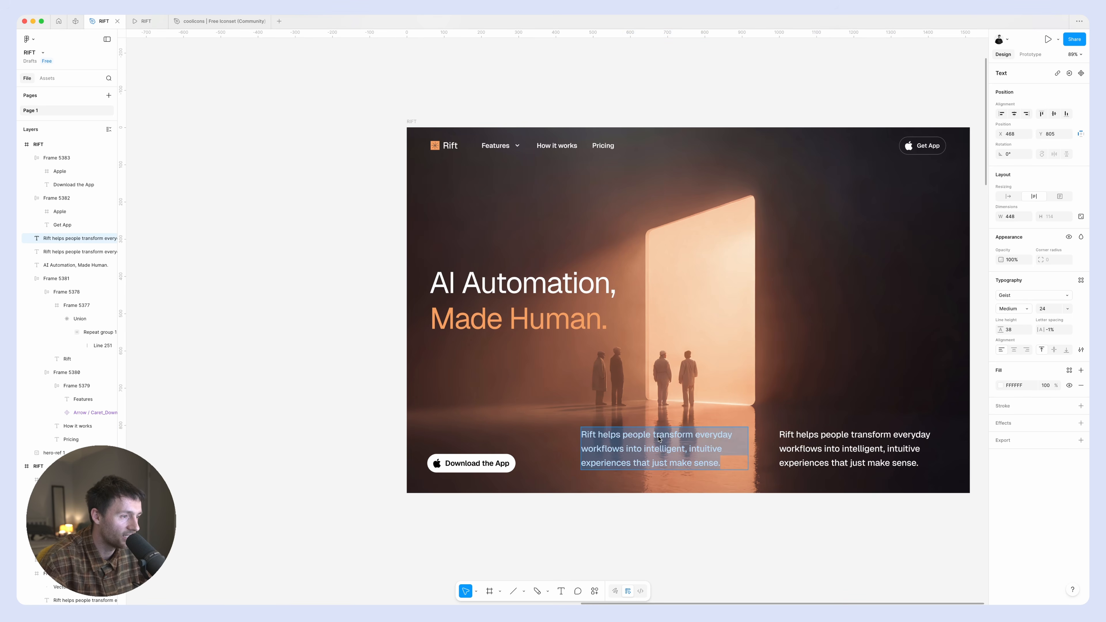
{"action": "type", "text": "Get"}
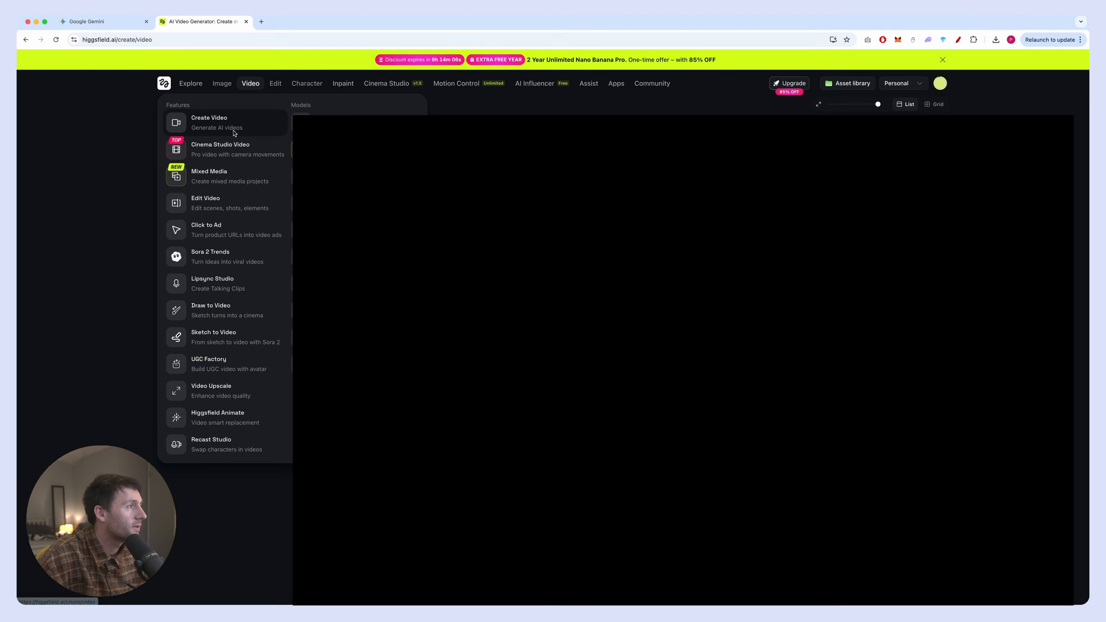
{"action": "left_click", "coordinate": [234, 131]}
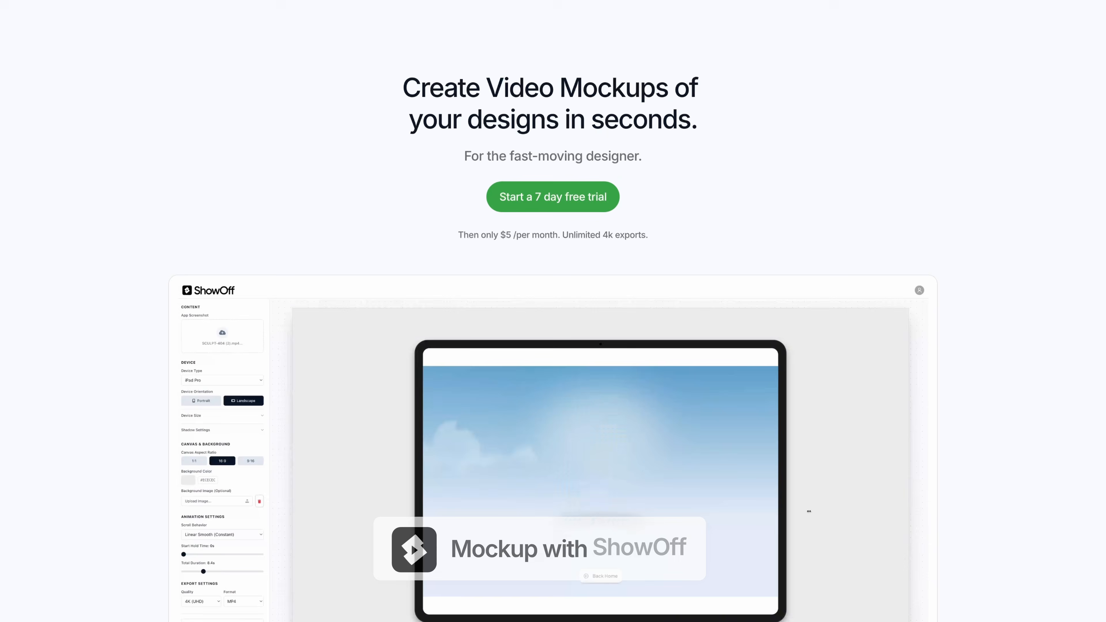
{"action": "scroll", "coordinate": [395, 130], "scroll_direction": "down", "scroll_amount": 15}
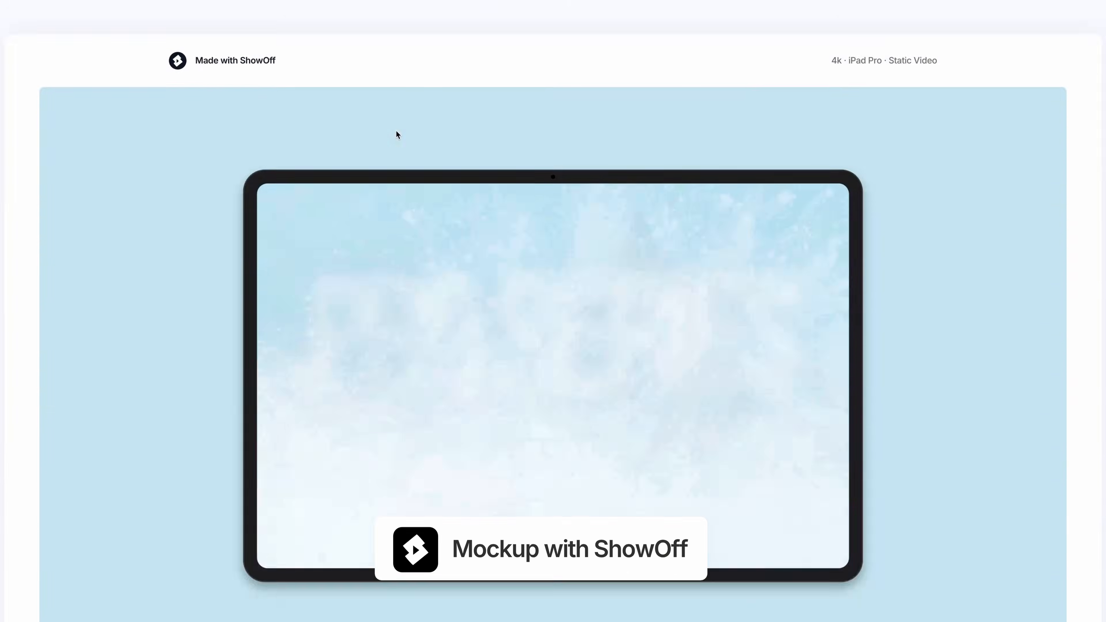